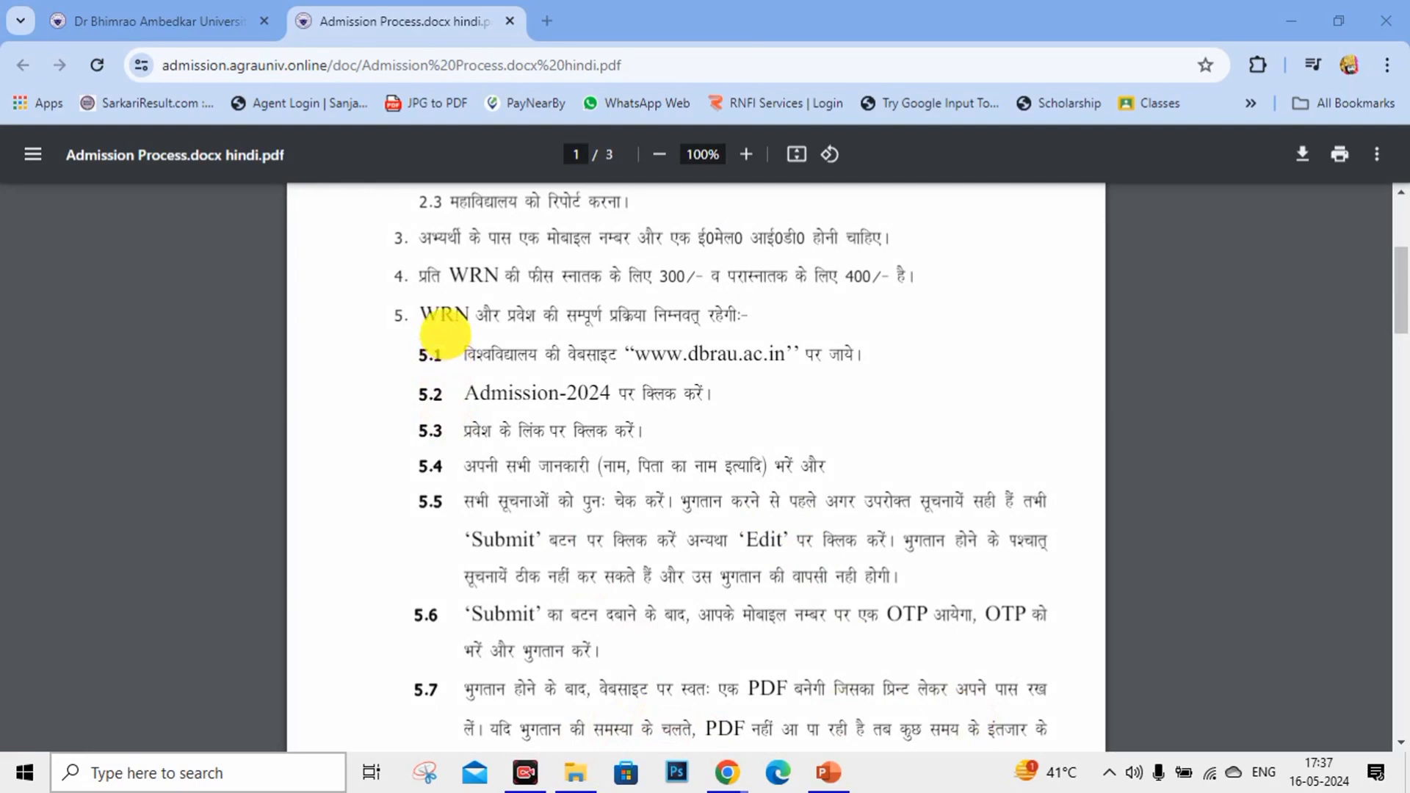
drag(425, 329, 481, 328)
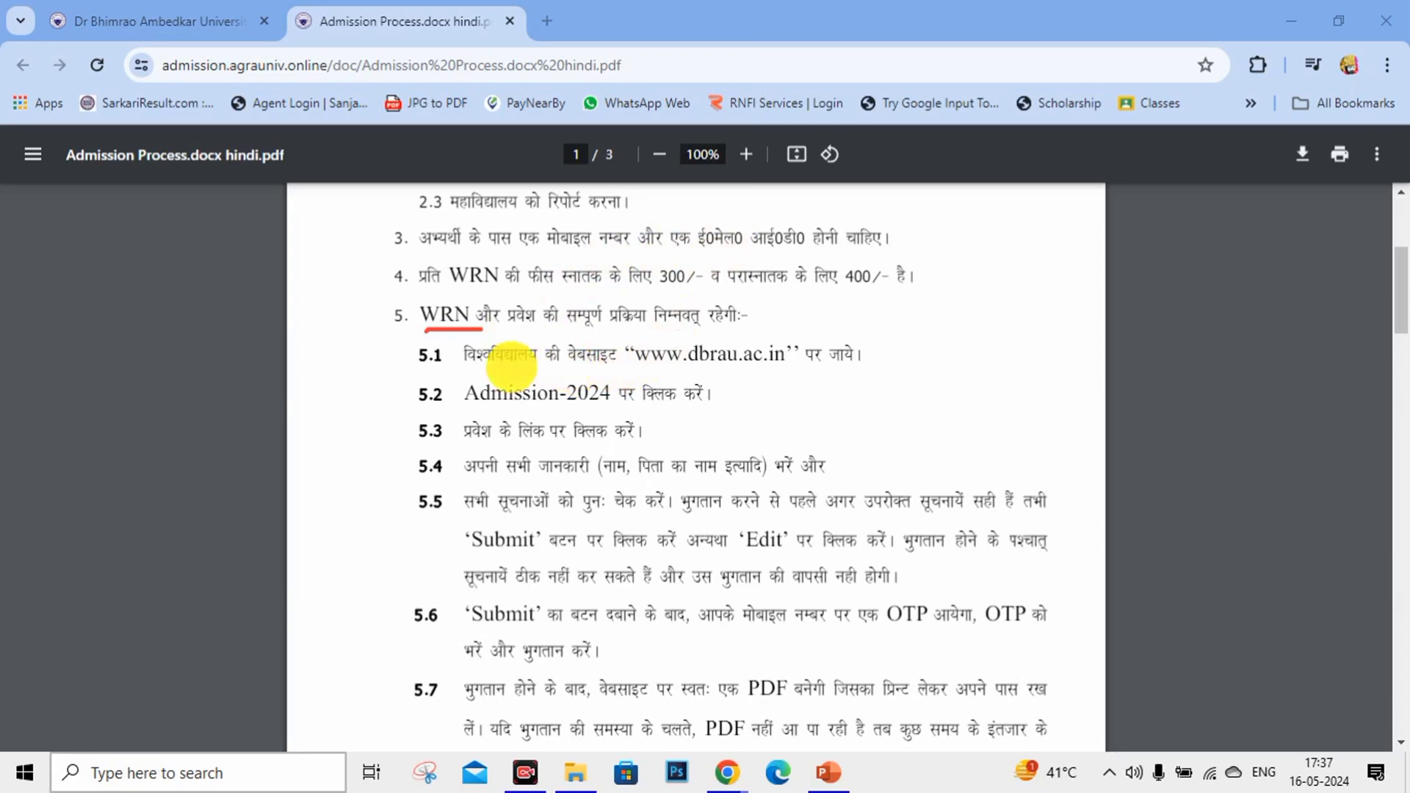
drag(732, 374, 761, 371)
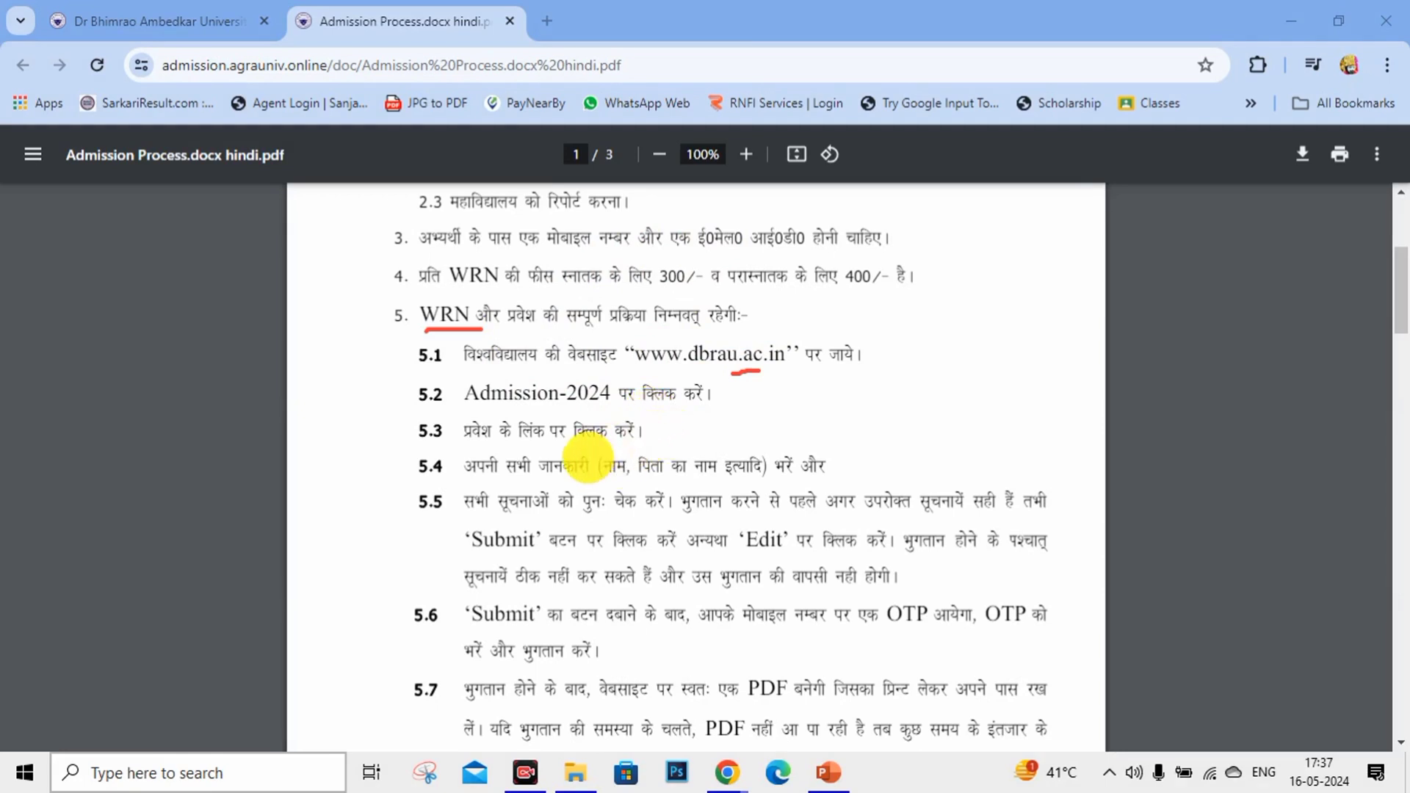
drag(651, 443, 927, 439)
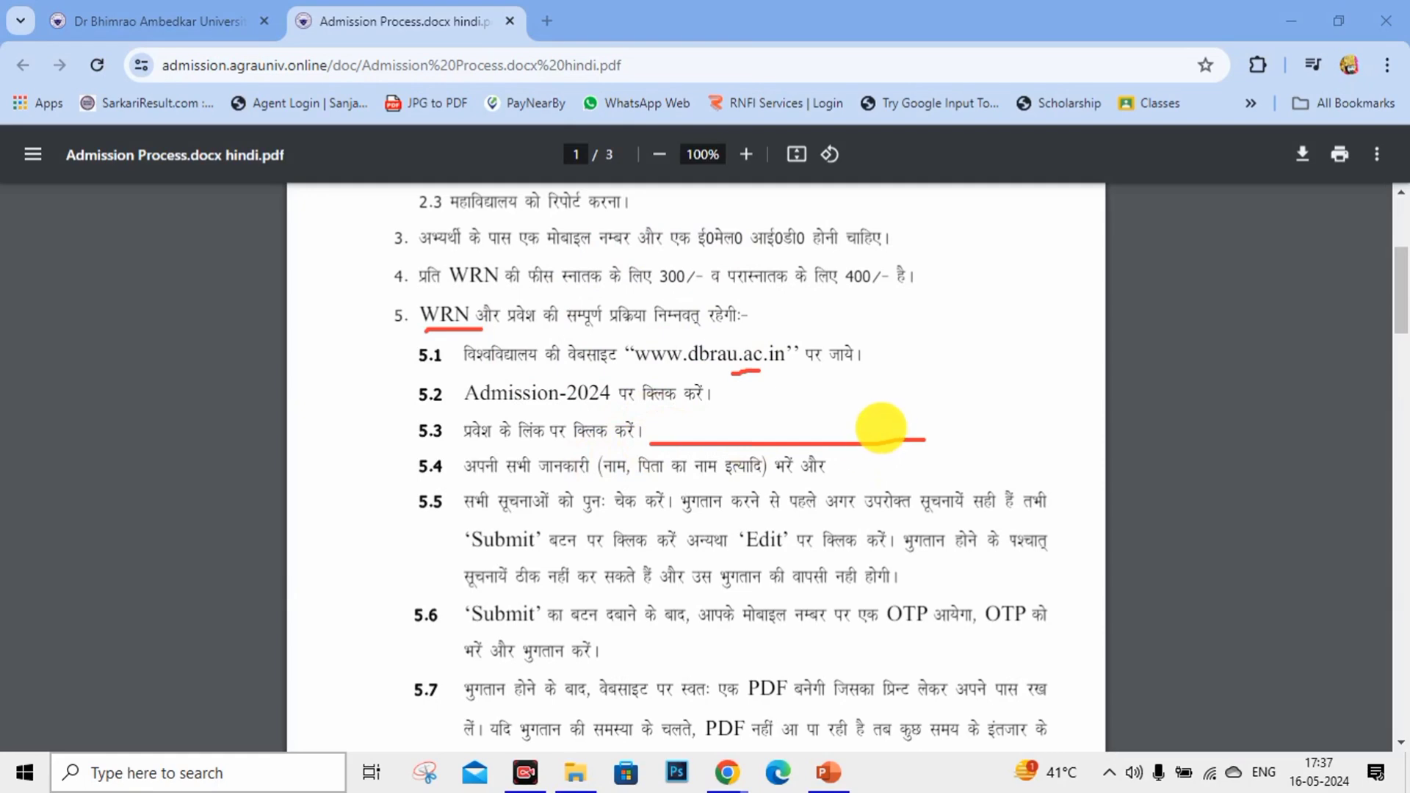
key(Escape)
scroll(670, 612, down, 3)
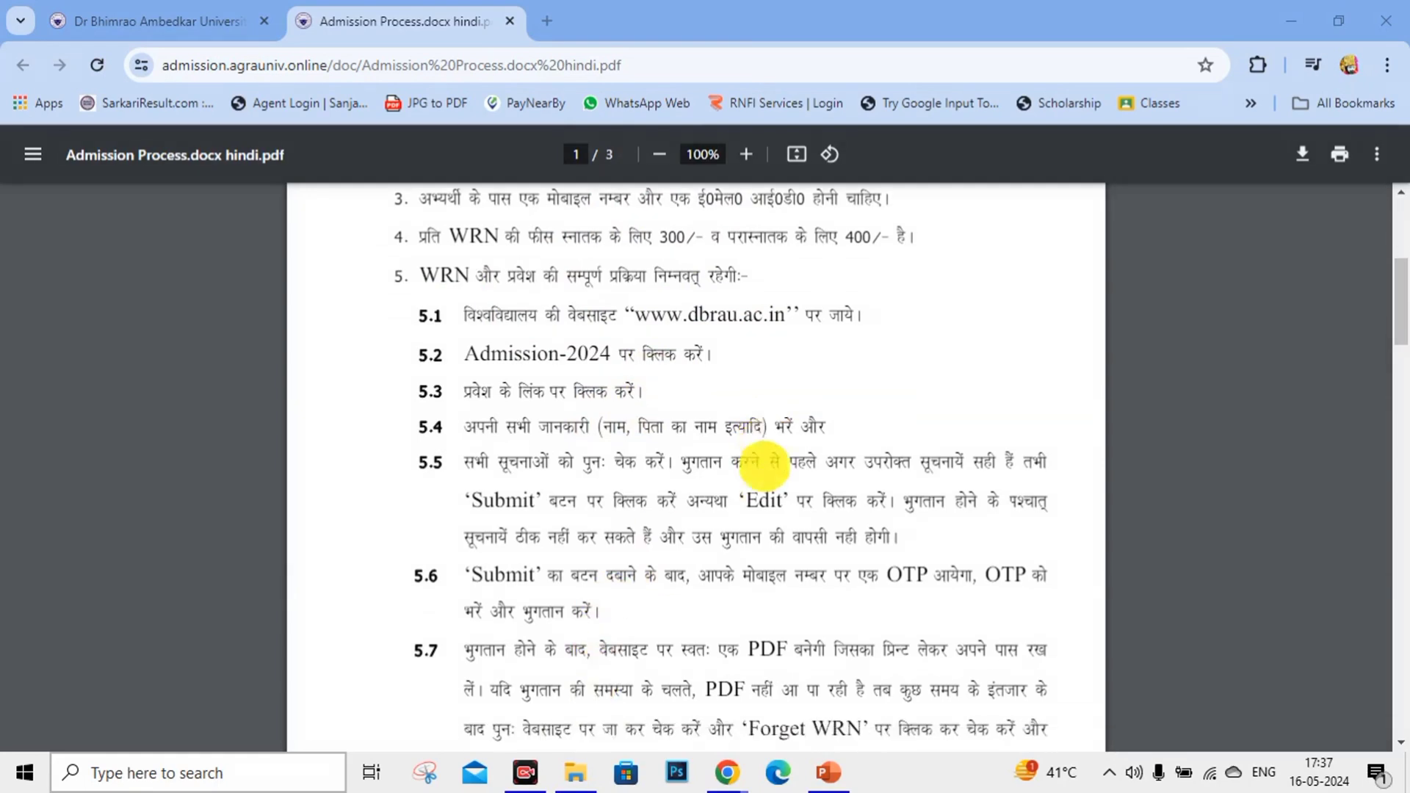
scroll(914, 403, down, 1)
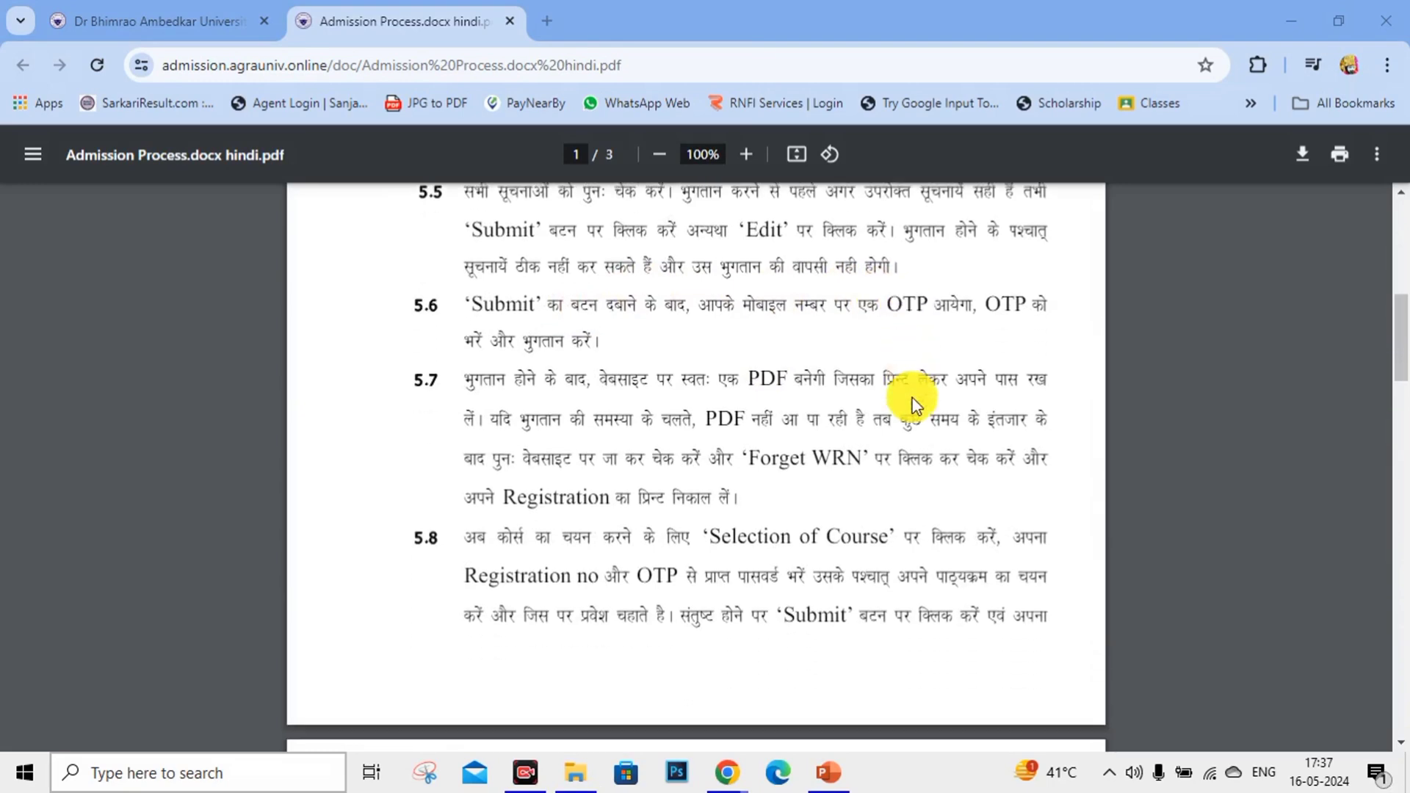
scroll(914, 402, down, 2)
scroll(954, 404, up, 1)
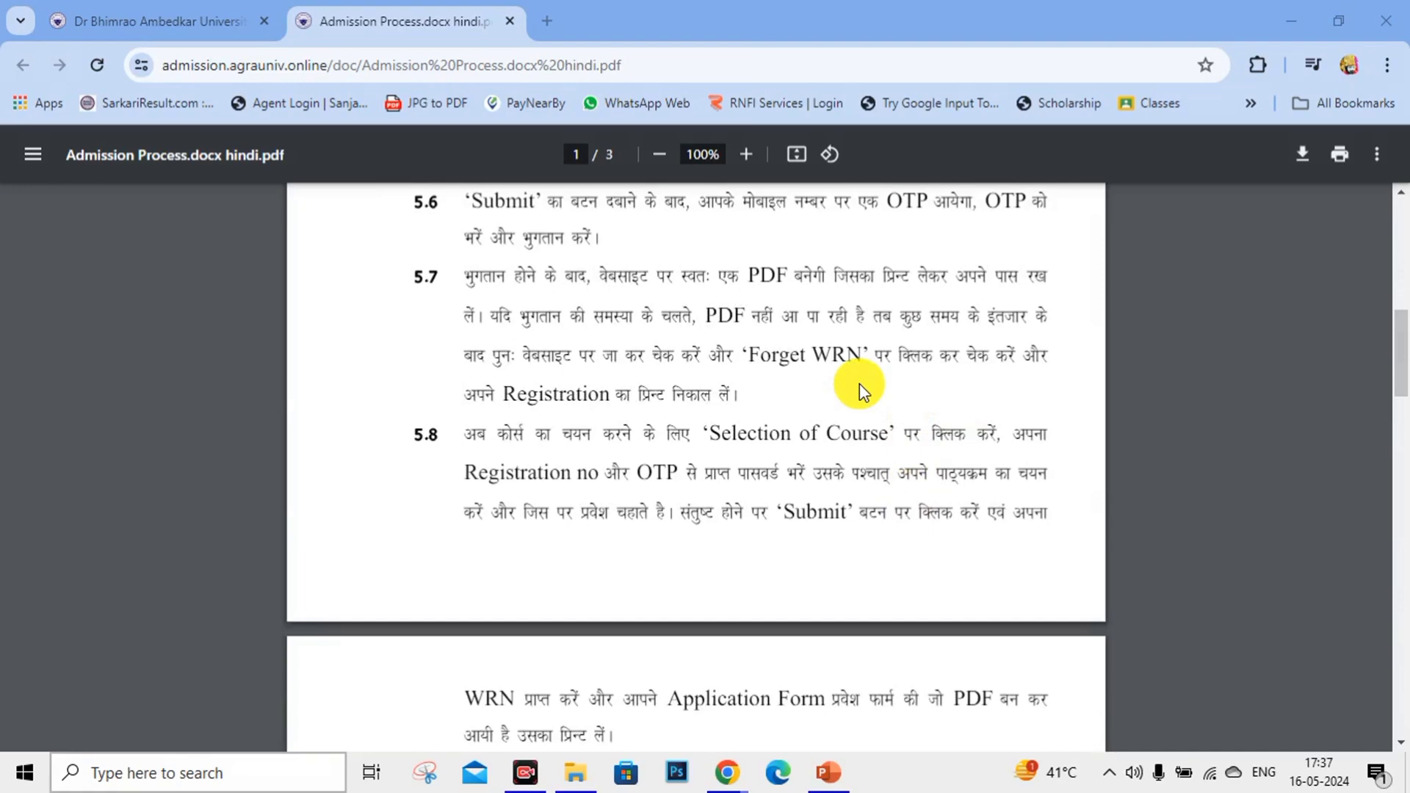
scroll(860, 383, down, 2)
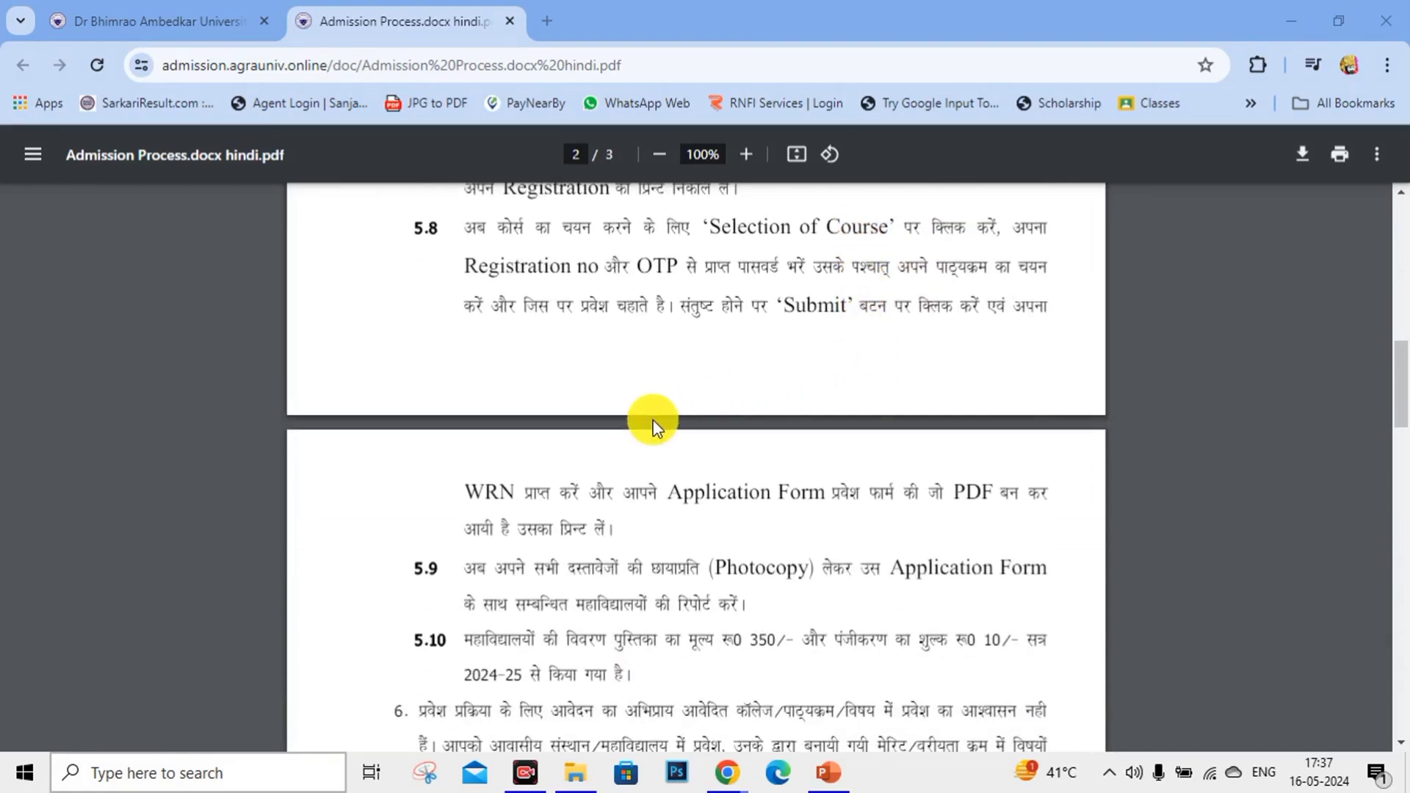
scroll(654, 420, down, 1)
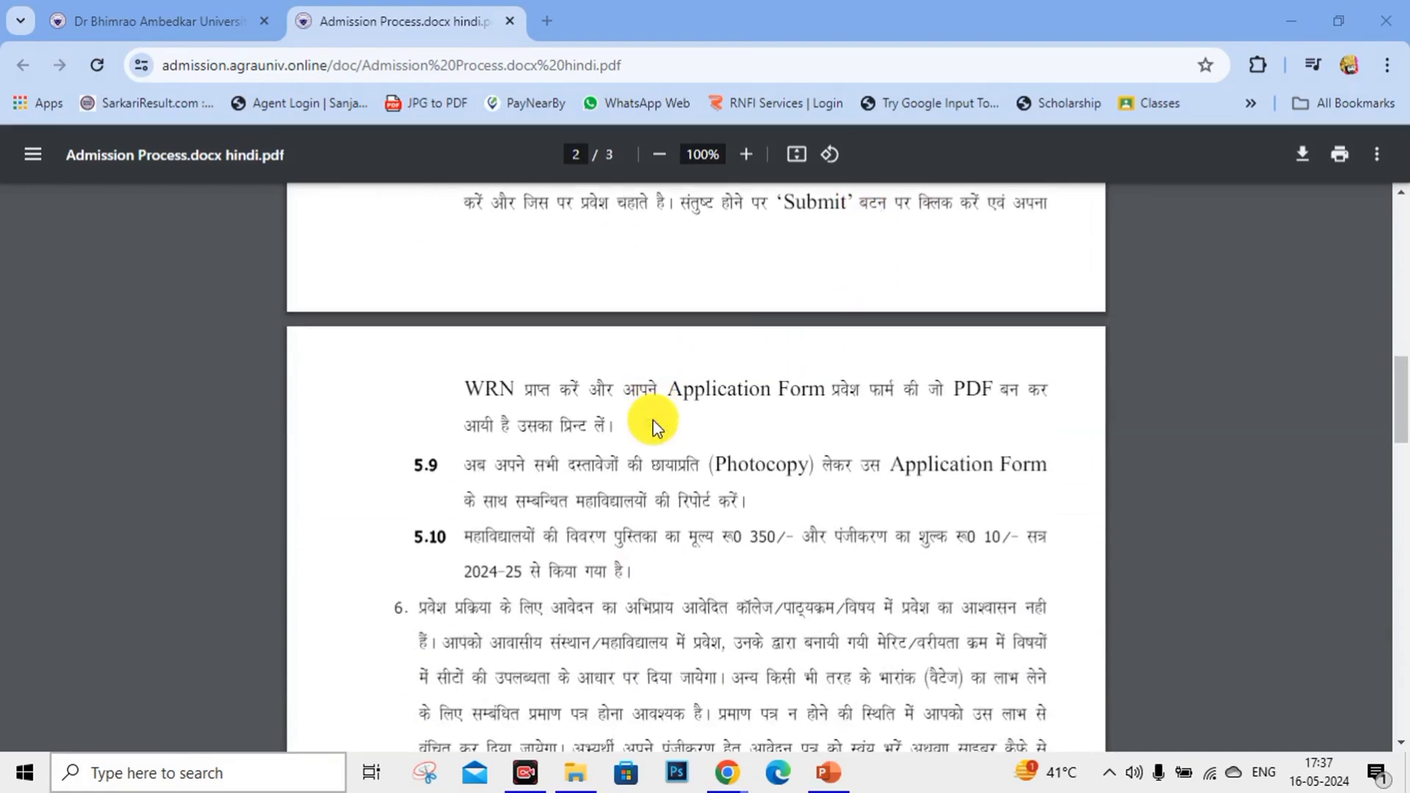
scroll(654, 424, down, 2)
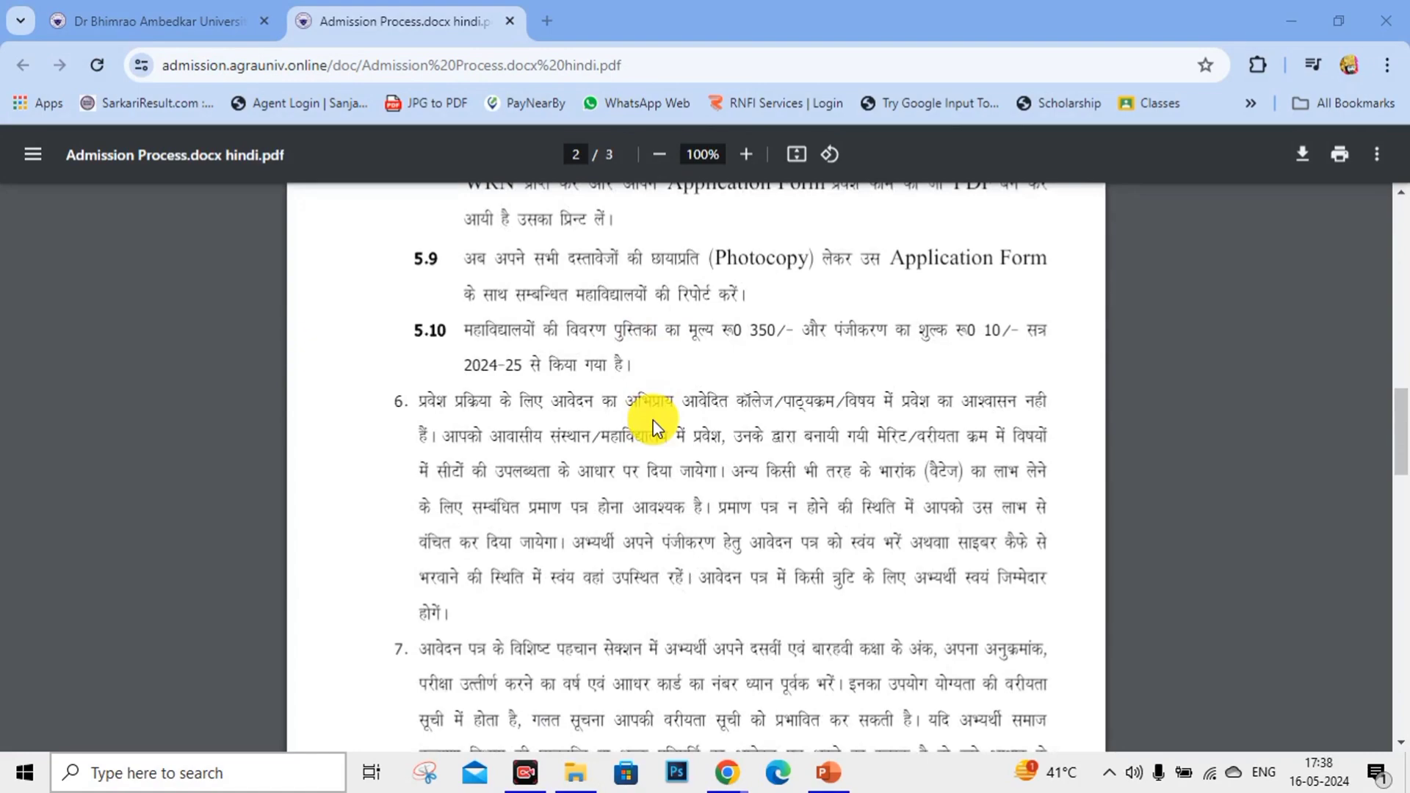
scroll(653, 420, down, 12)
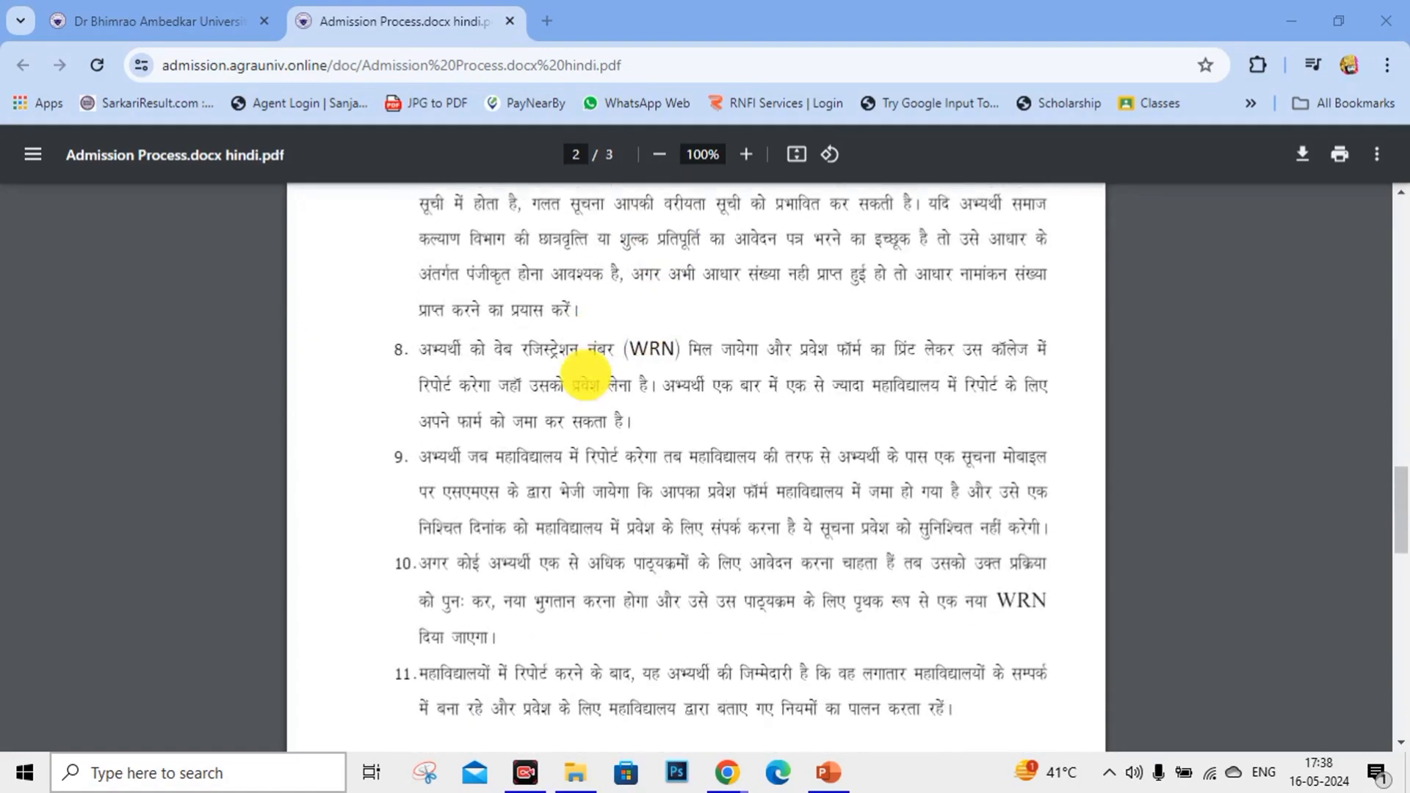
scroll(585, 375, down, 7)
scroll(585, 374, up, 11)
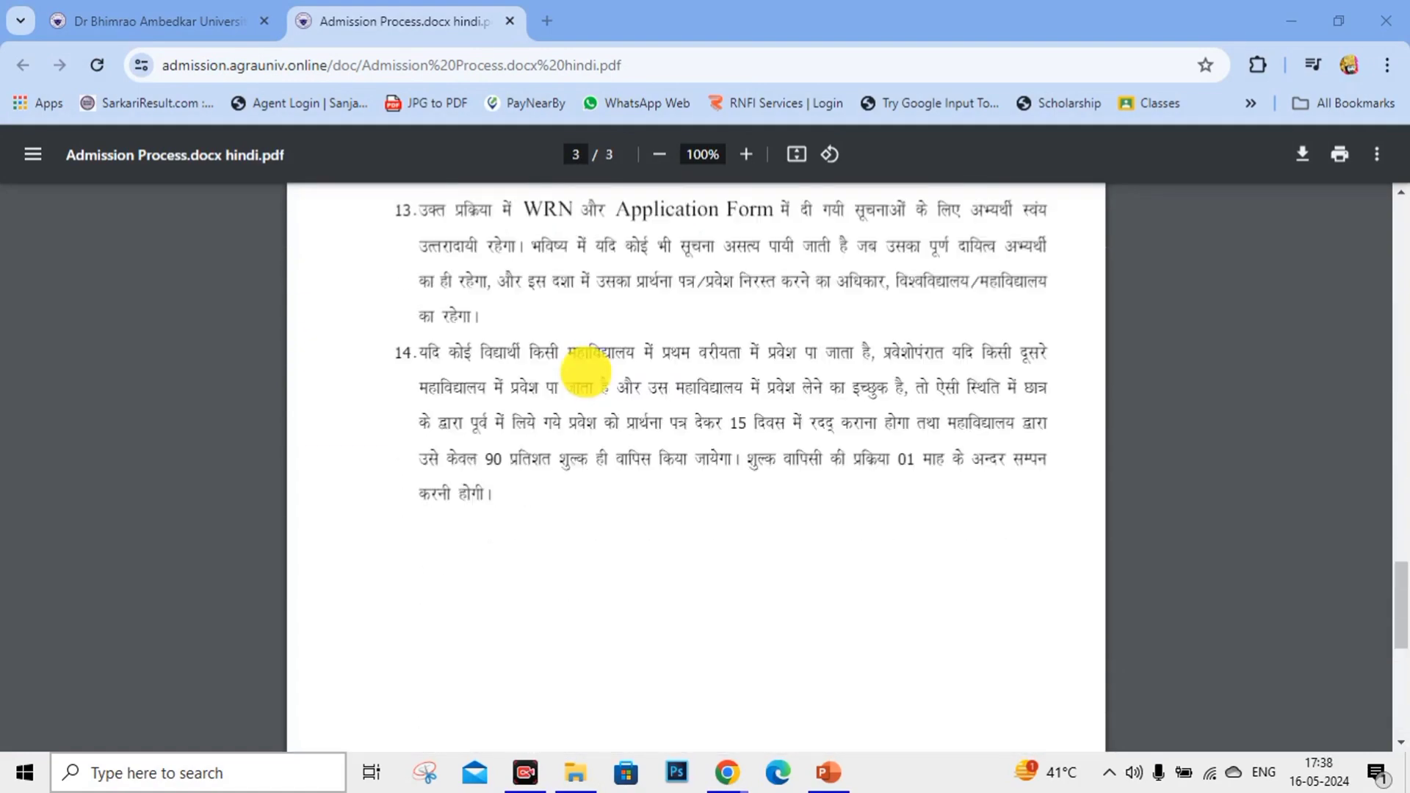
scroll(585, 375, up, 10)
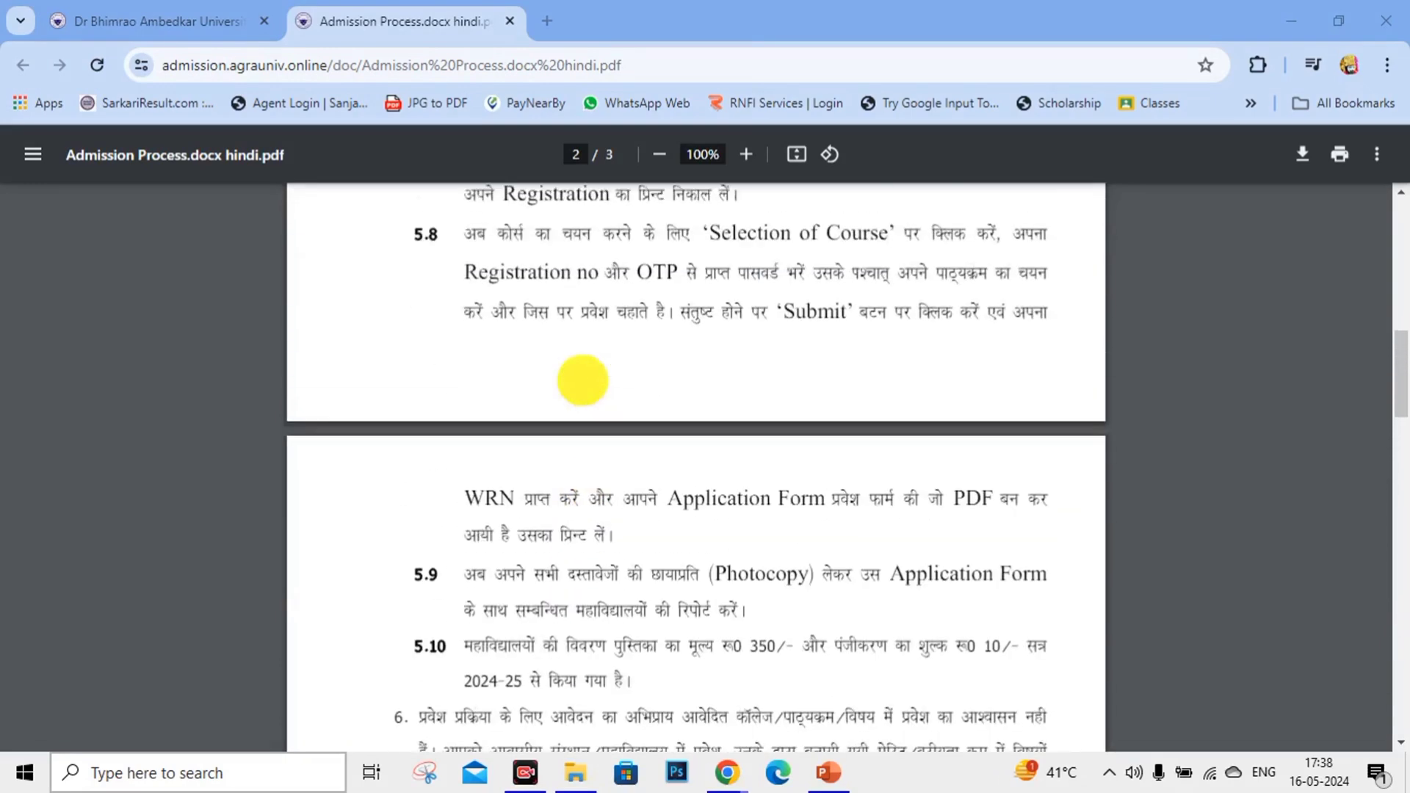
scroll(583, 380, up, 12)
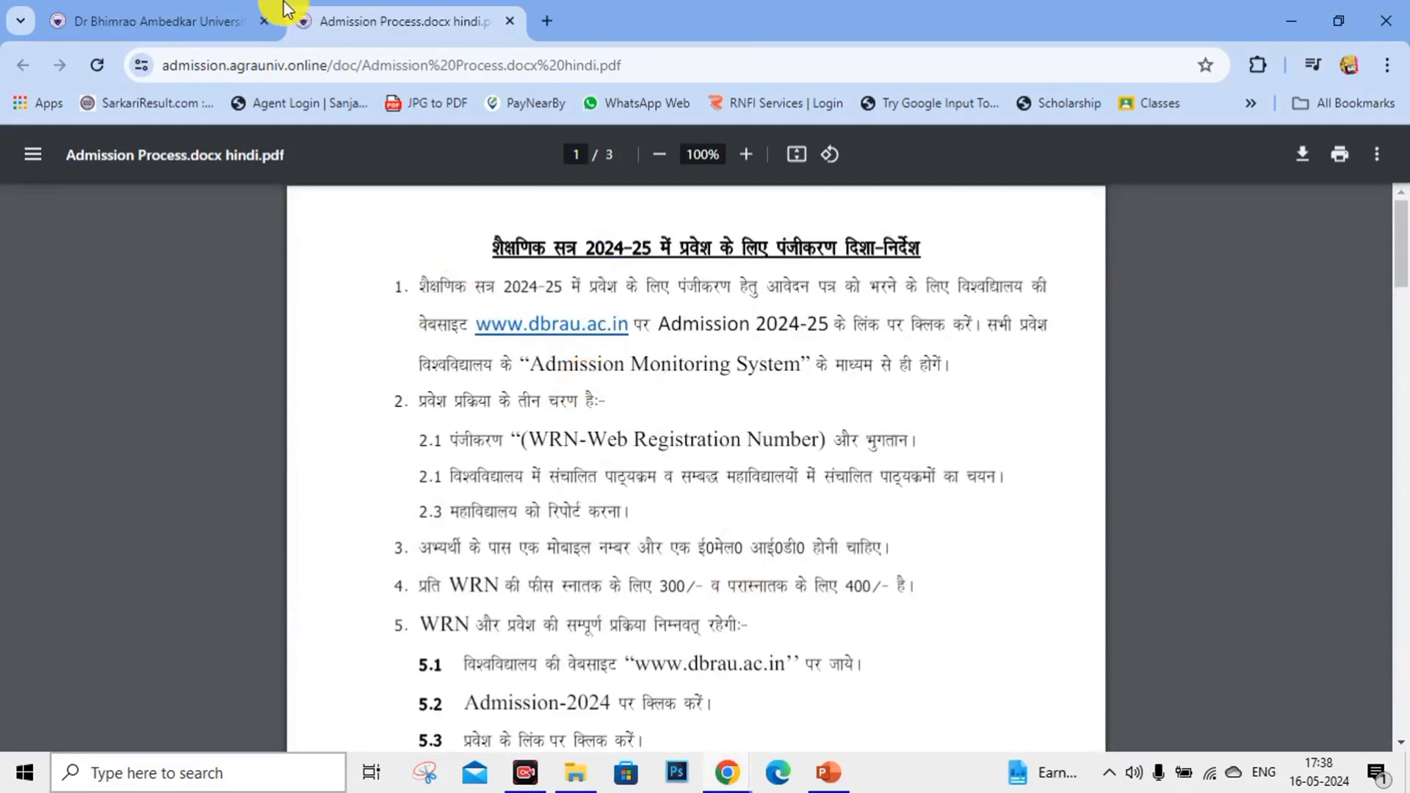
Start a new applicant registration on the university portal and view the Course Type options.
click(139, 10)
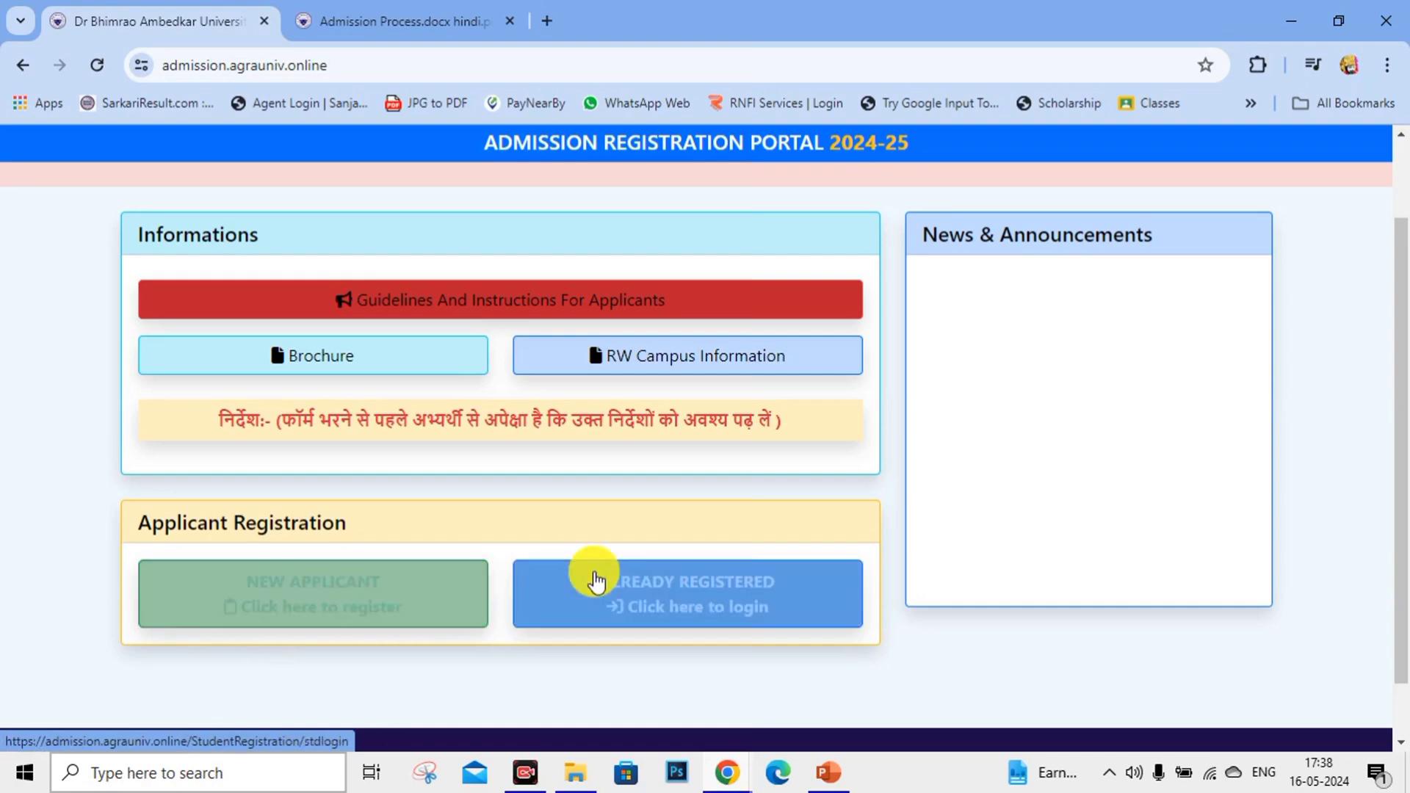
click(353, 583)
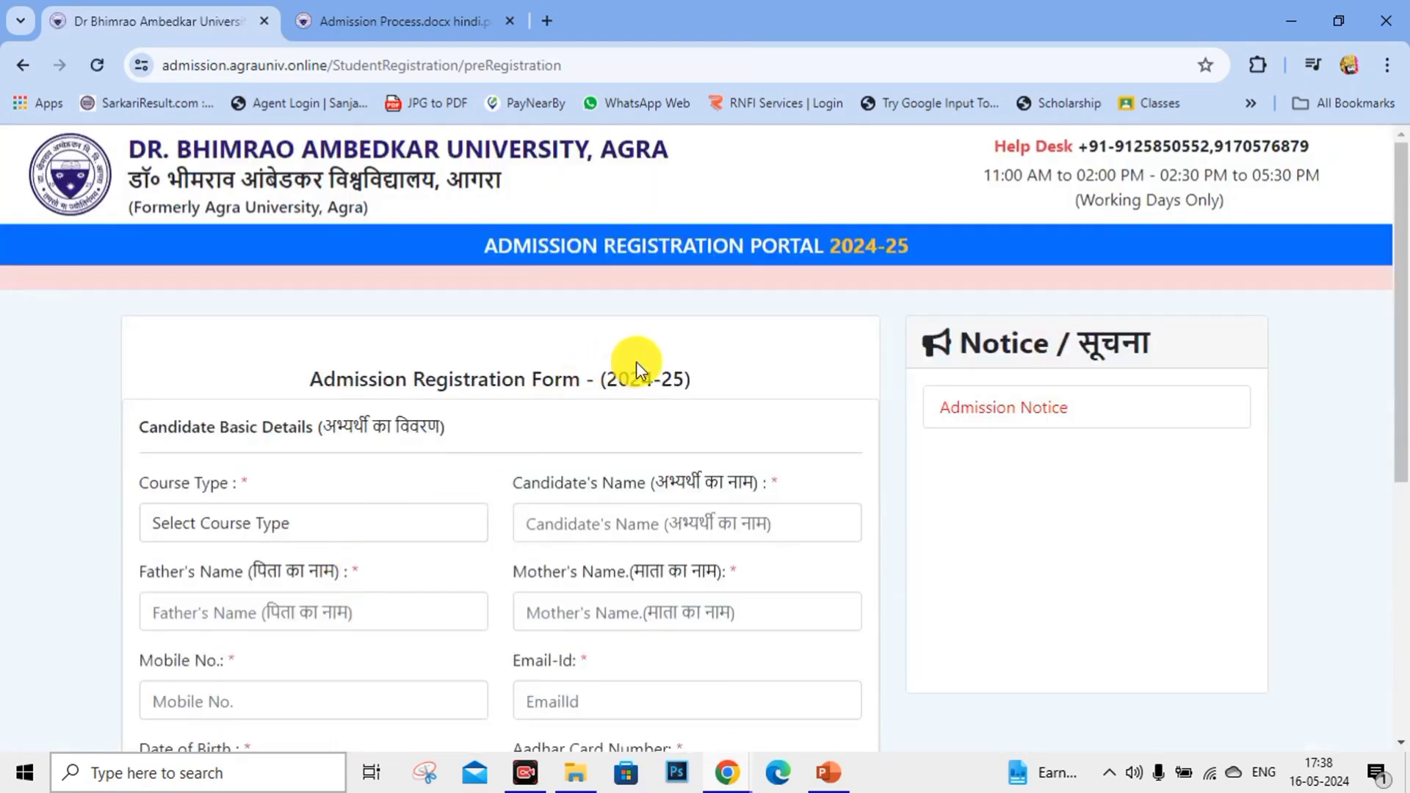
scroll(859, 365, down, 3)
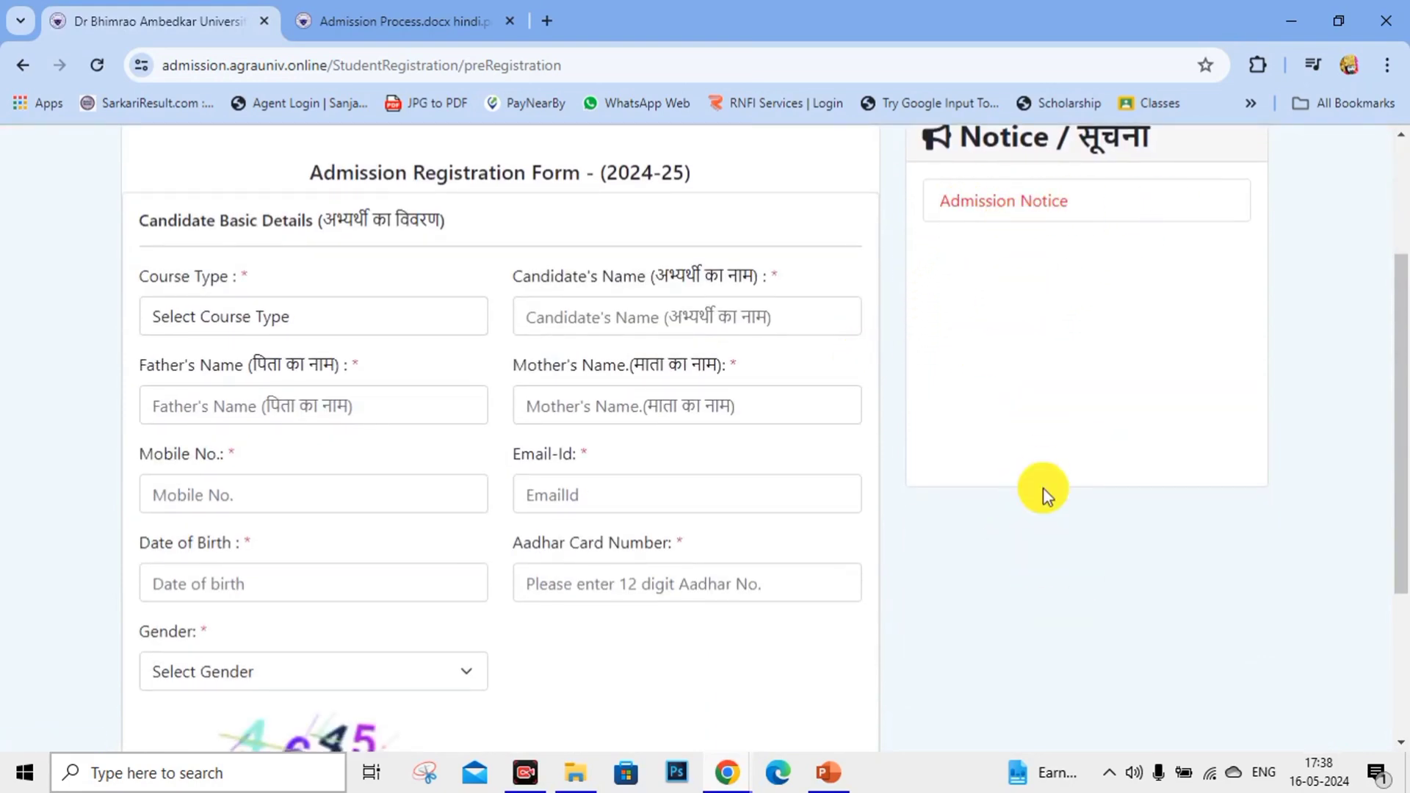
click(244, 314)
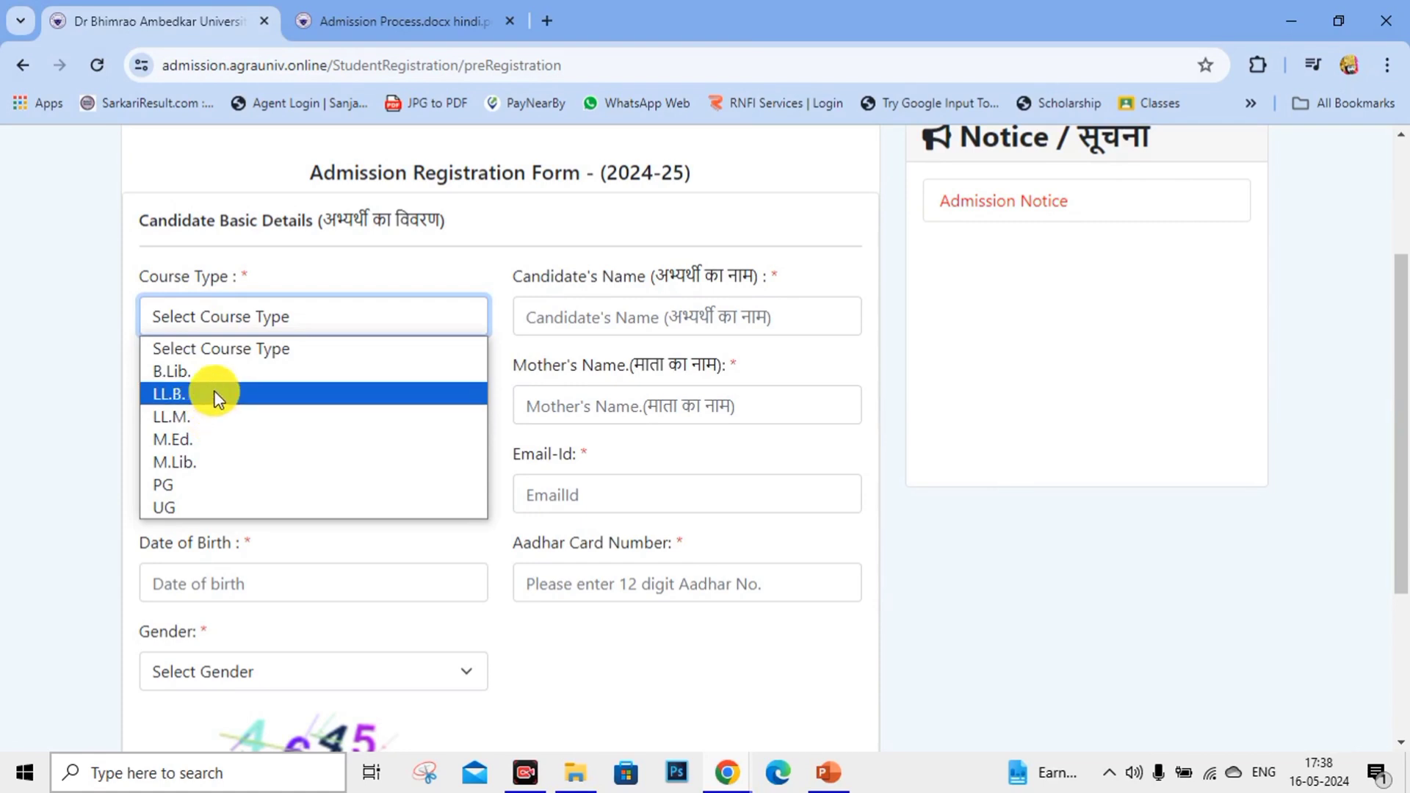
Choose UG course type and fill in the candidate's, father's and mother's names.
click(192, 507)
click(564, 308)
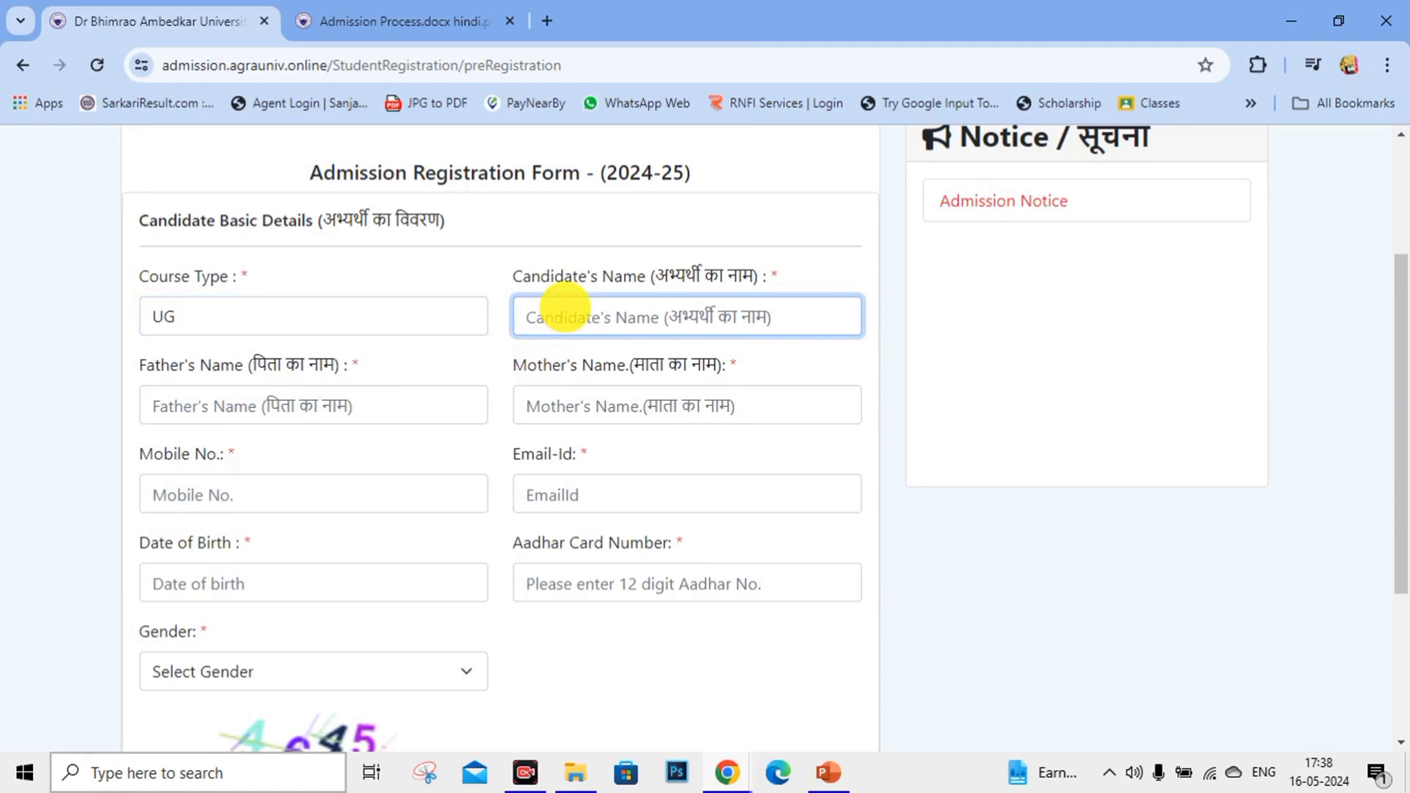
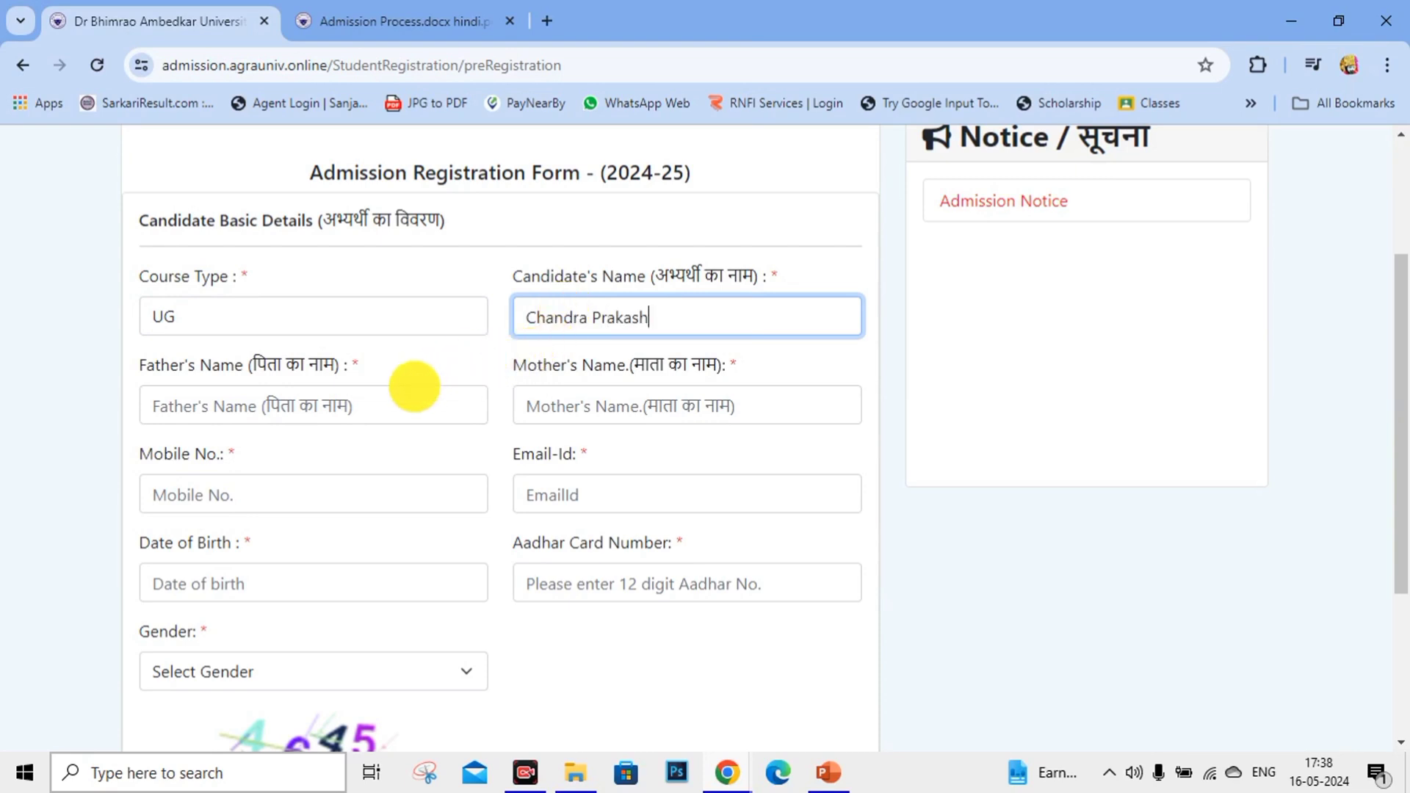
click(415, 387)
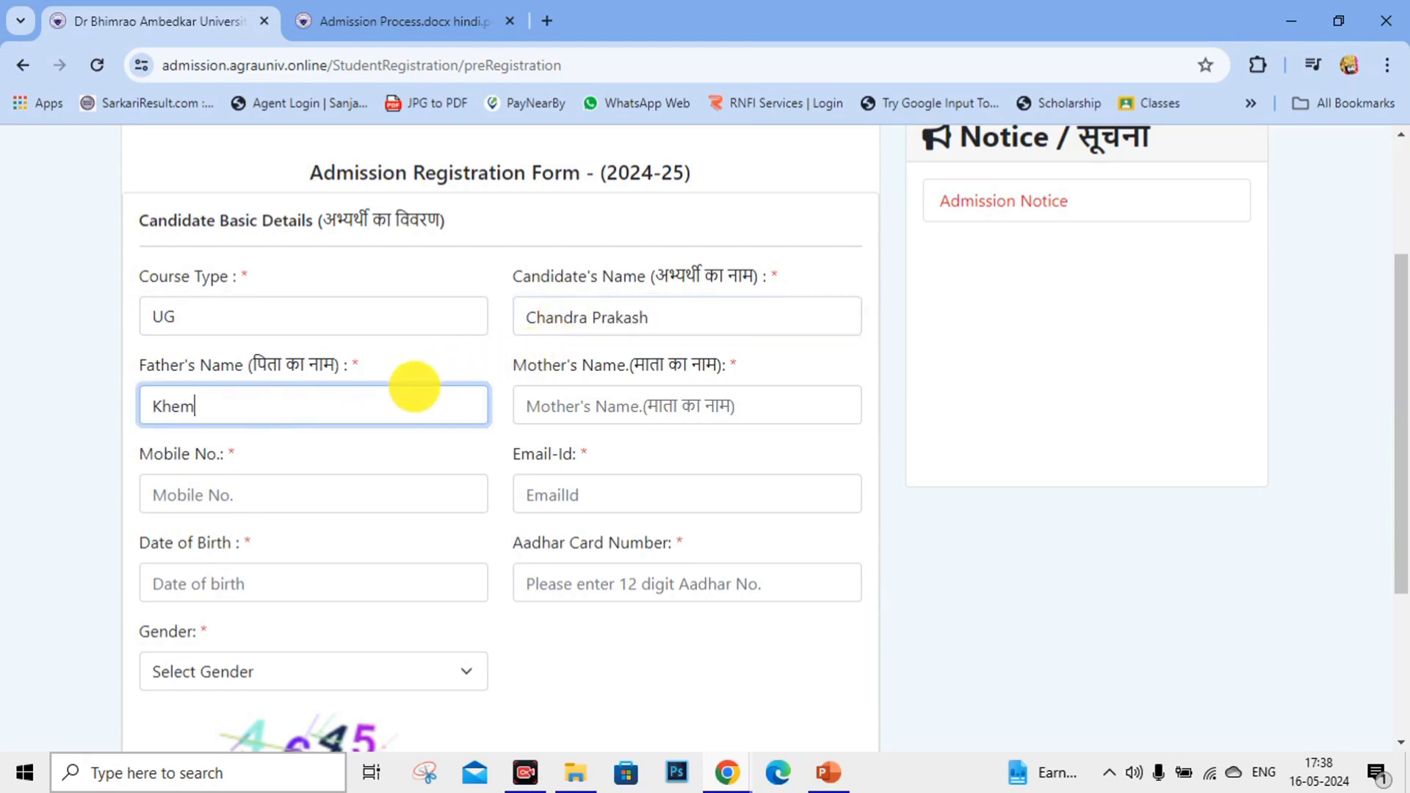
key(Left)
key(Left)
key(Left)
key(Left)
key(Left)
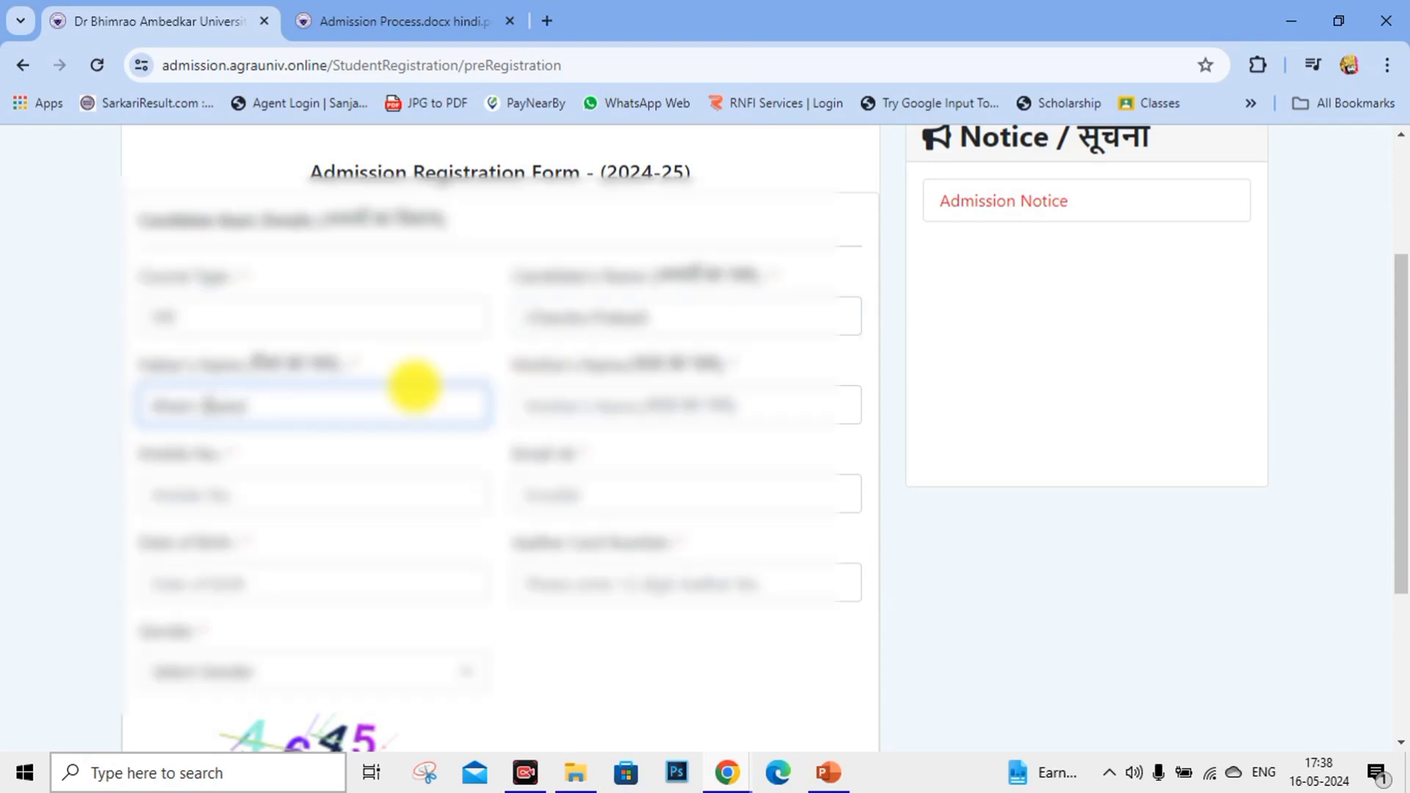
key(Tab)
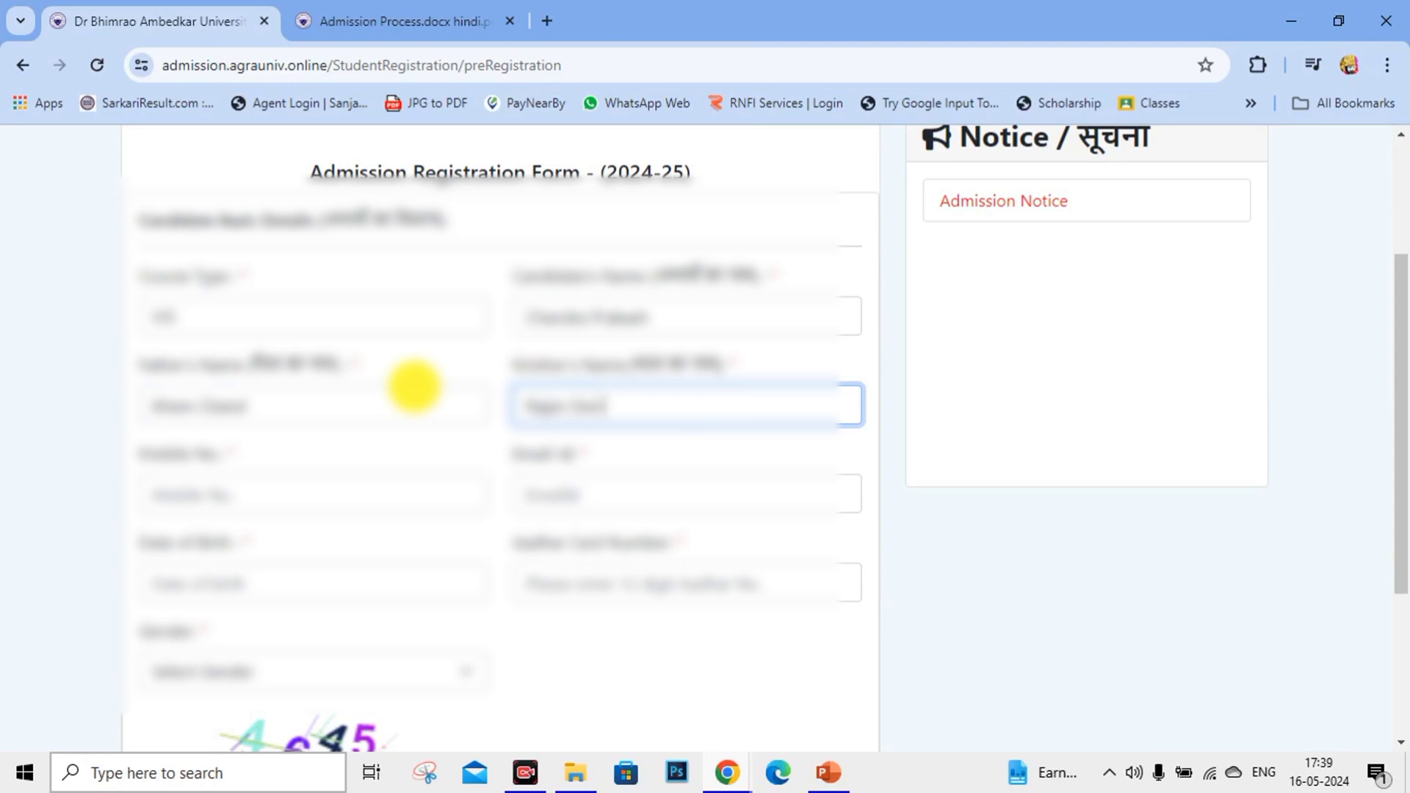
Enter the candidate's mobile number and e-mail address so the e-mail validates.
click(173, 488)
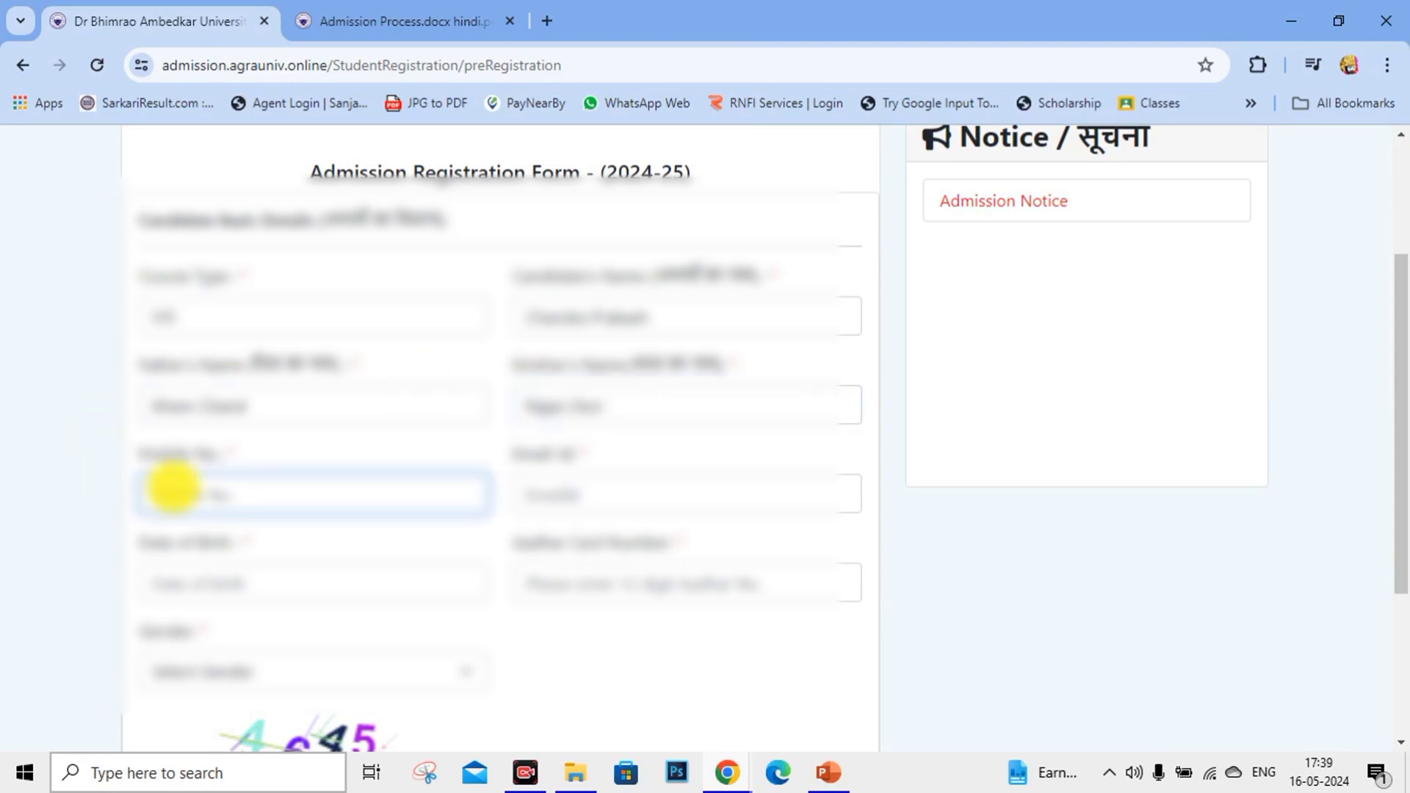
text(976543)
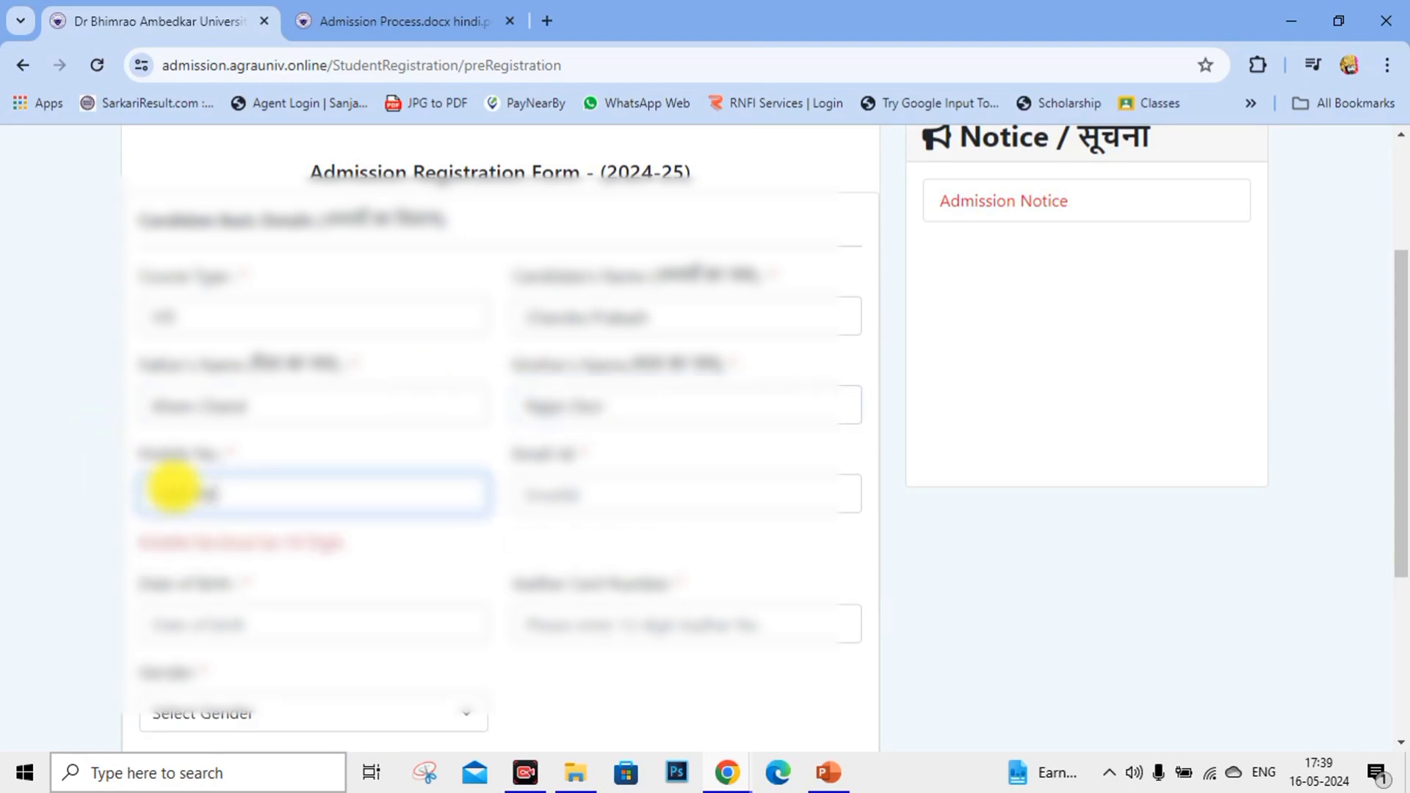
key(Tab)
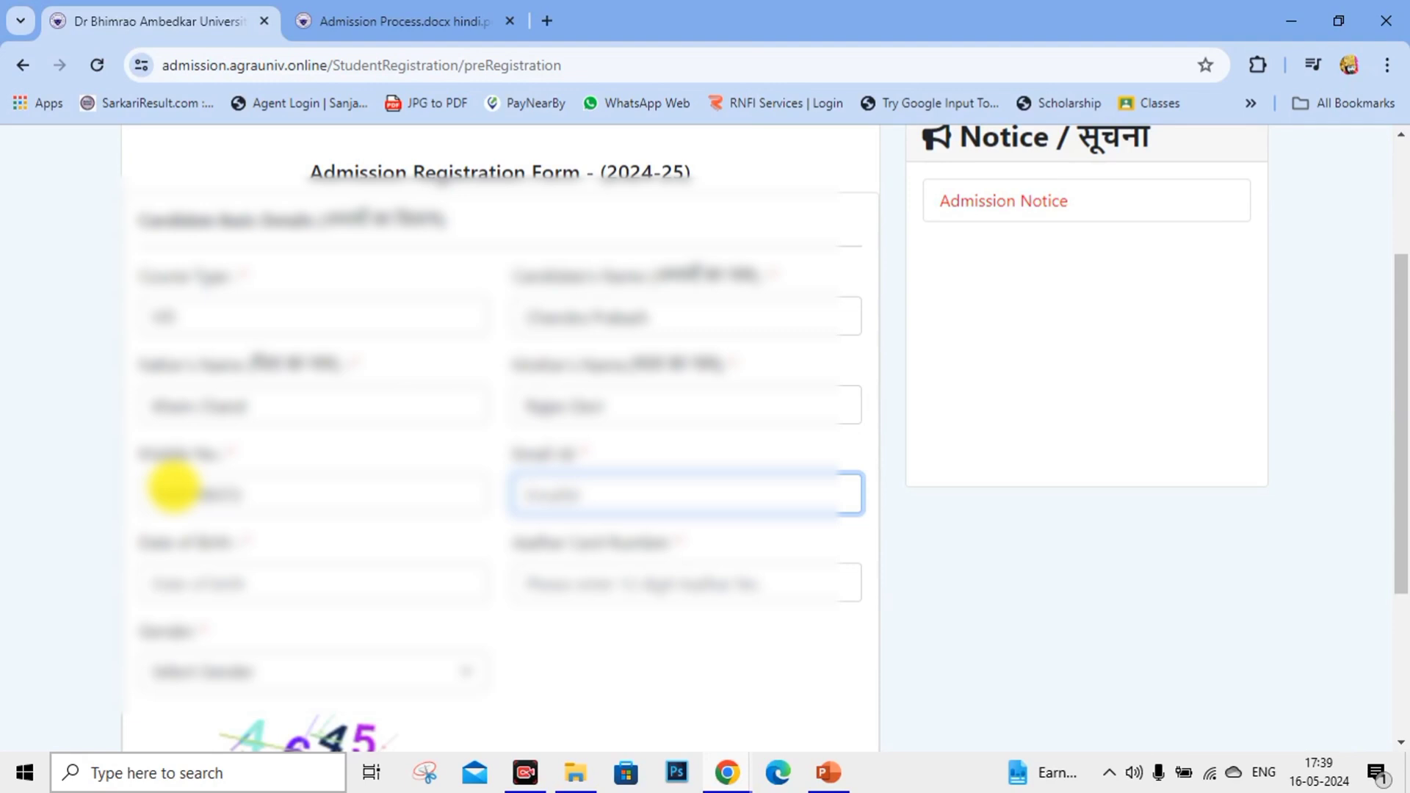
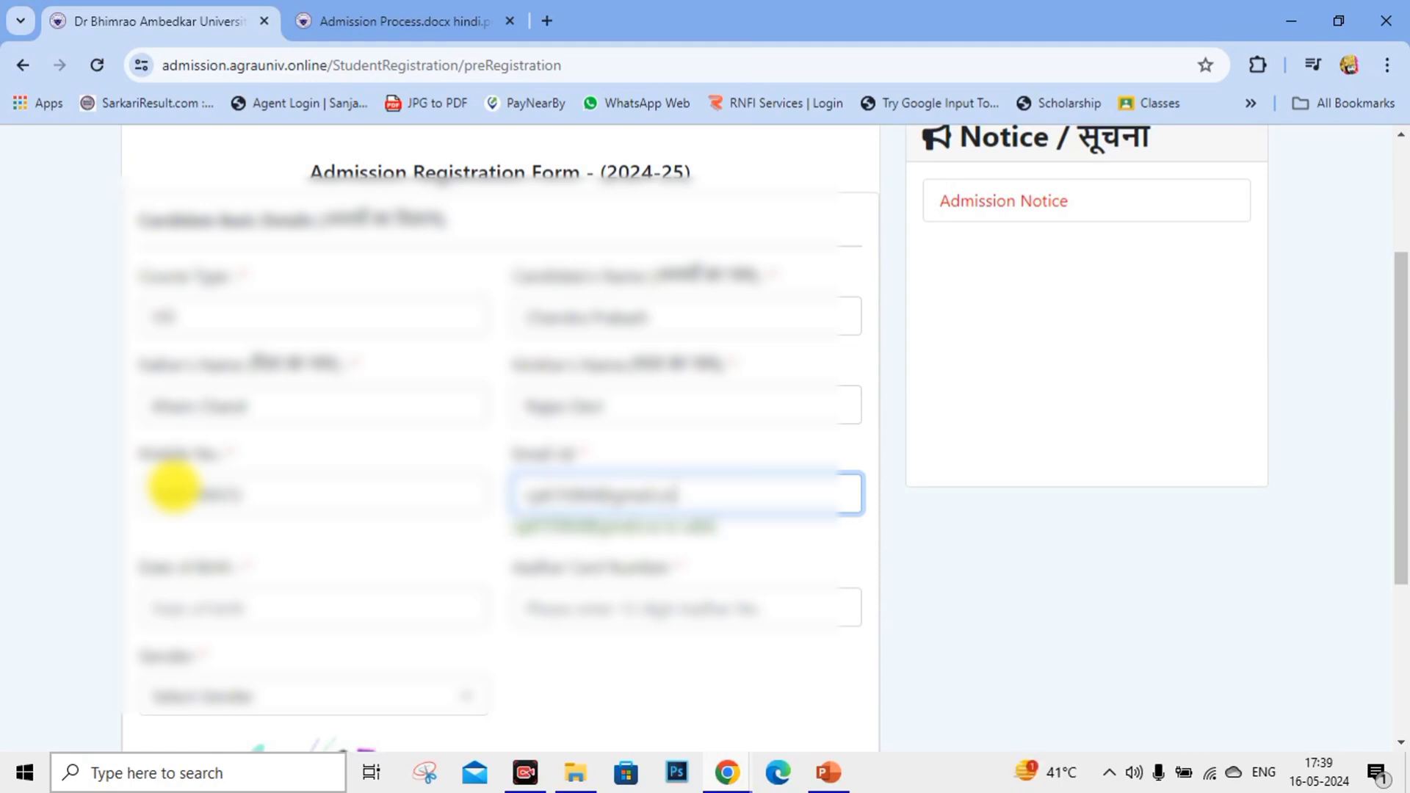
scroll(110, 508, down, 1)
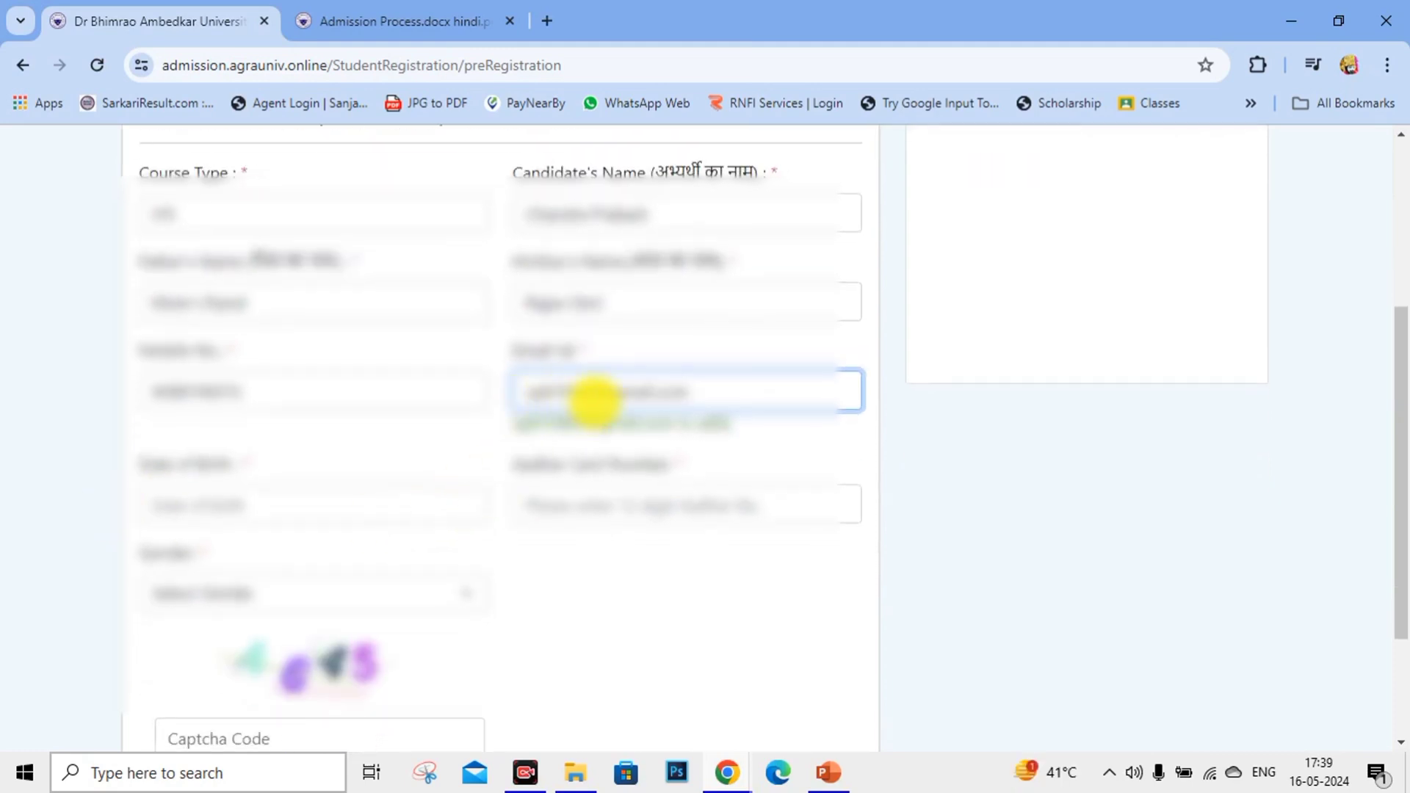
click(804, 439)
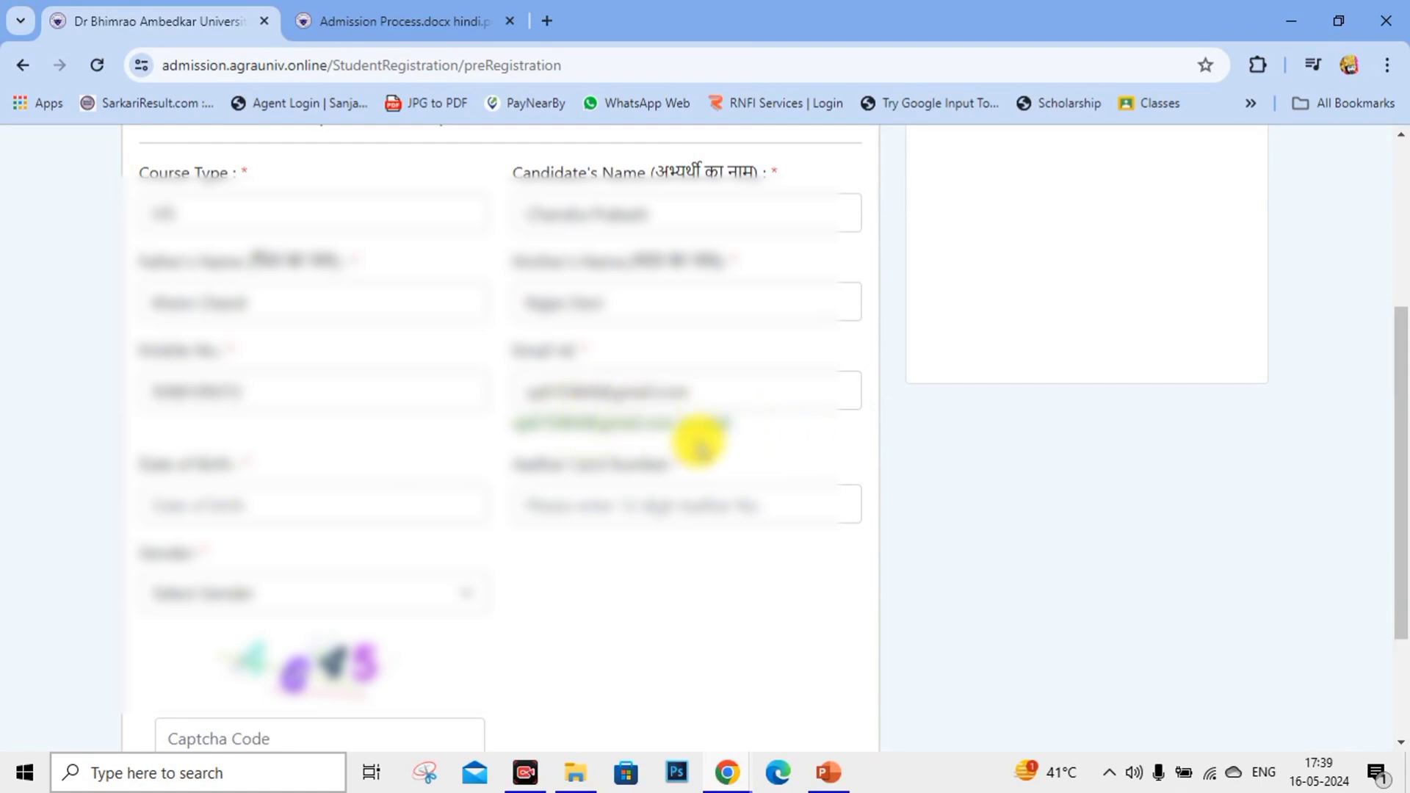
Pick the candidate's birth year, month and day in the date of birth calendar.
click(337, 504)
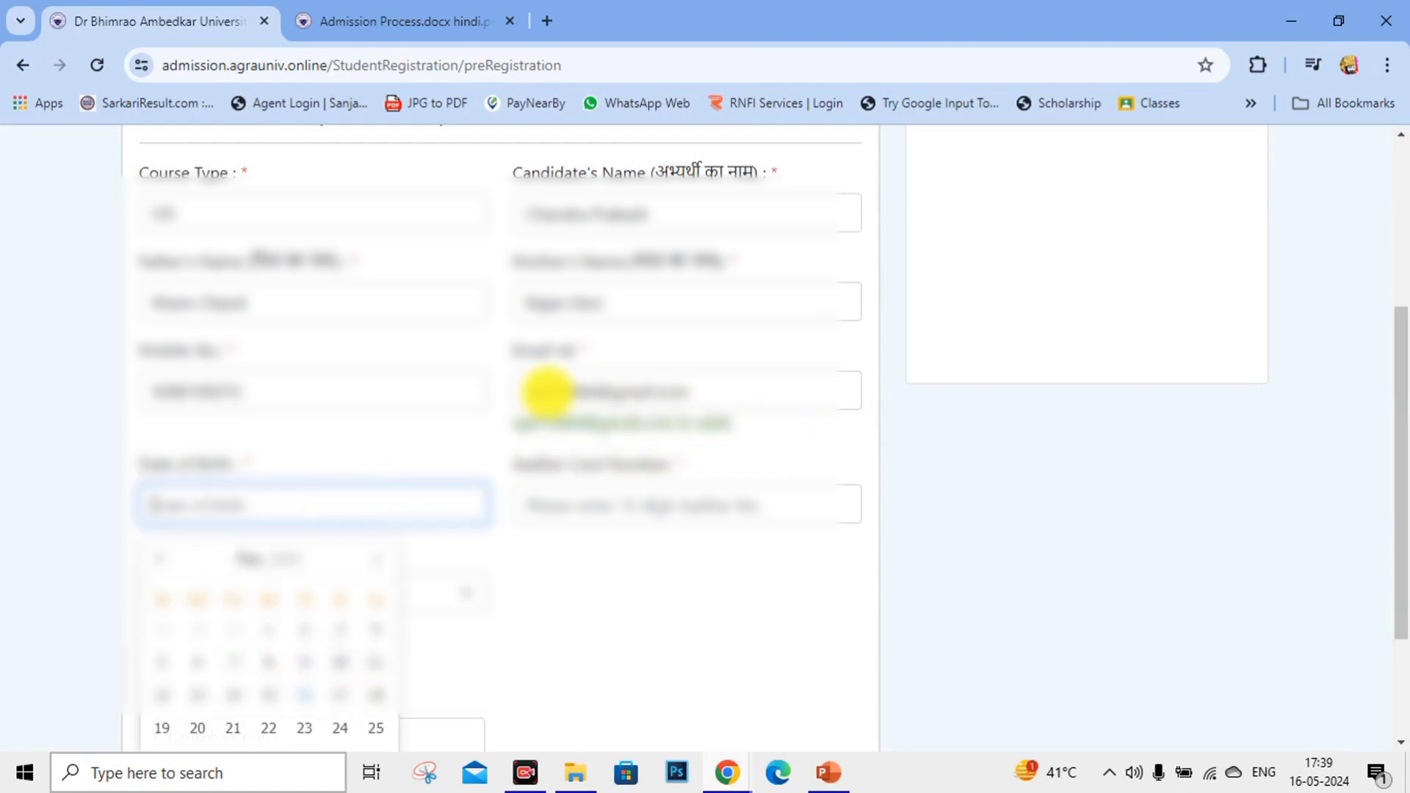
click(541, 390)
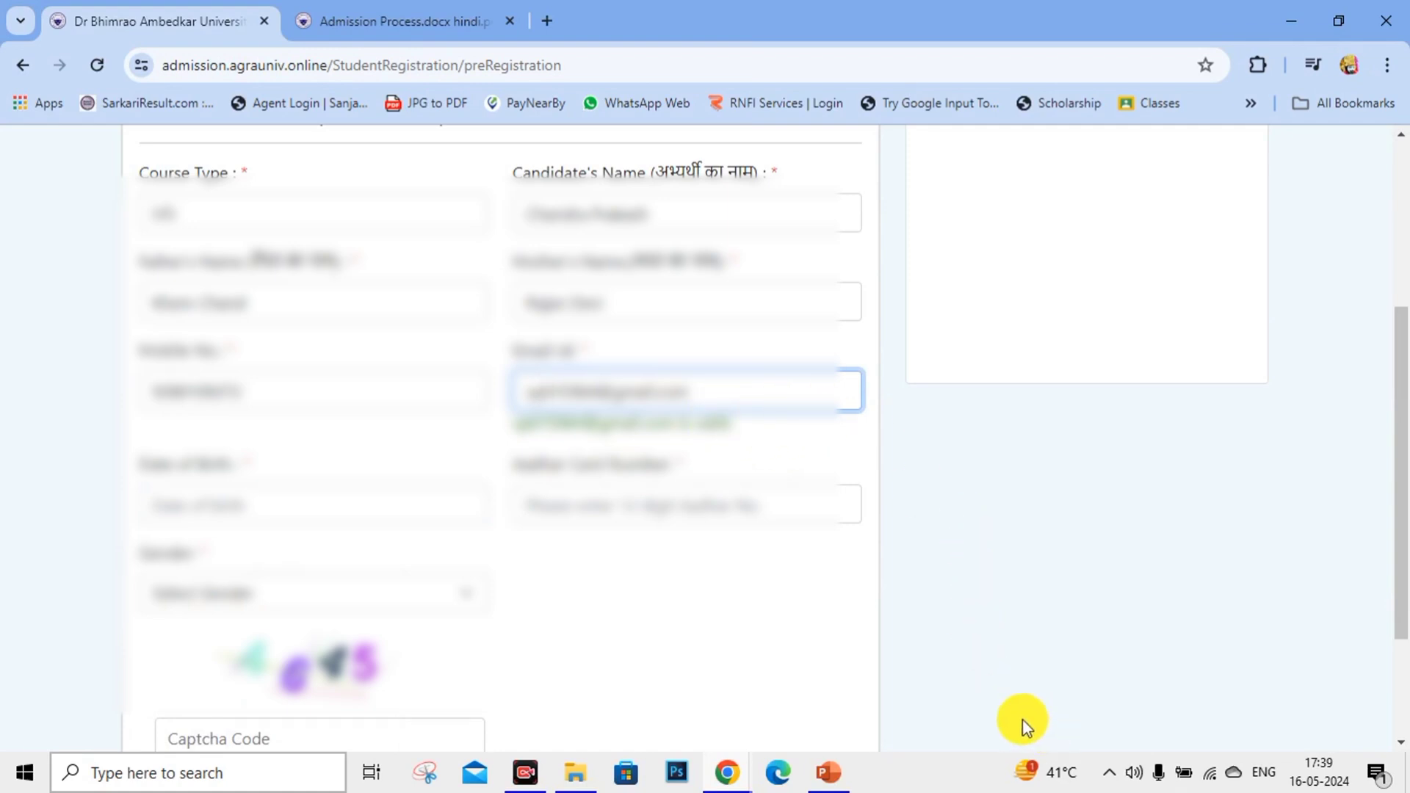
drag(519, 424, 784, 437)
click(785, 437)
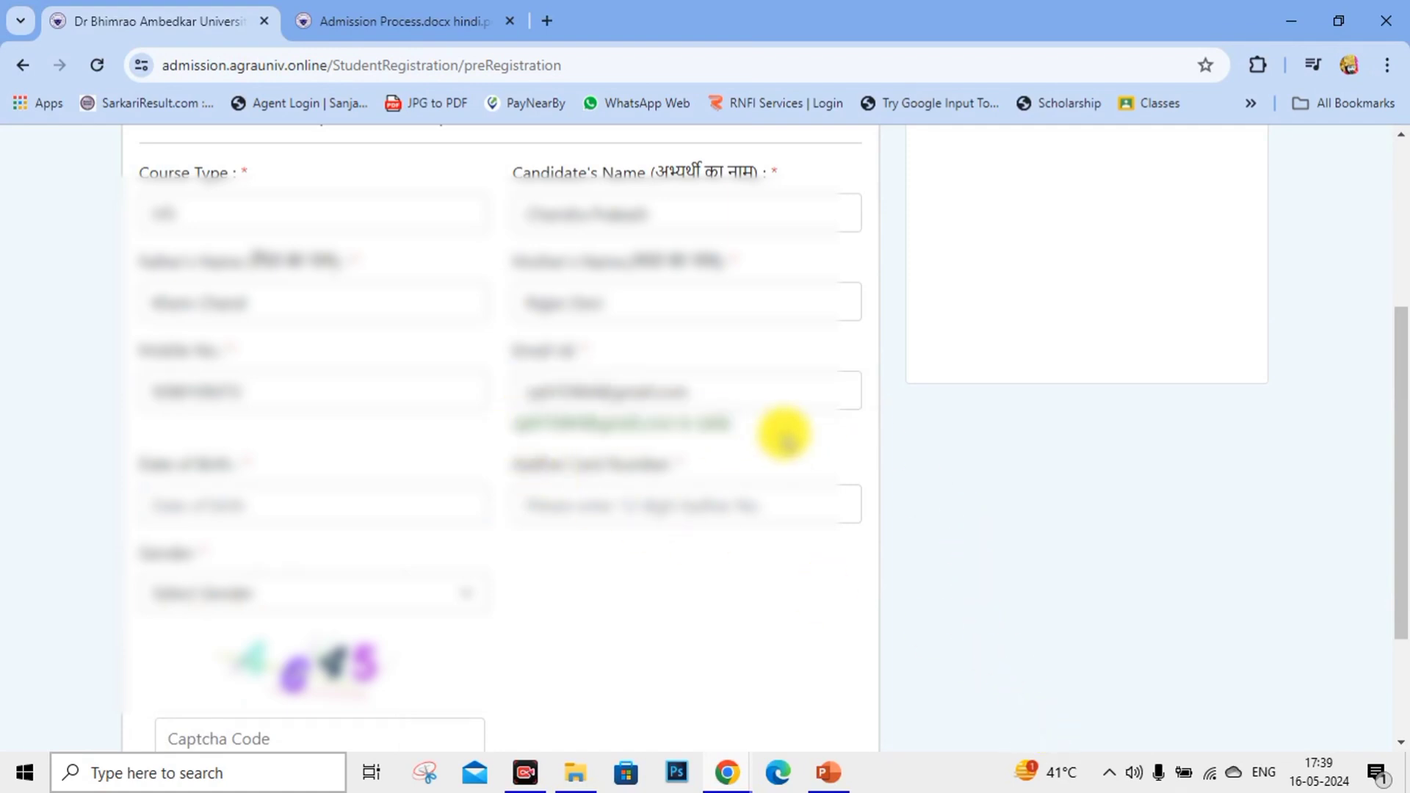
scroll(262, 490, up, 2)
scroll(262, 490, down, 4)
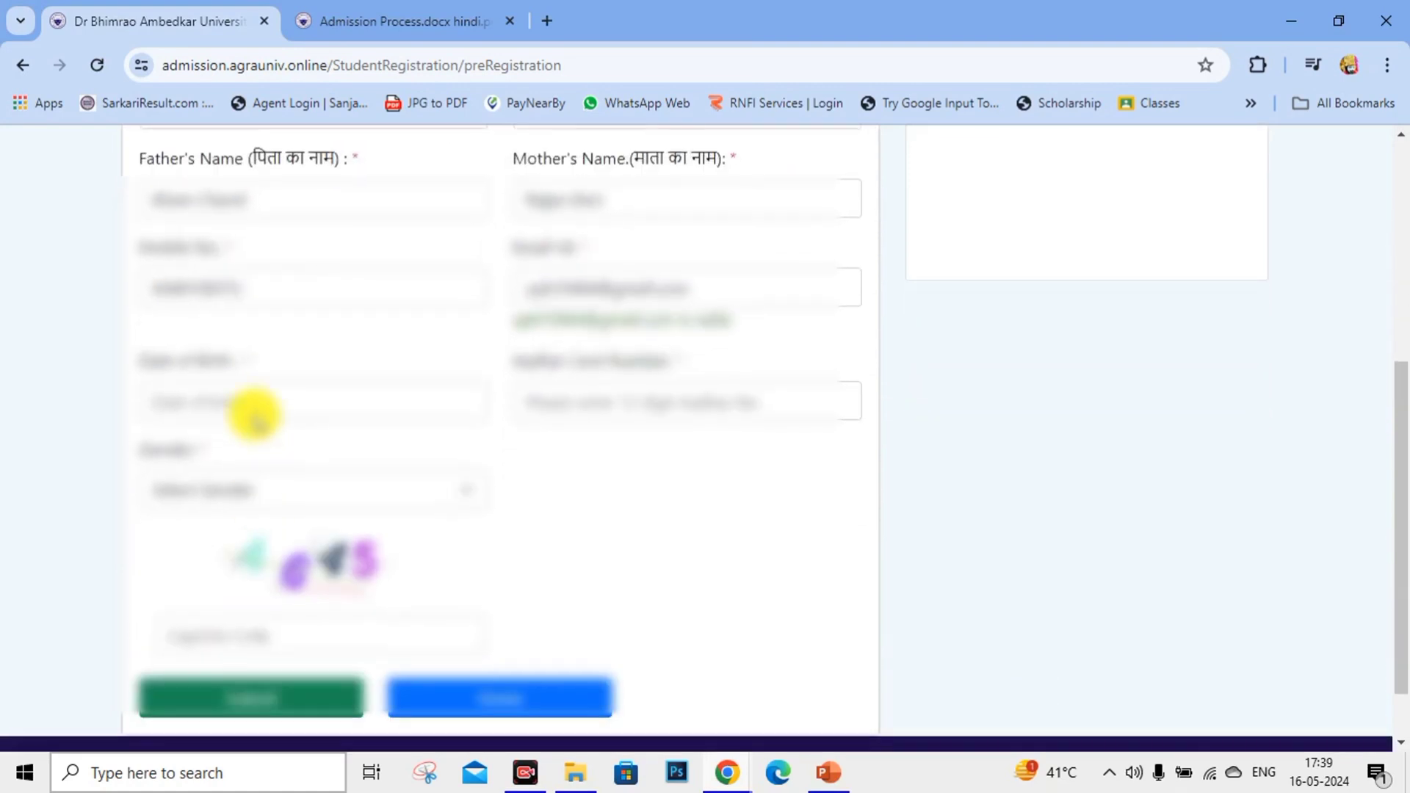
click(246, 391)
click(268, 456)
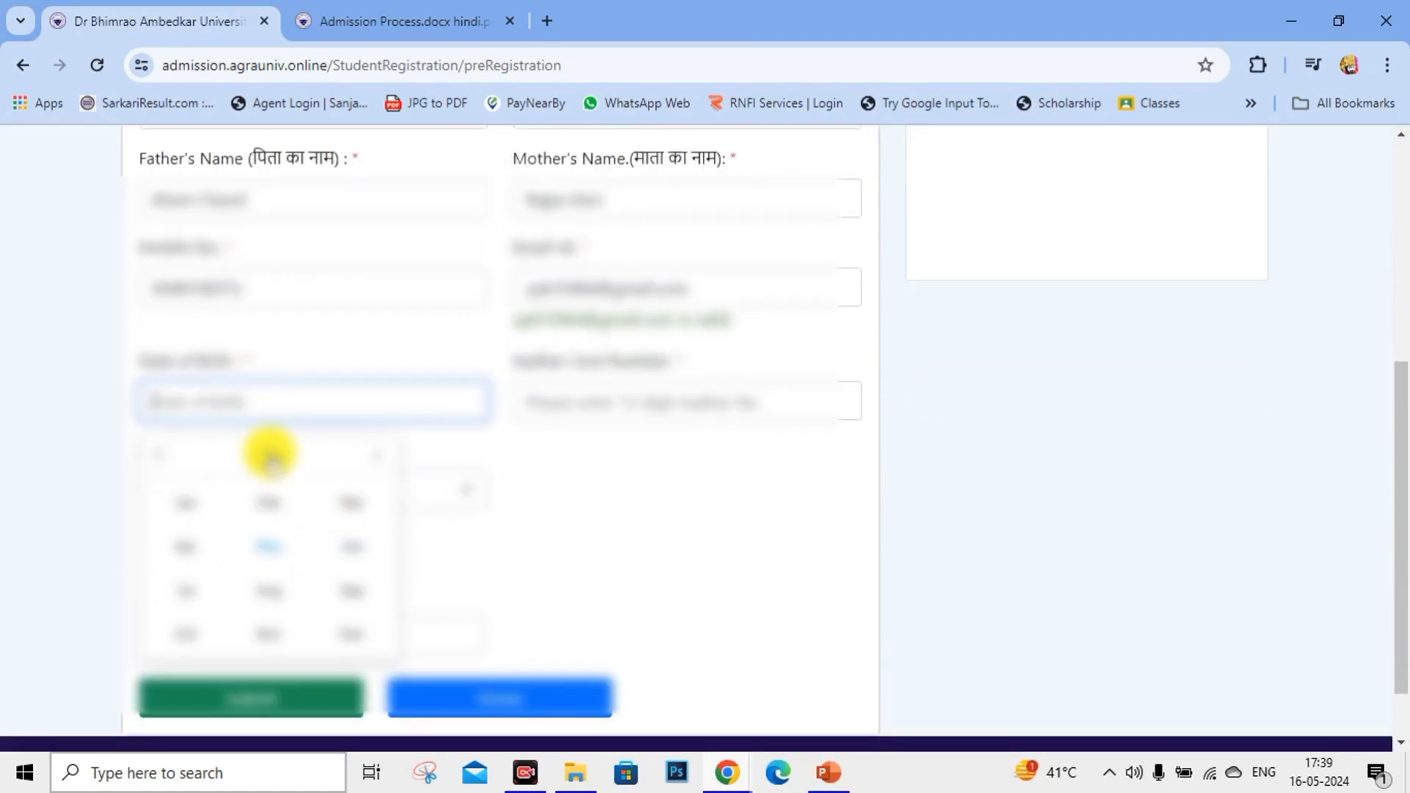
click(259, 456)
scroll(213, 553, up, 2)
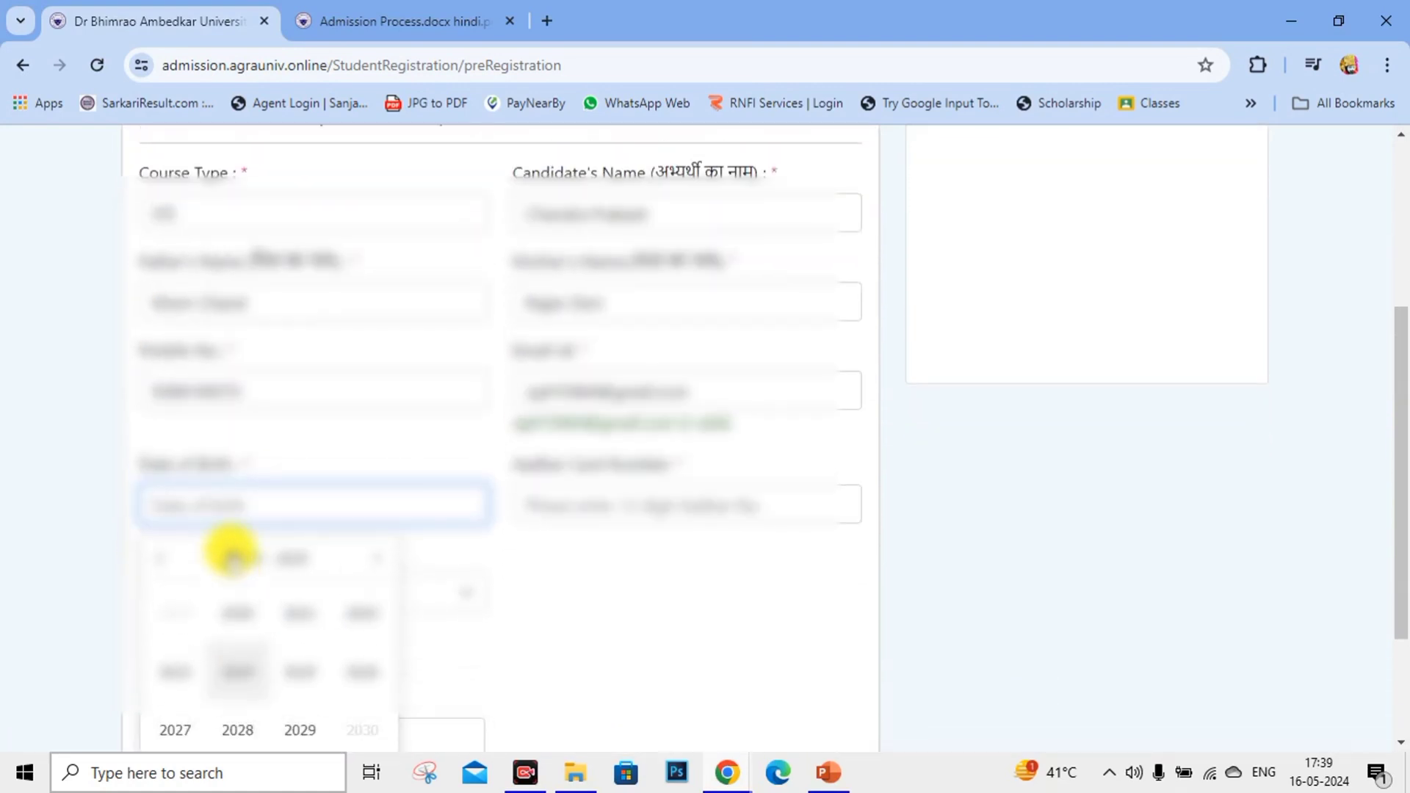
scroll(221, 543, down, 3)
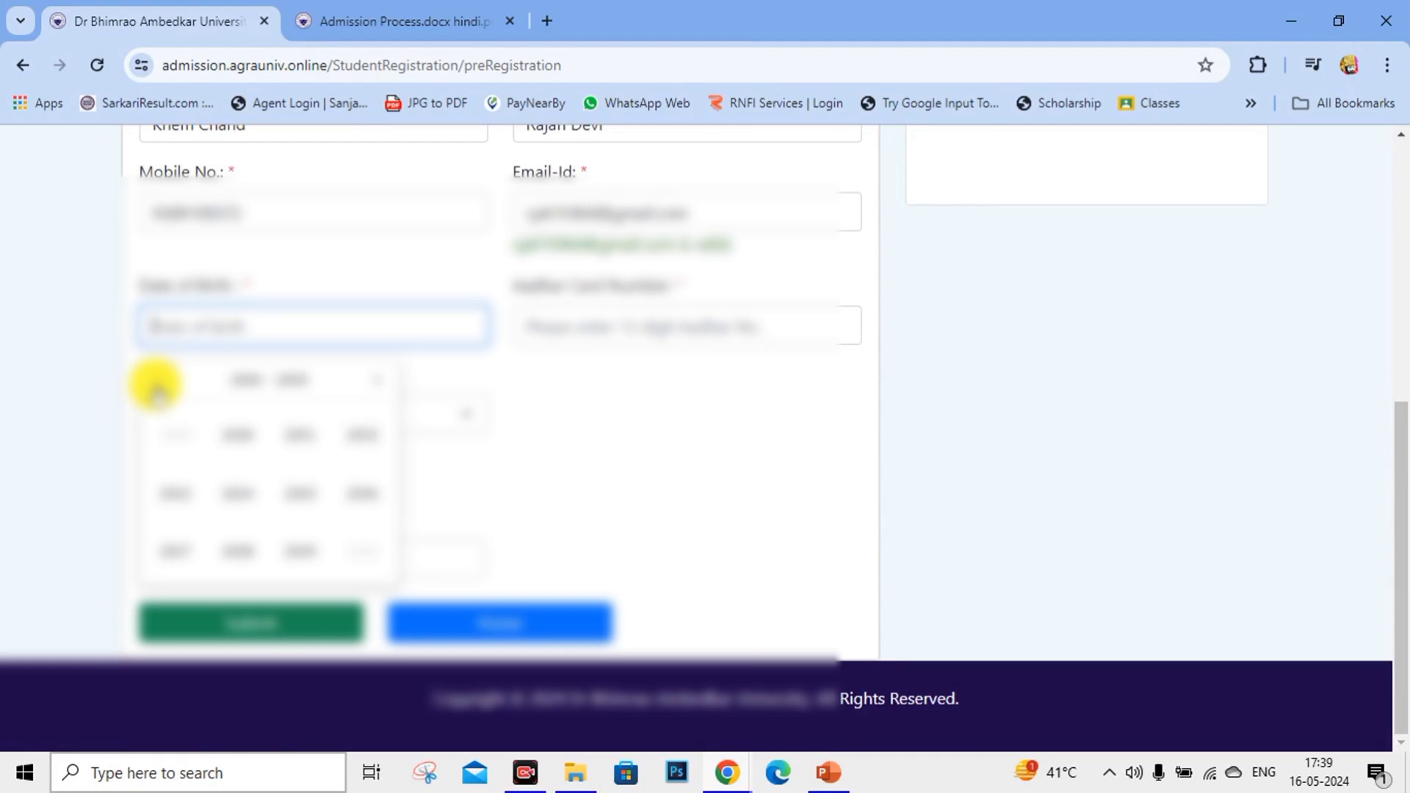
click(242, 494)
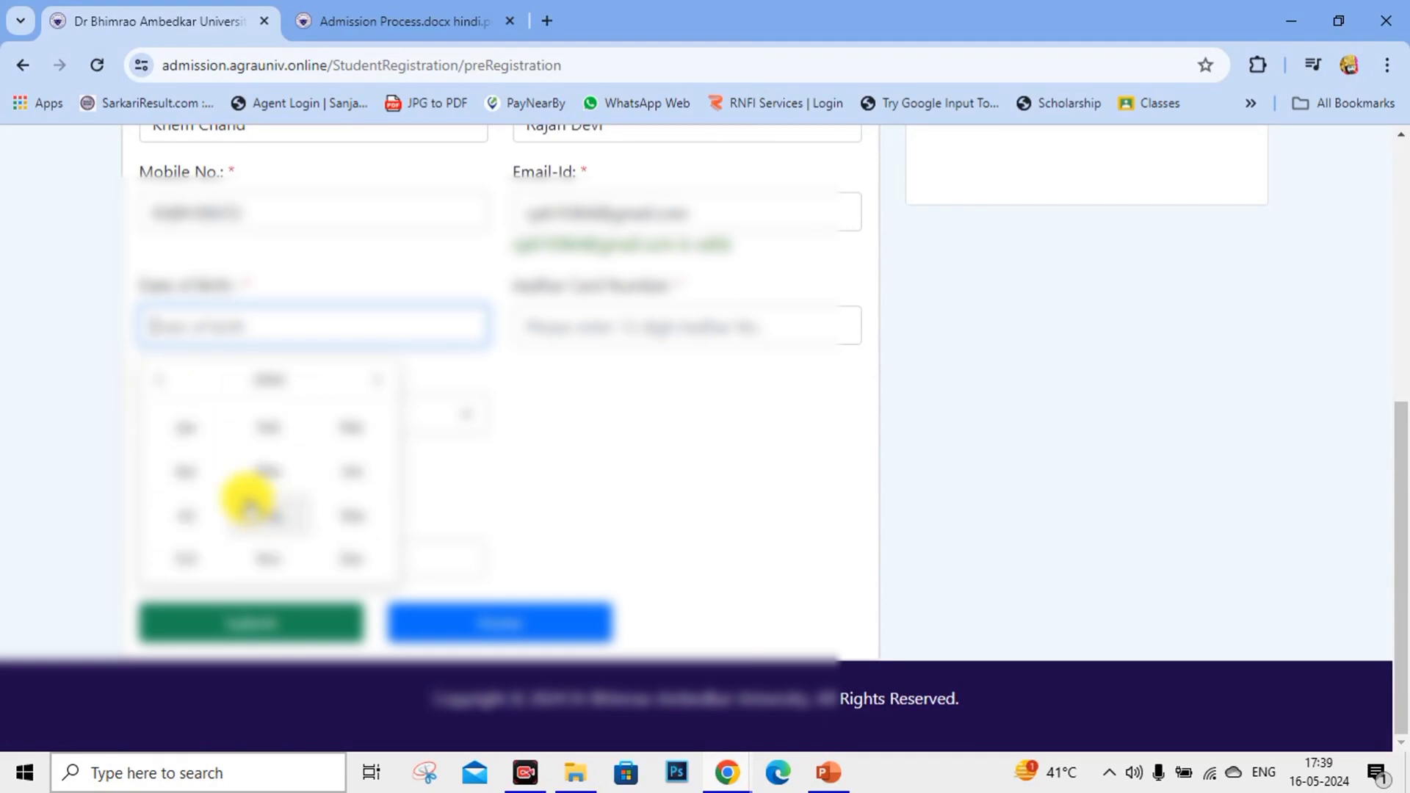
click(360, 481)
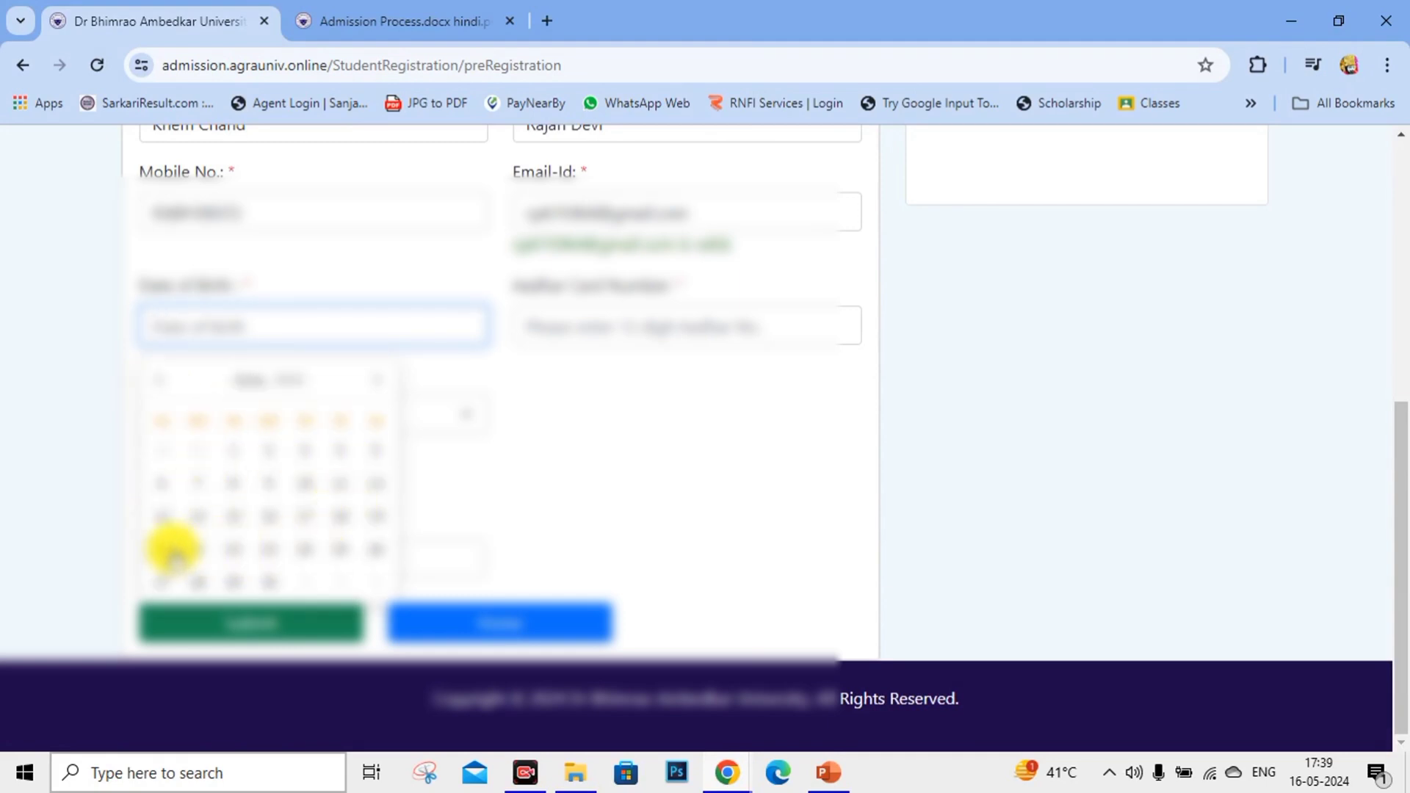
click(197, 548)
Enter the Aadhaar number, set gender to Male and type captcha 4645.
click(607, 333)
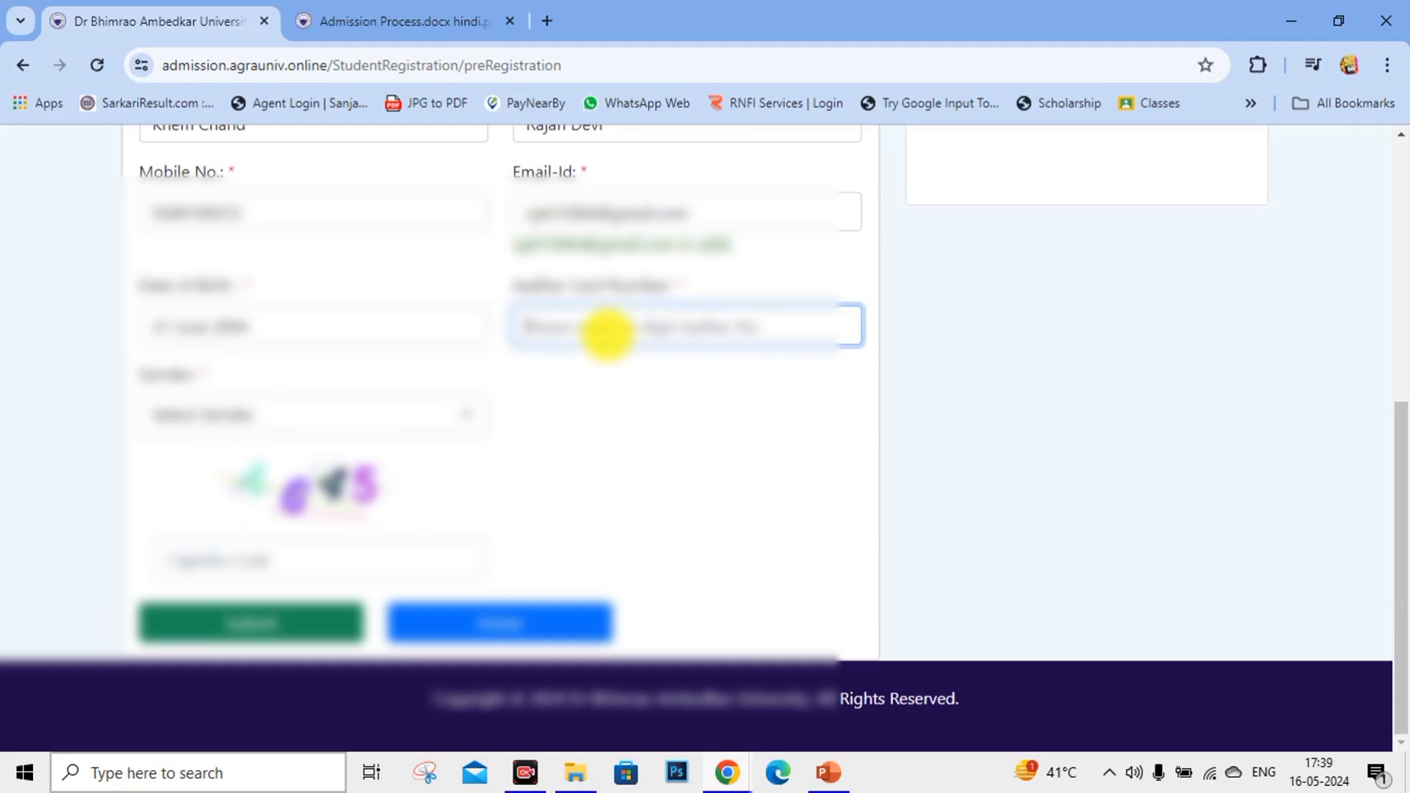
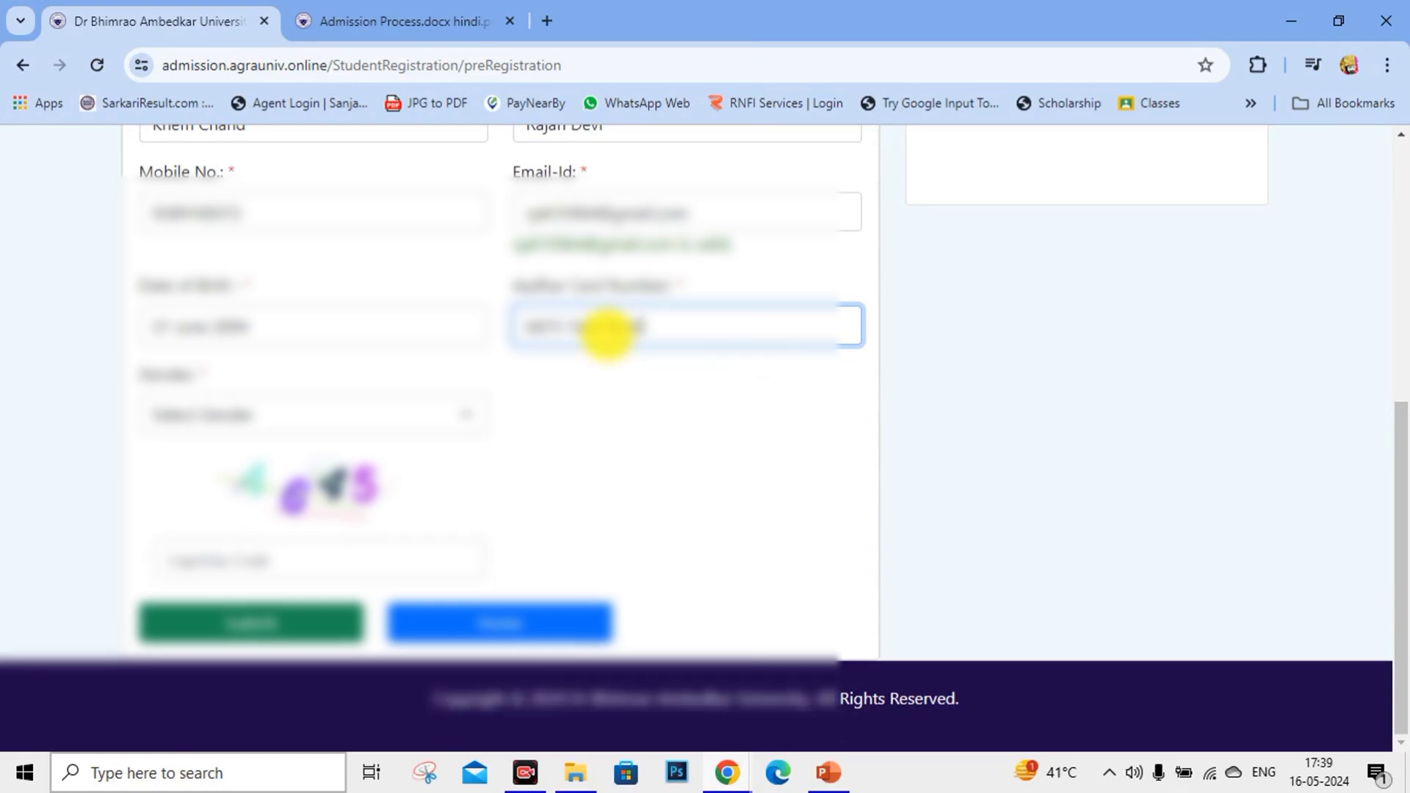
click(412, 416)
click(252, 467)
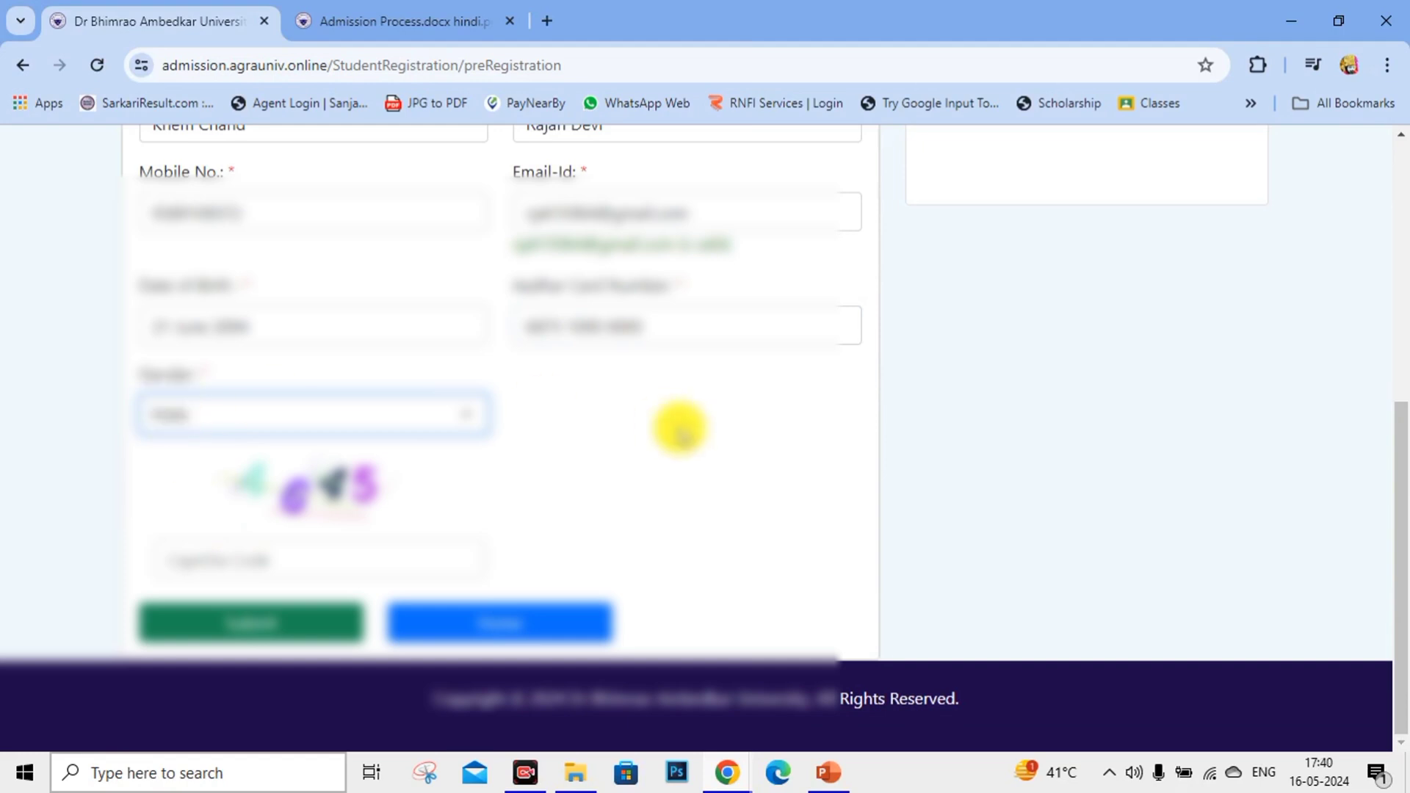
click(235, 577)
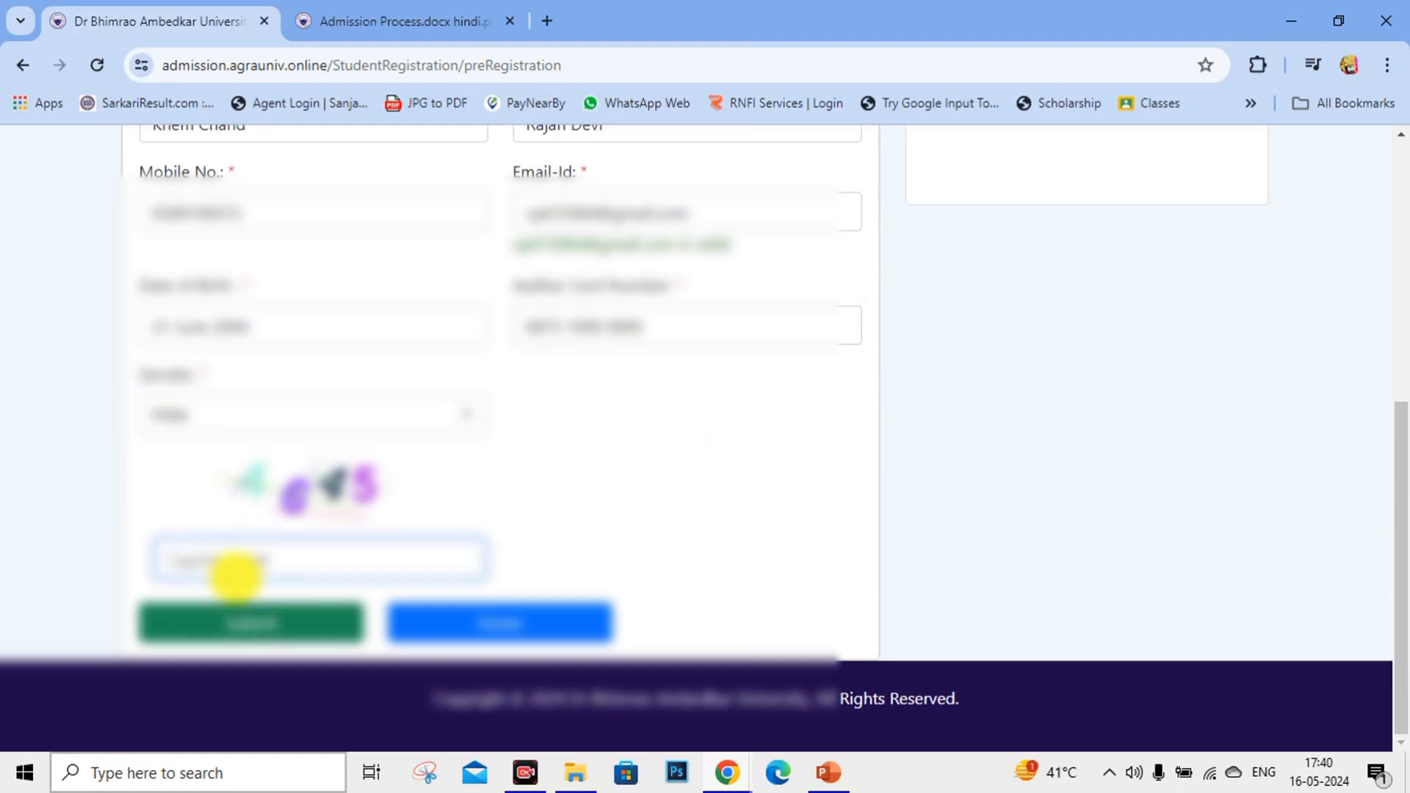
text(4645)
Correct the wrong last digits of the Aadhaar number and submit the form.
drag(668, 323, 581, 312)
key(BackSpace)
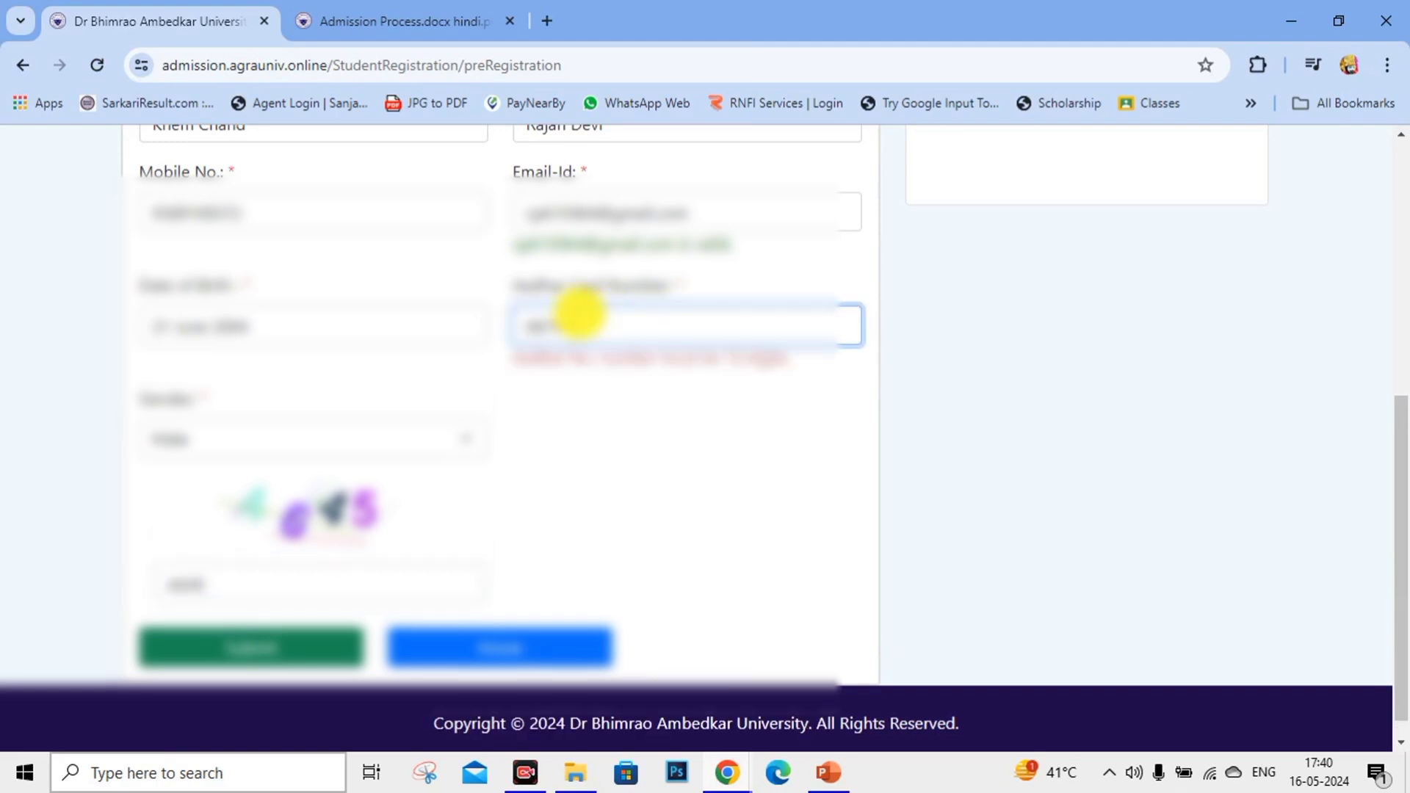
text(9068)
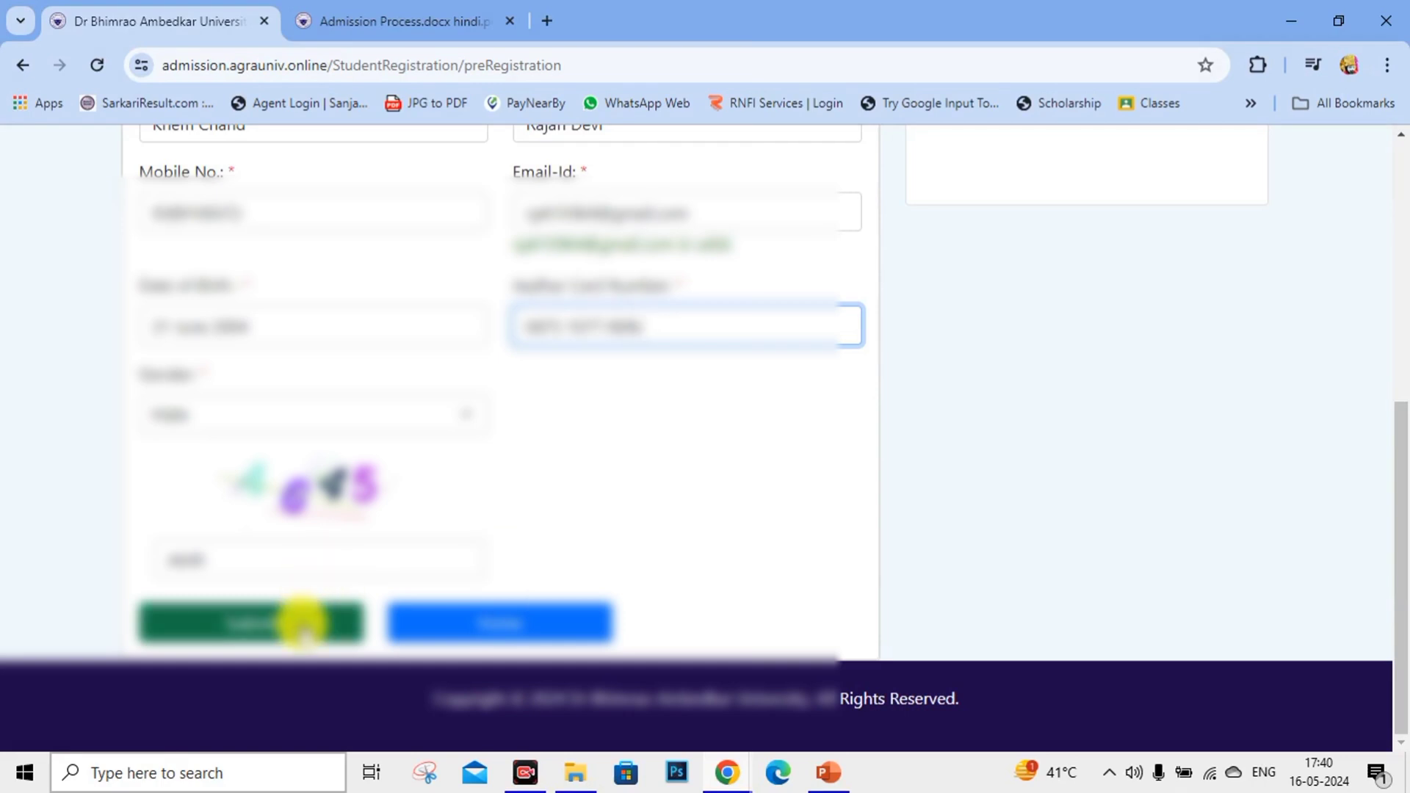
click(302, 621)
Replace the rejected captcha with 0830 and resubmit the registration form.
scroll(611, 358, down, 1)
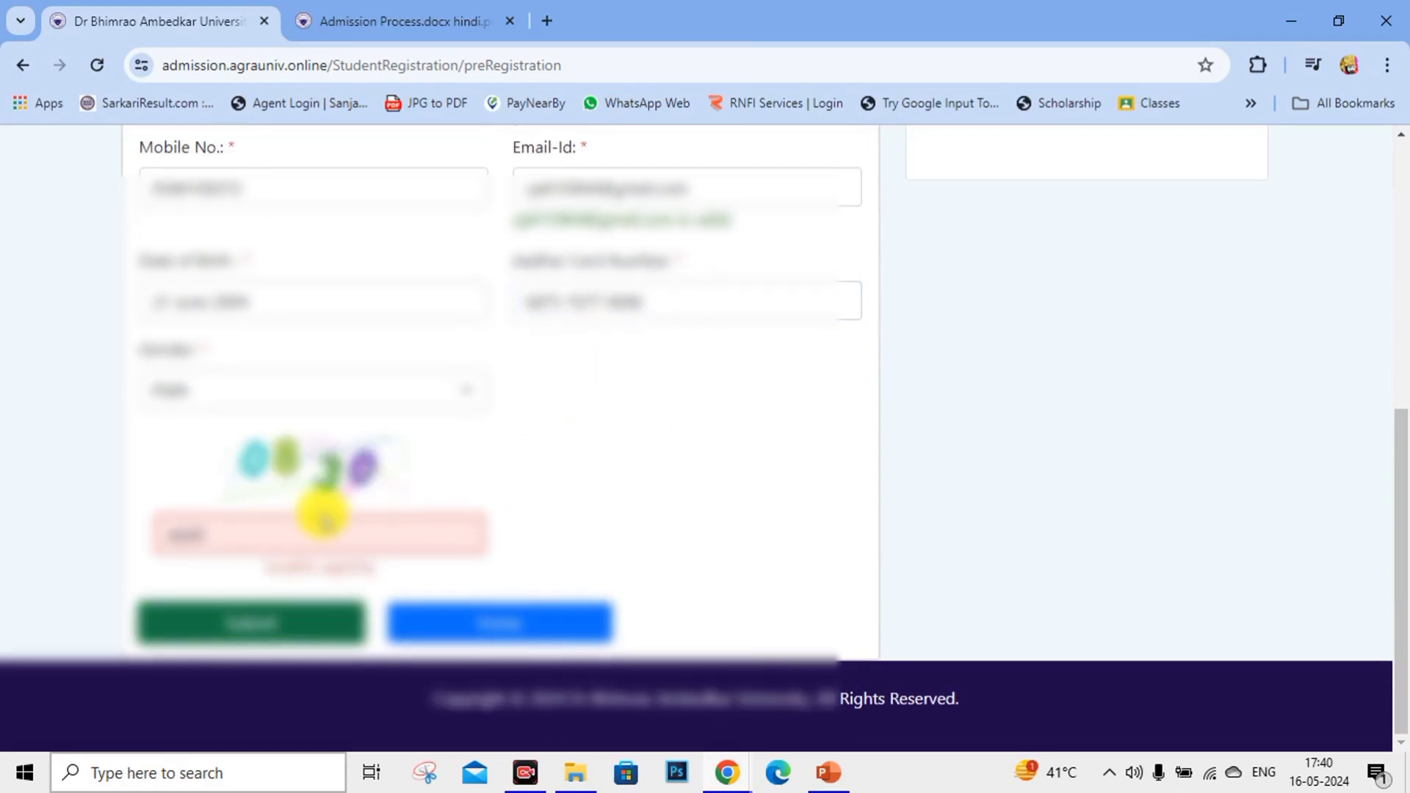
click(289, 527)
key(BackSpace)
key(BackSpace)
key(BackSpace)
key(BackSpace)
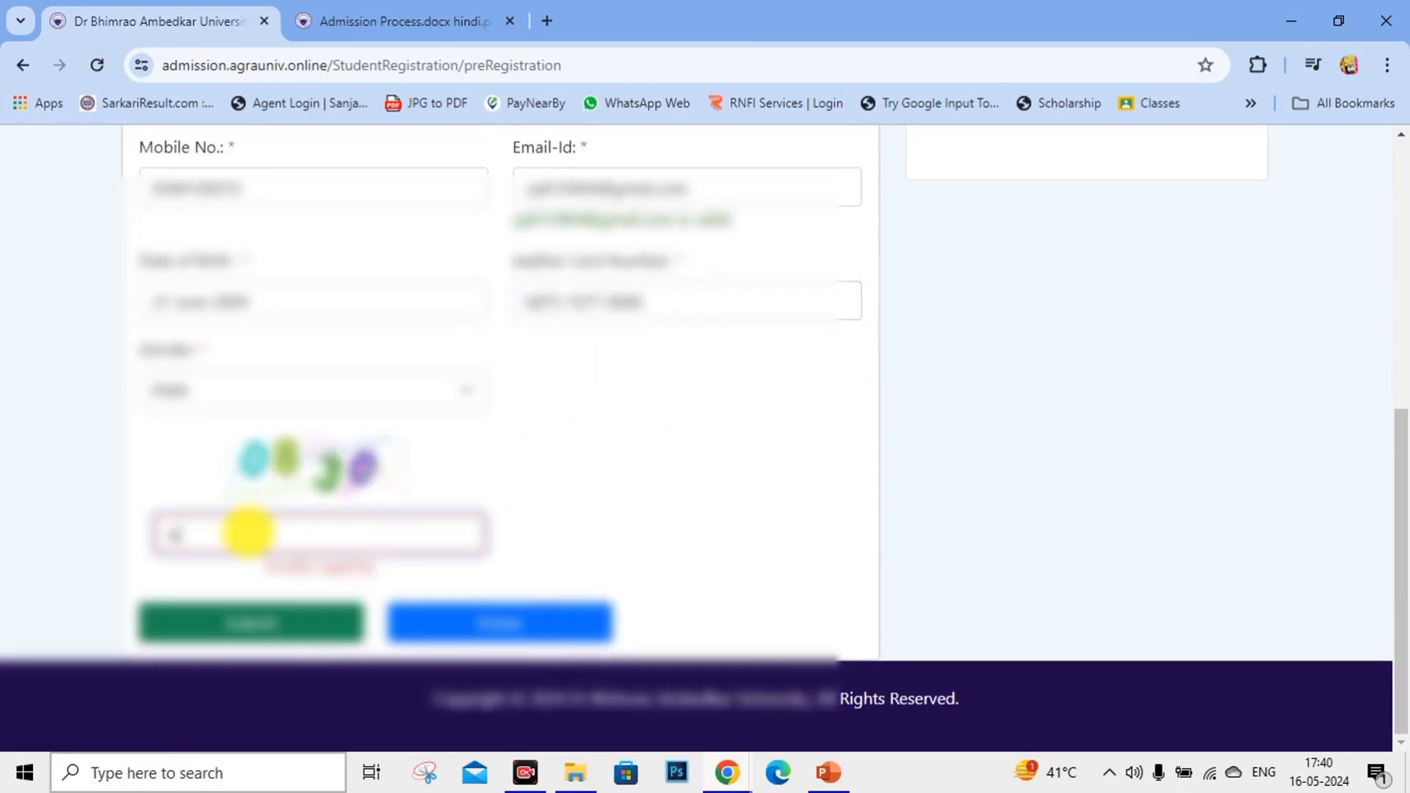
text(0830)
click(267, 623)
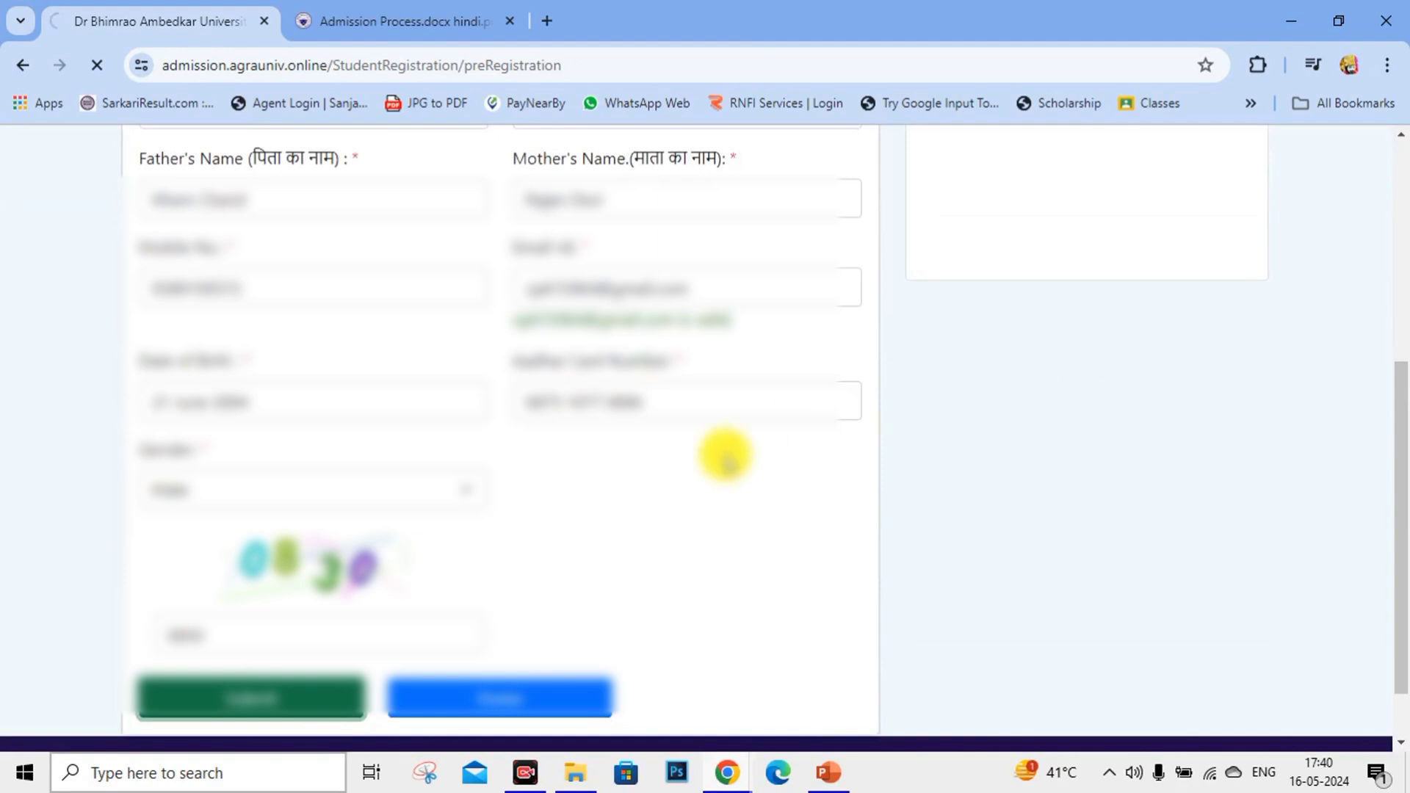
scroll(726, 456, down, 2)
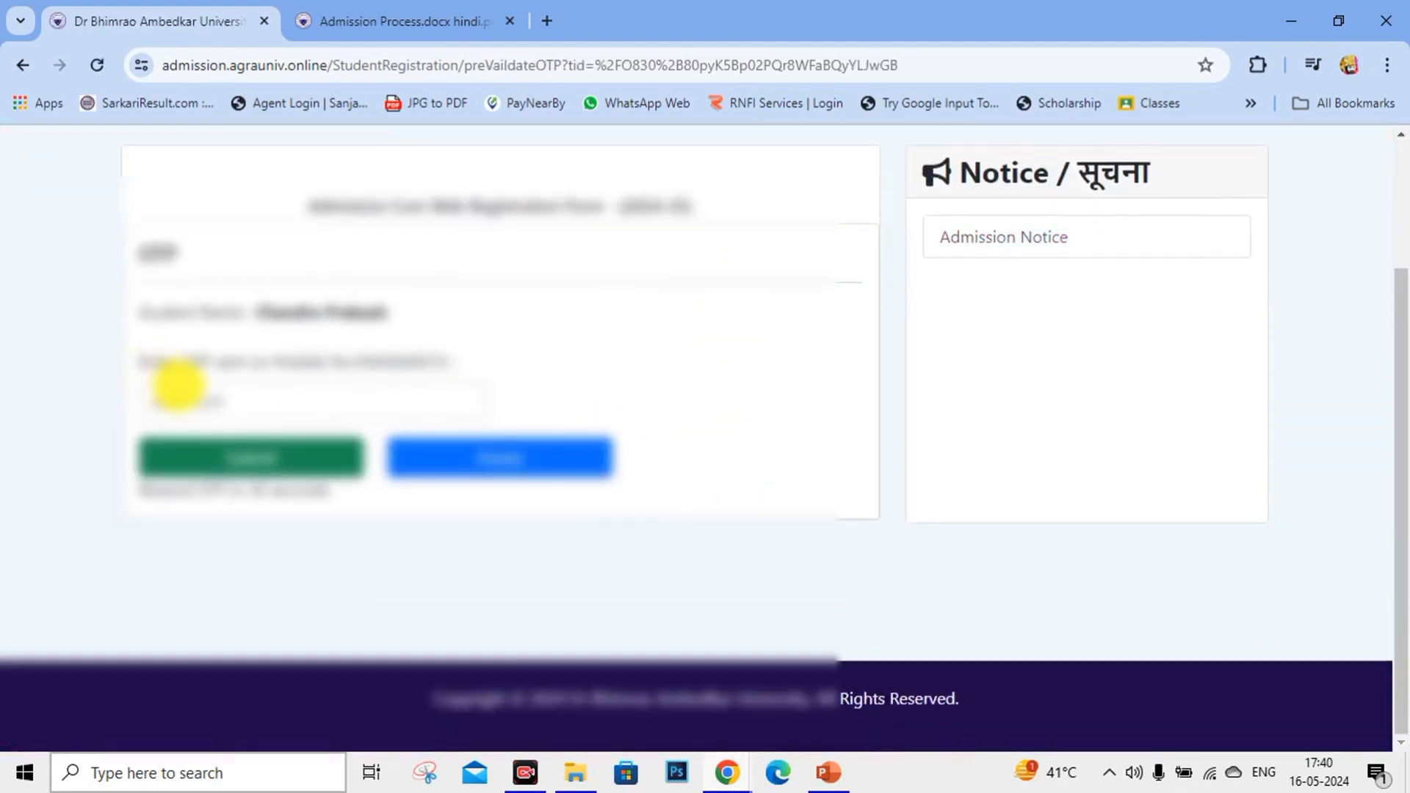
Enter the OTP received on the mobile and submit it for verification.
click(177, 400)
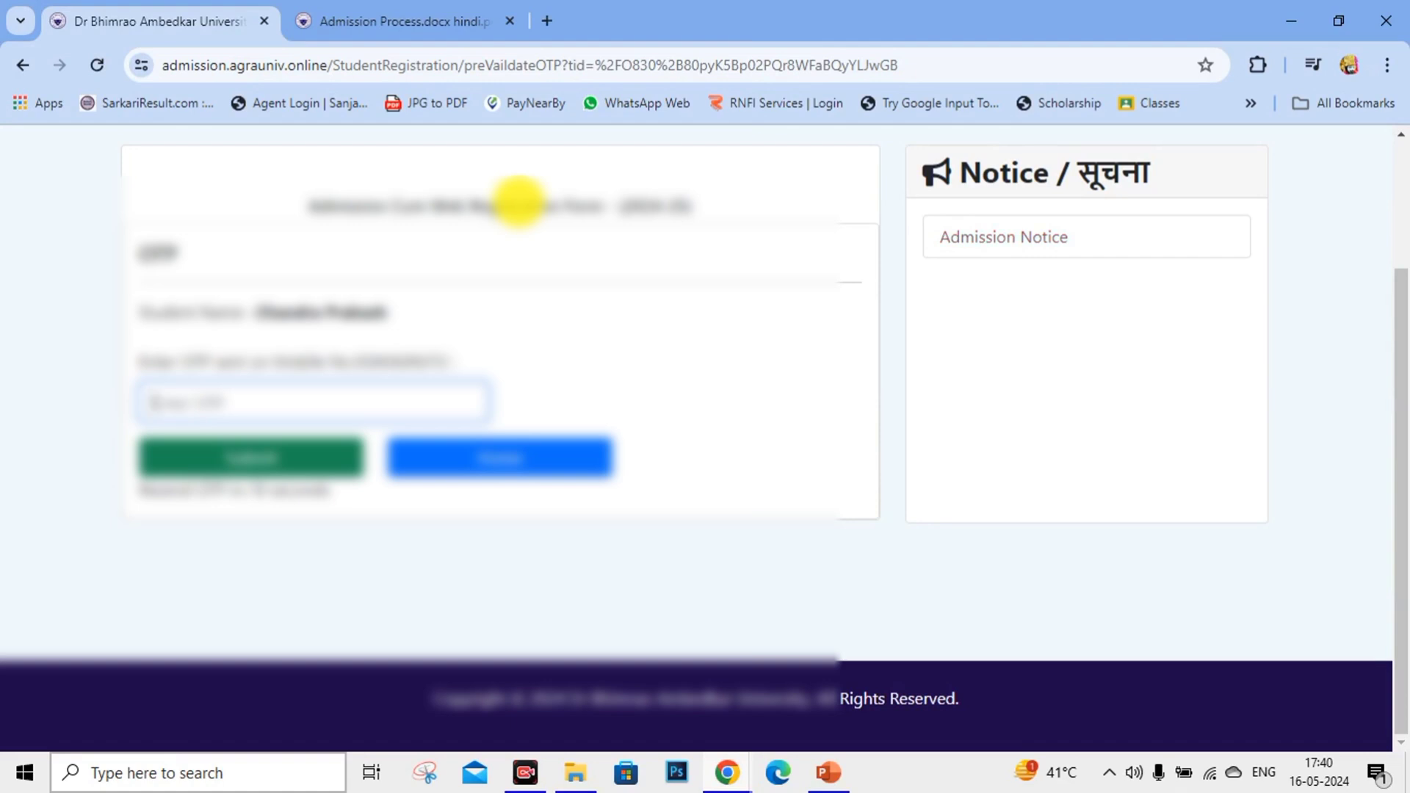
text(1234)
click(337, 454)
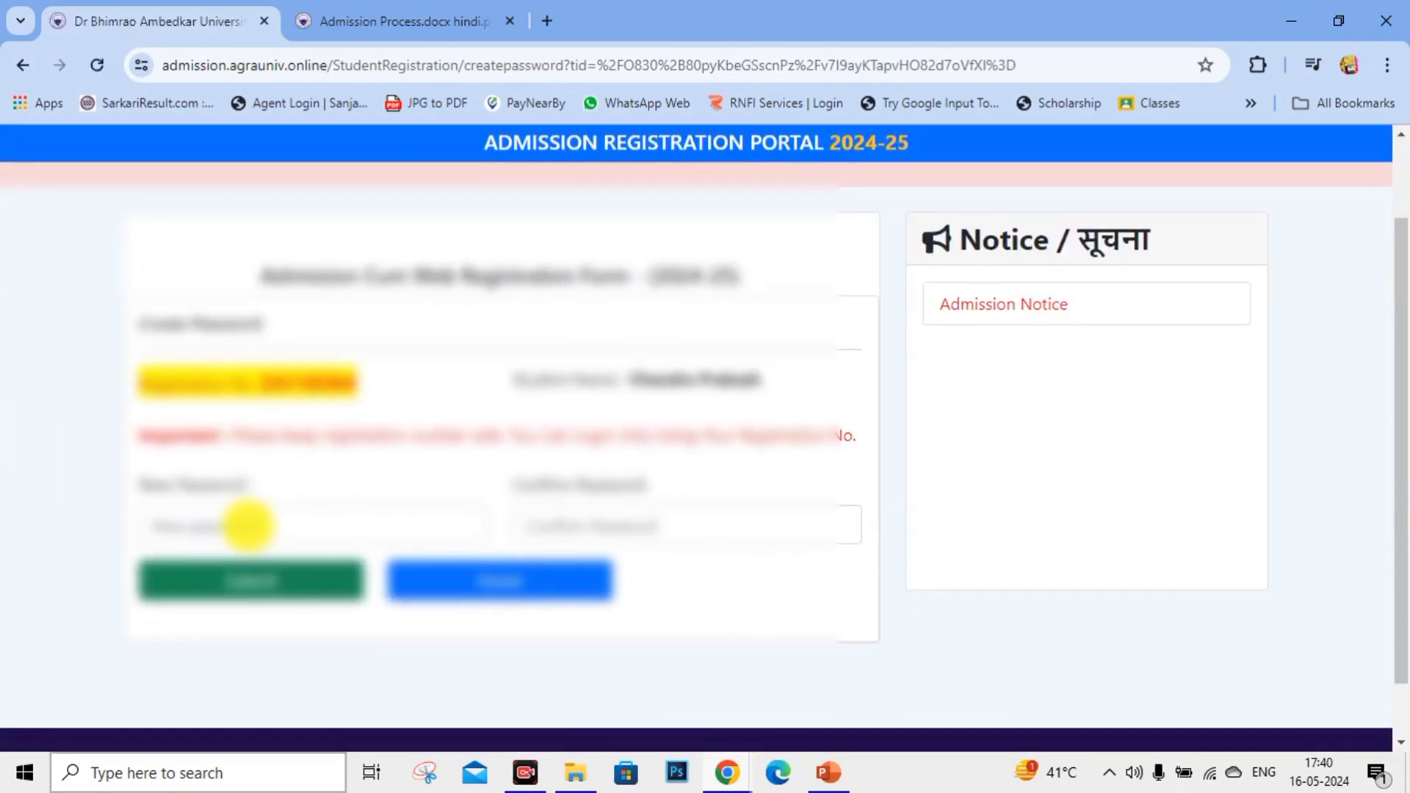
Type a seven-character new password and repeat it in Confirm Password.
click(248, 525)
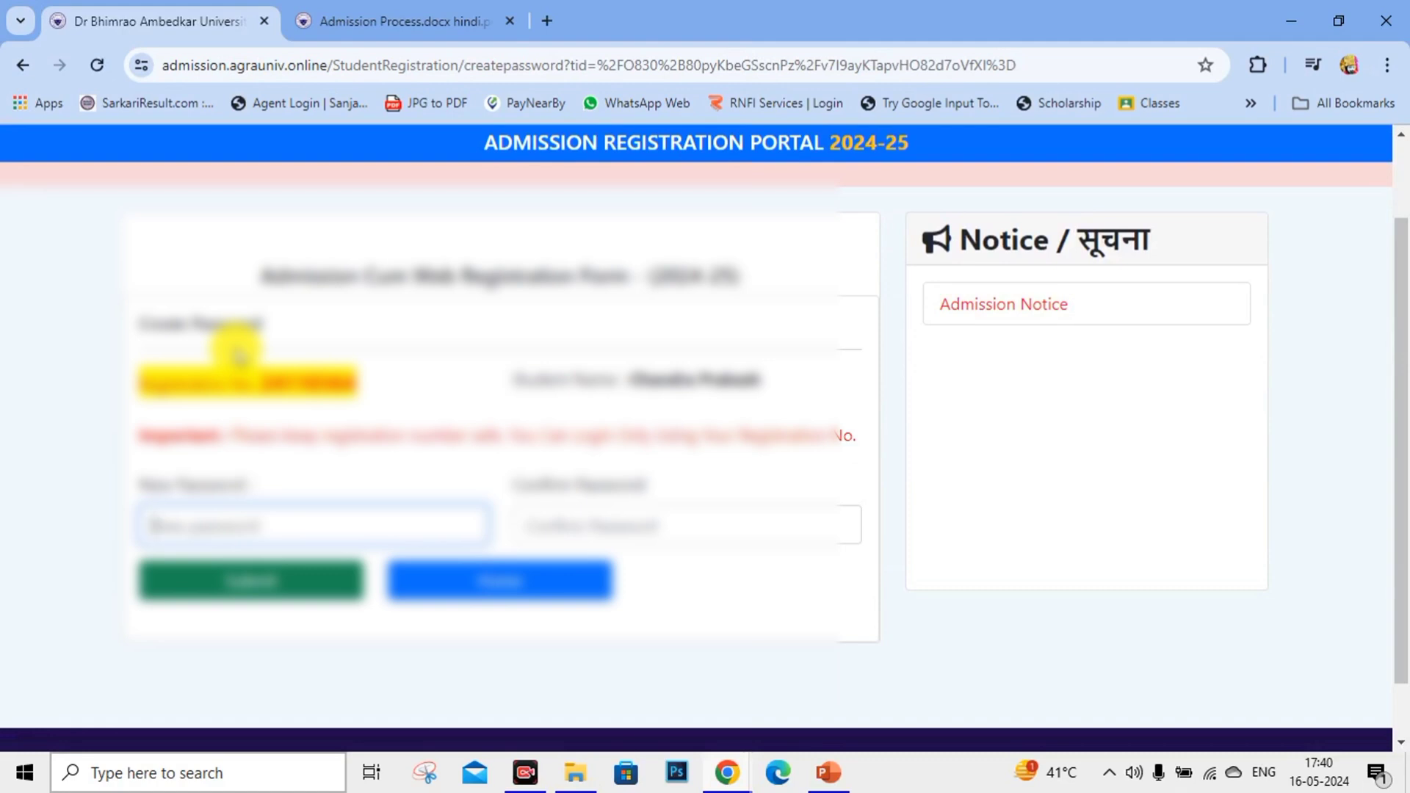
text(abc)
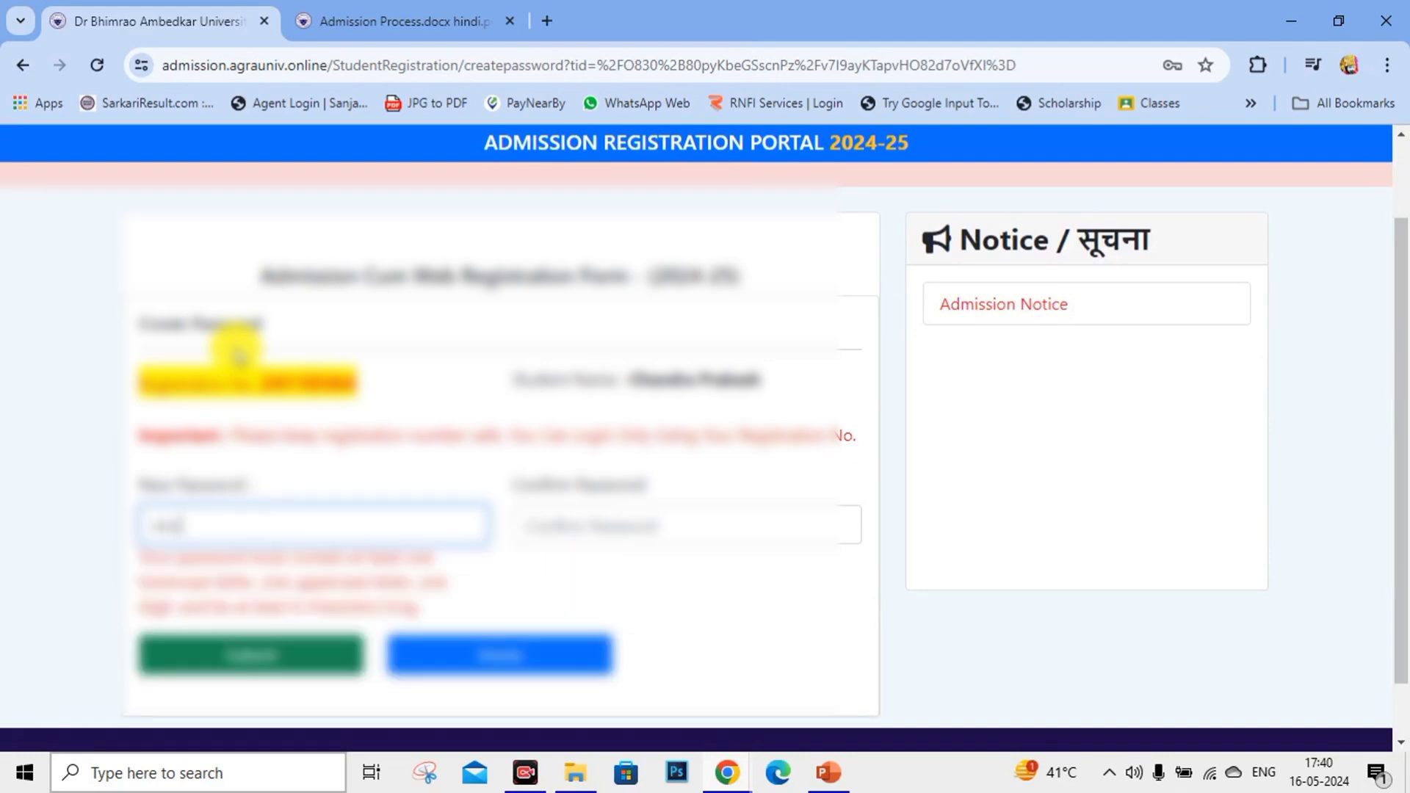
key(BackSpace)
key(BackSpace)
key(BackSpace)
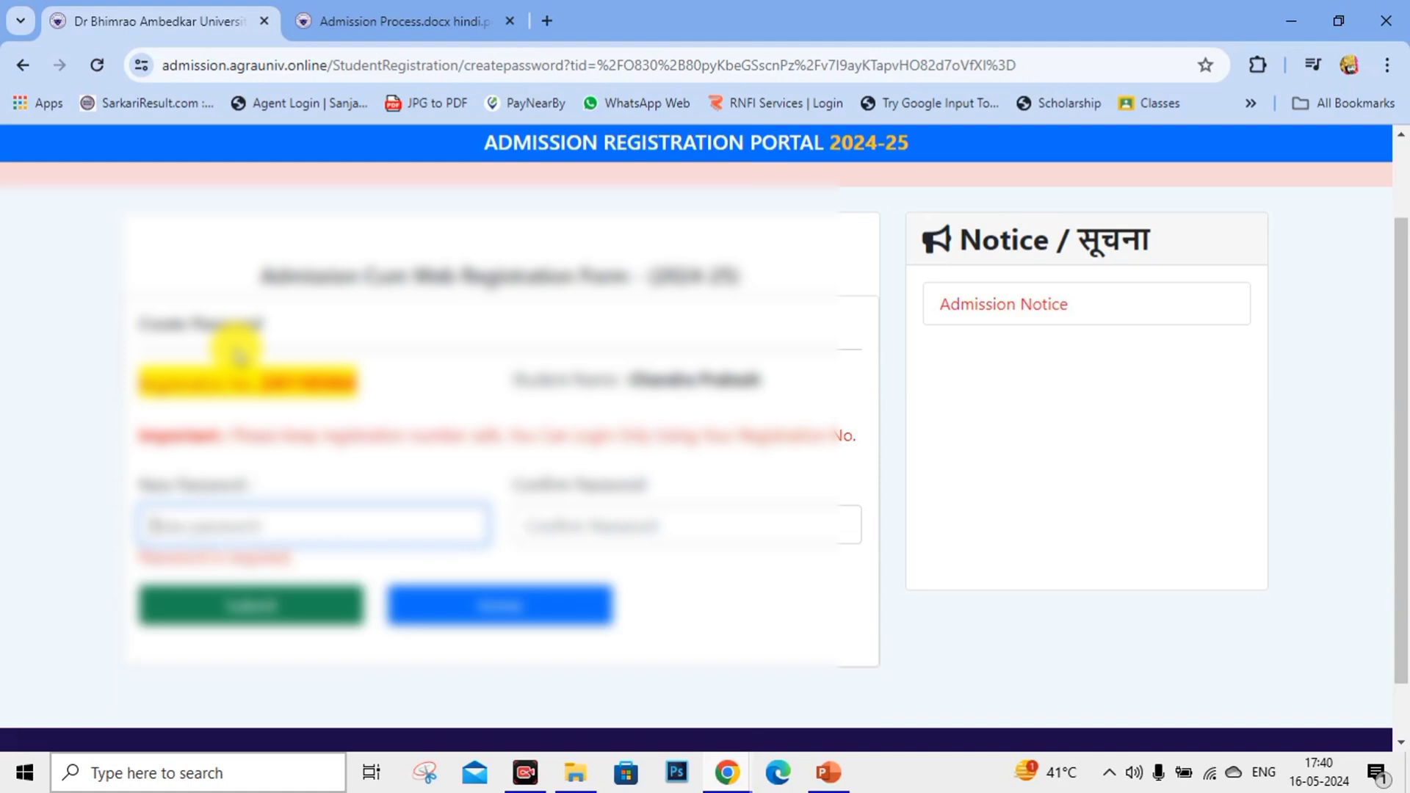
text(a)
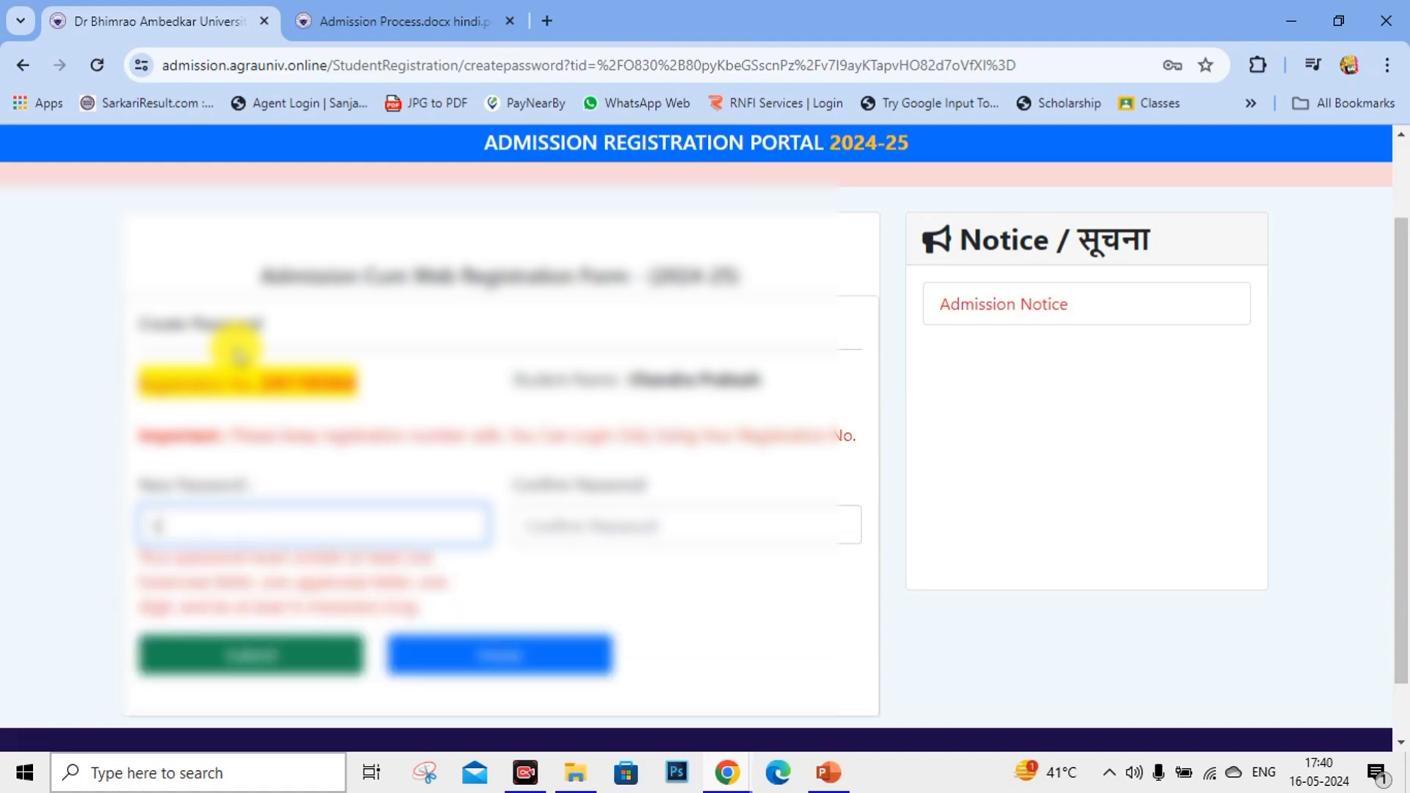
key(BackSpace)
text(a)
key(BackSpace)
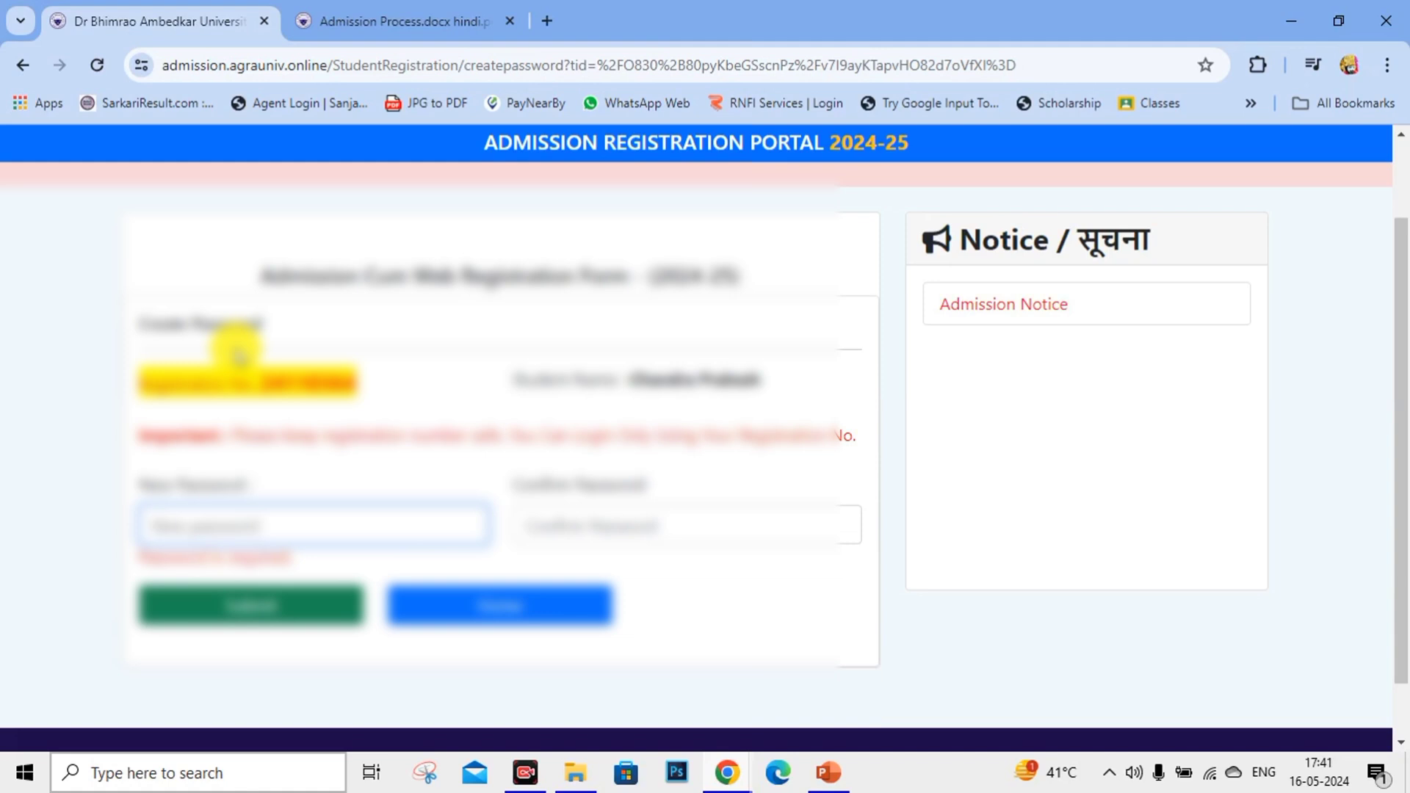
text(a)
key(BackSpace)
text(aa)
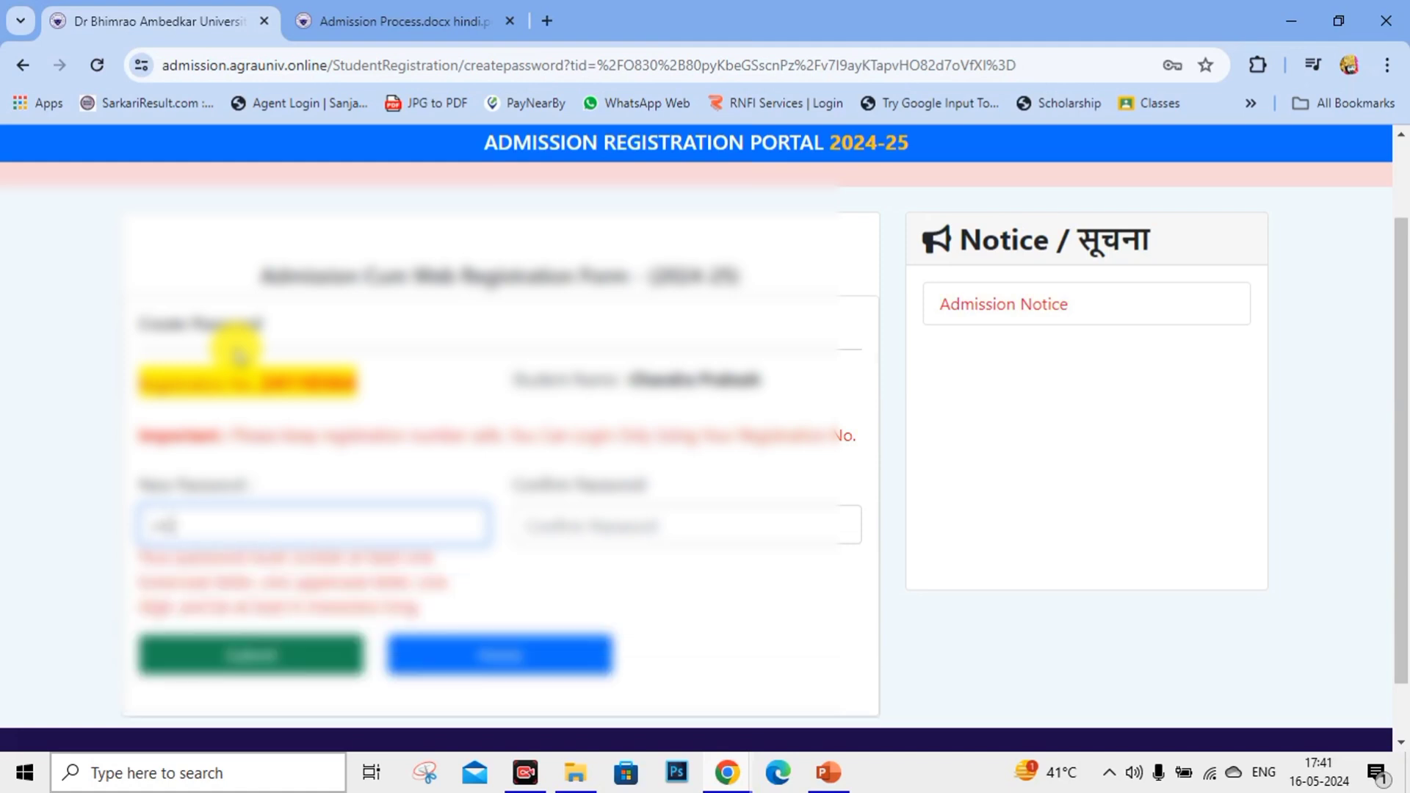
text(a)
key(BackSpace)
key(BackSpace)
text(aaaaaaa)
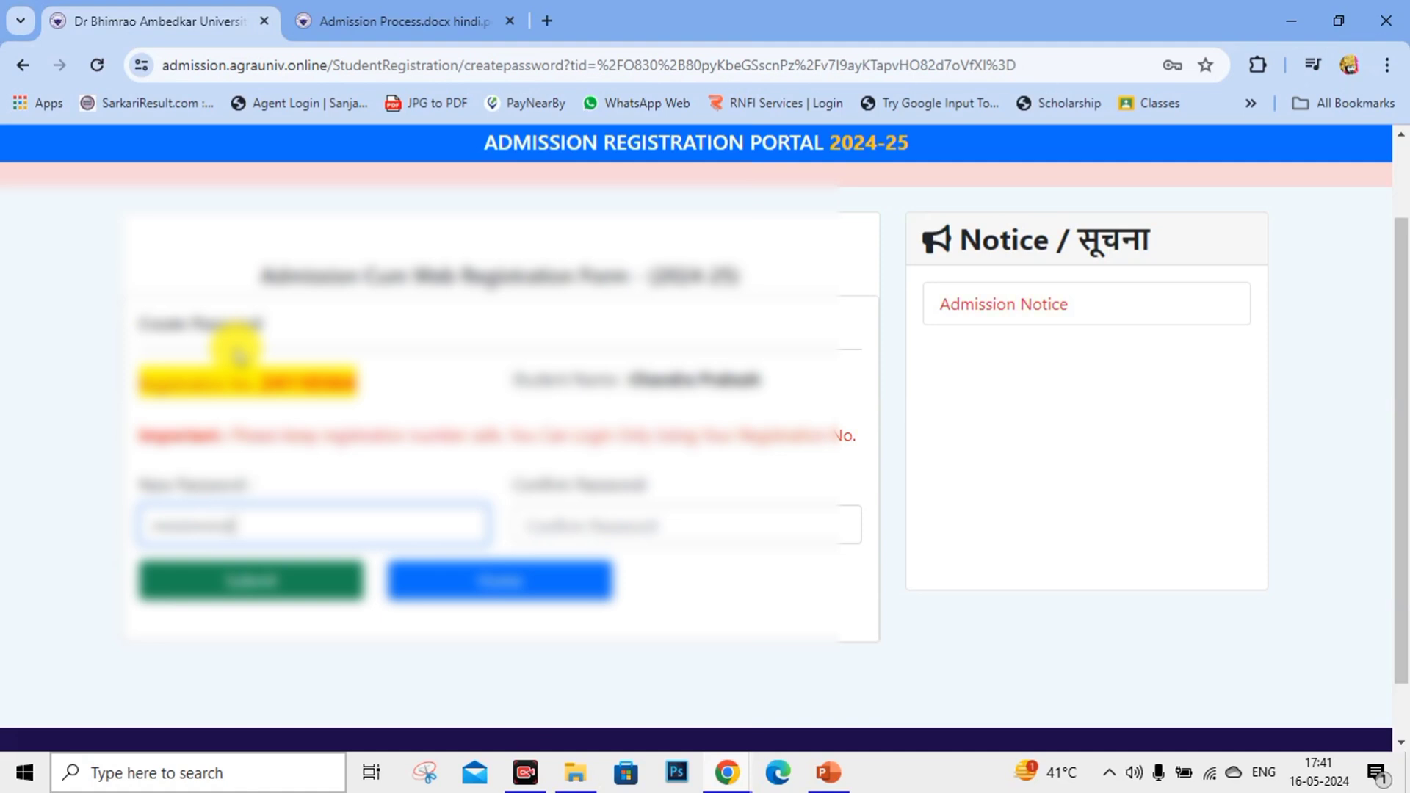
click(523, 514)
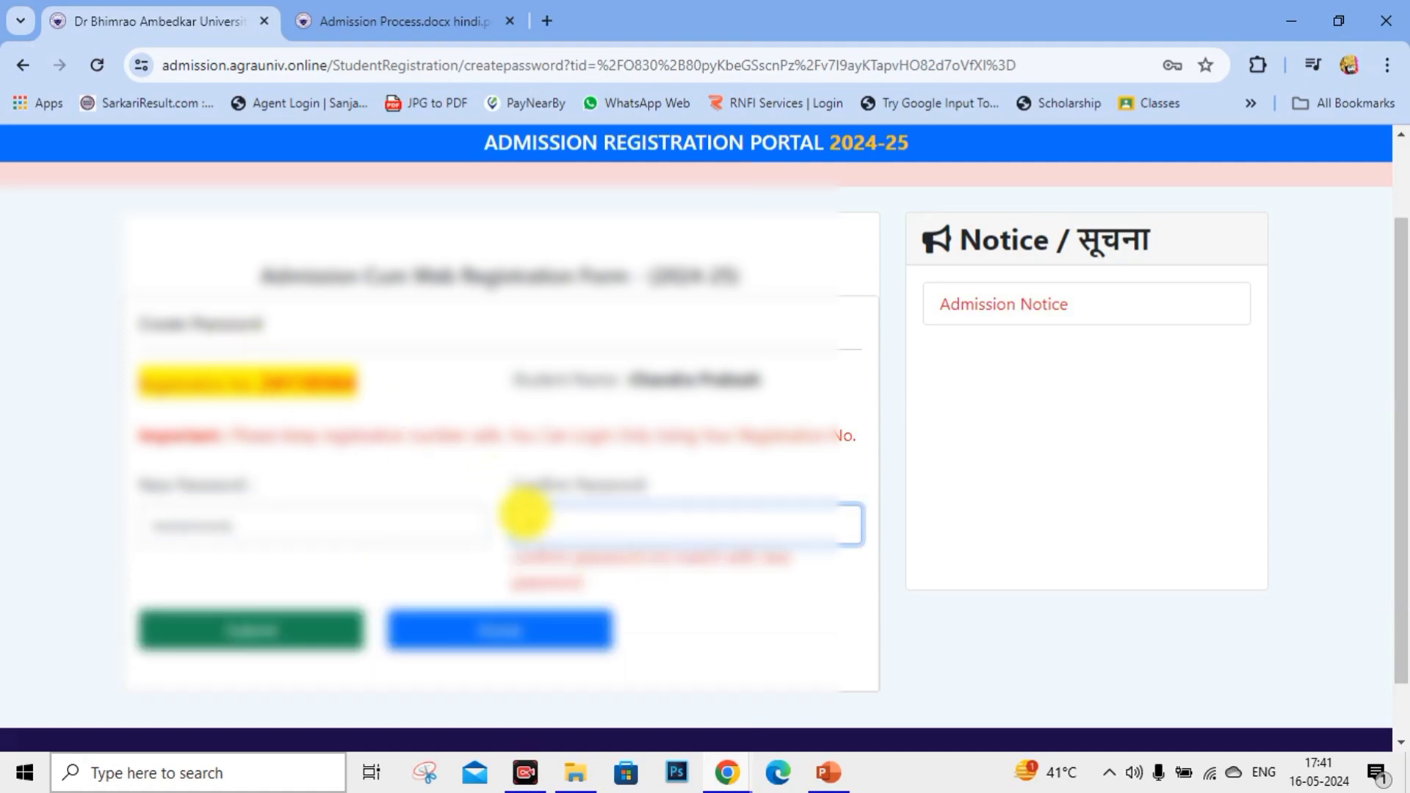
text(aaaaaaa)
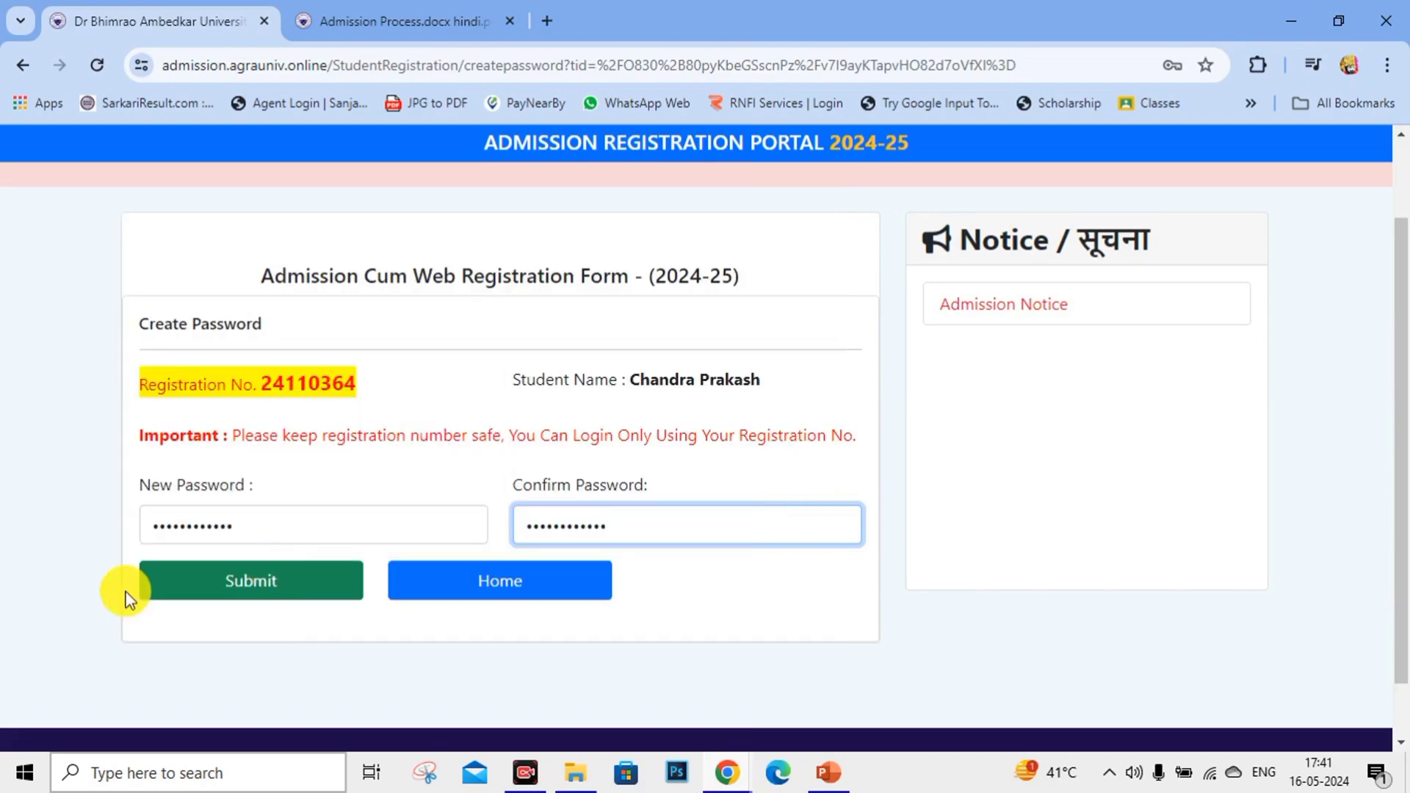
Save the password, then log in with the registration number, password and captcha 4954.
click(151, 586)
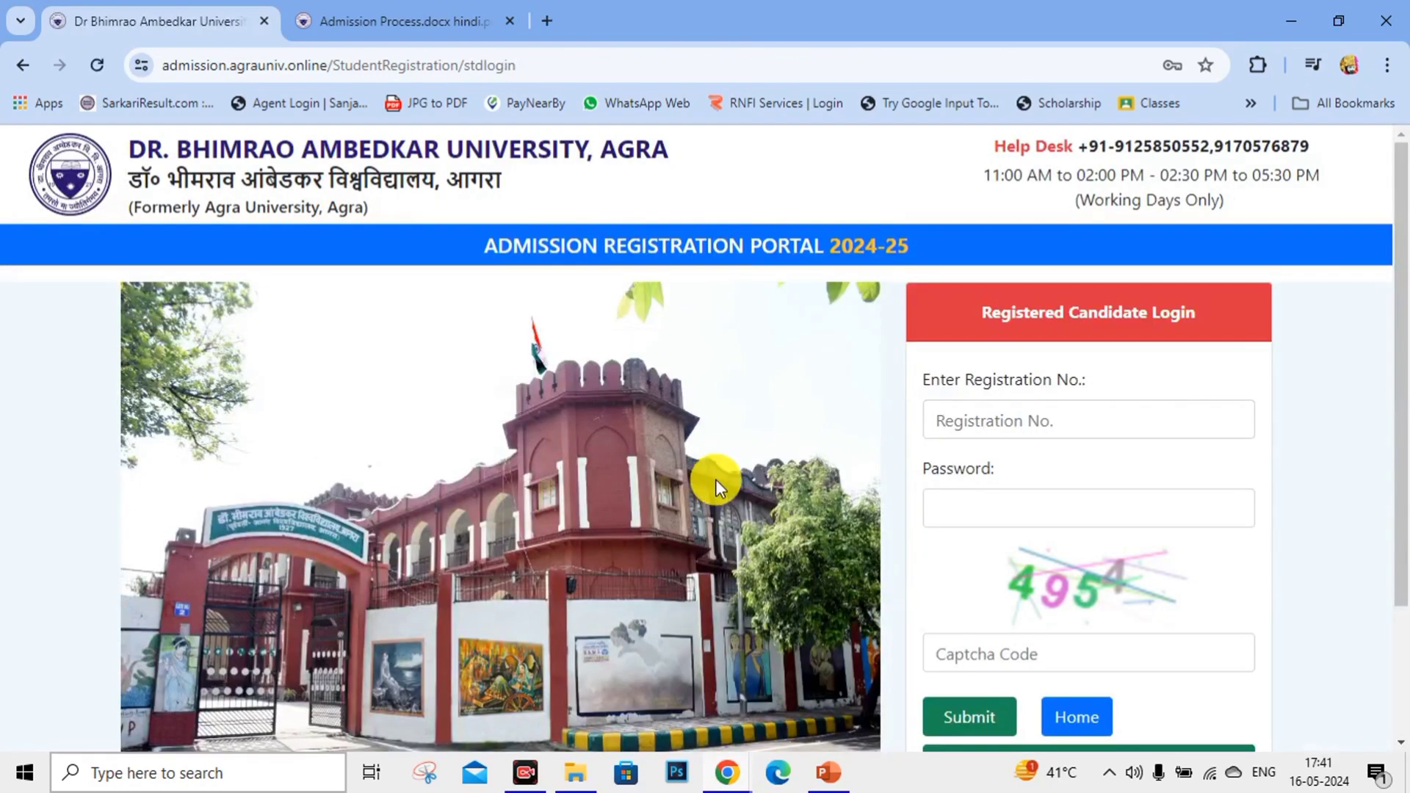
scroll(1070, 425, down, 2)
click(1052, 253)
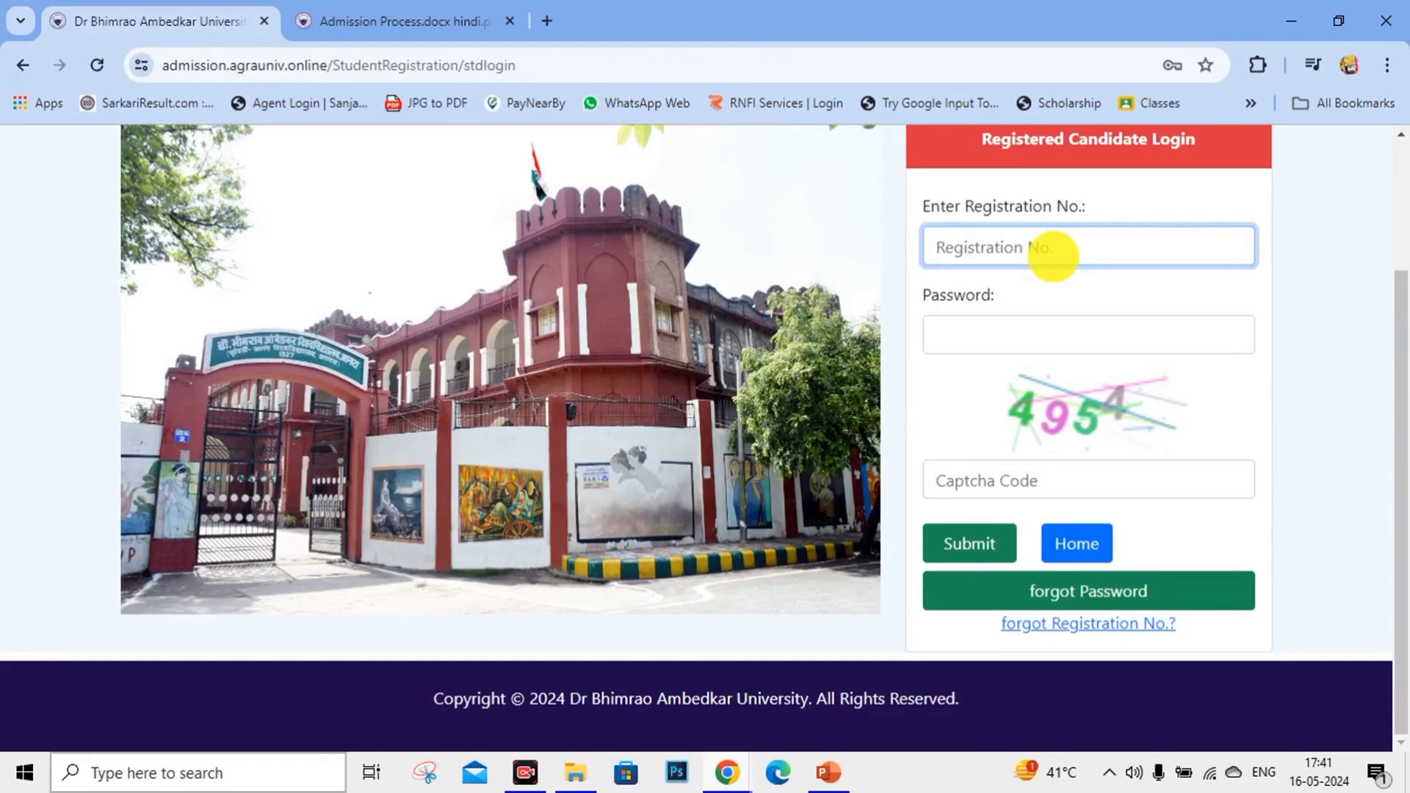
key(Tab)
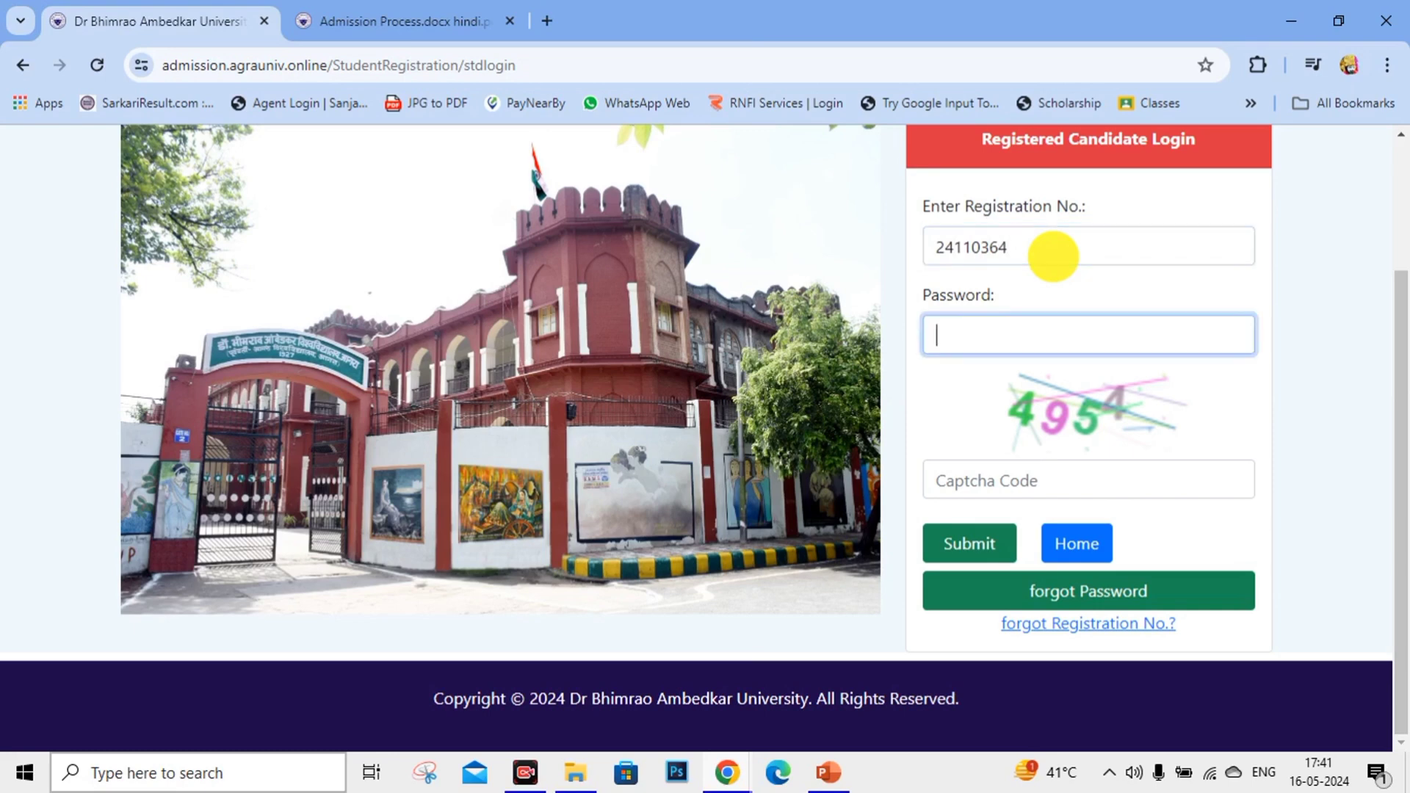
text(***)
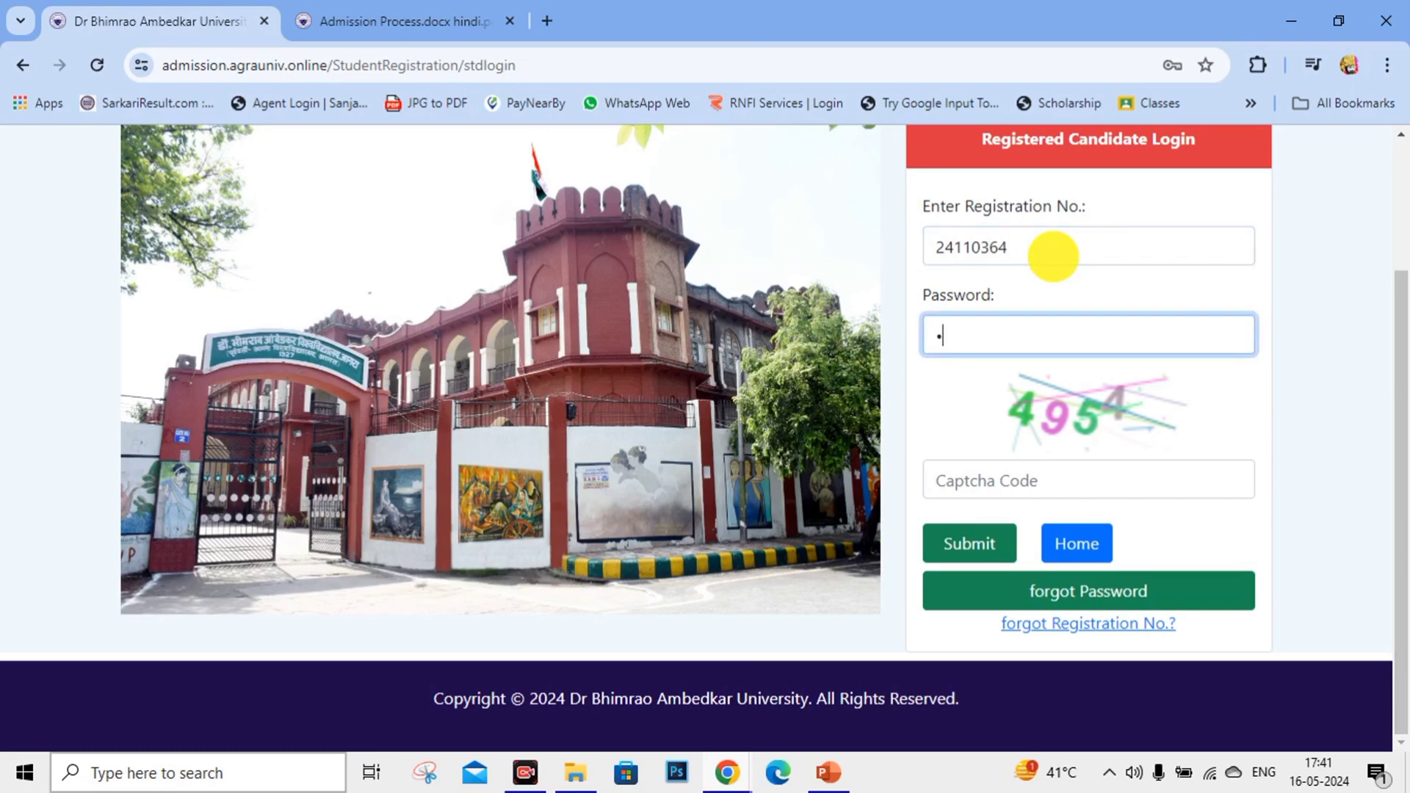
text(****)
click(1111, 481)
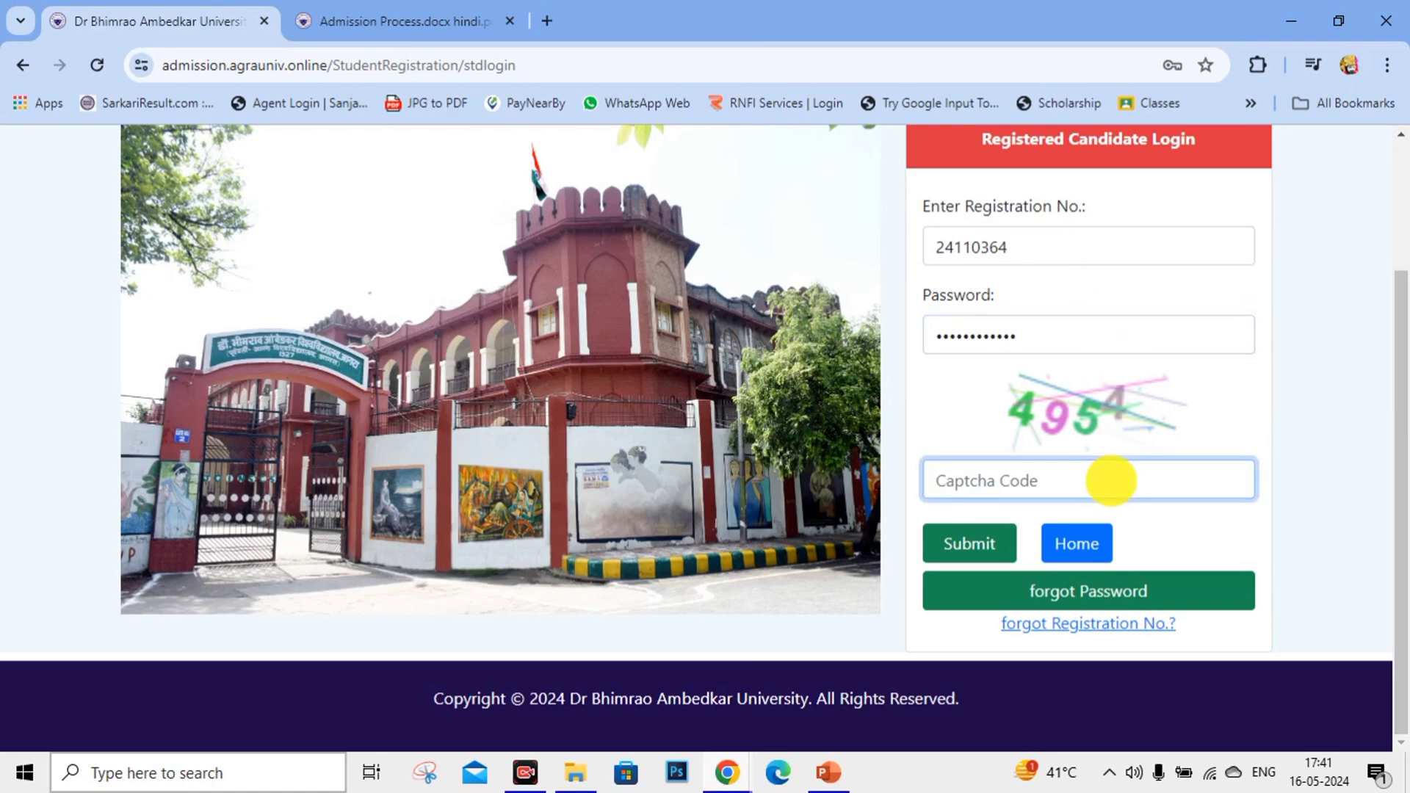
text(4954)
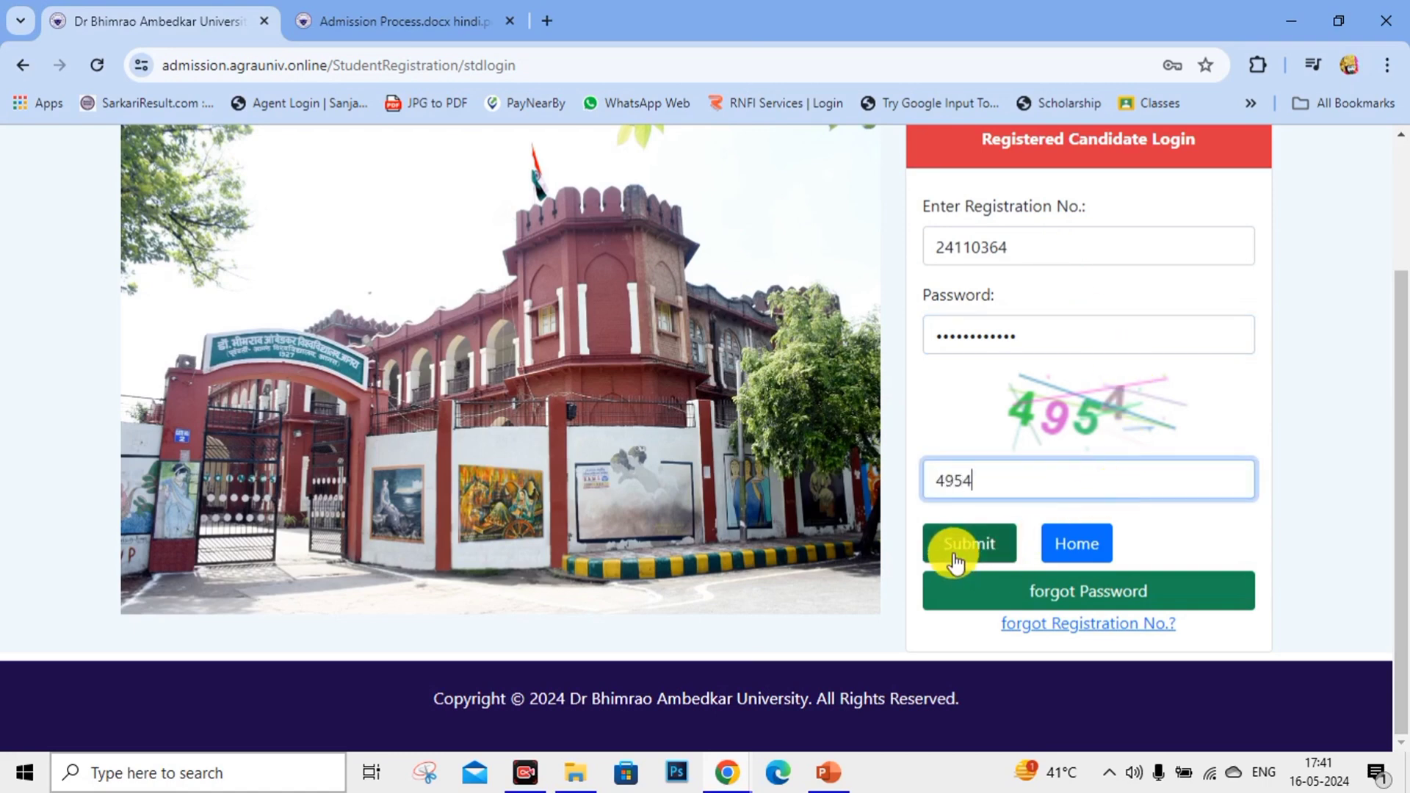
click(954, 560)
scroll(470, 396, down, 4)
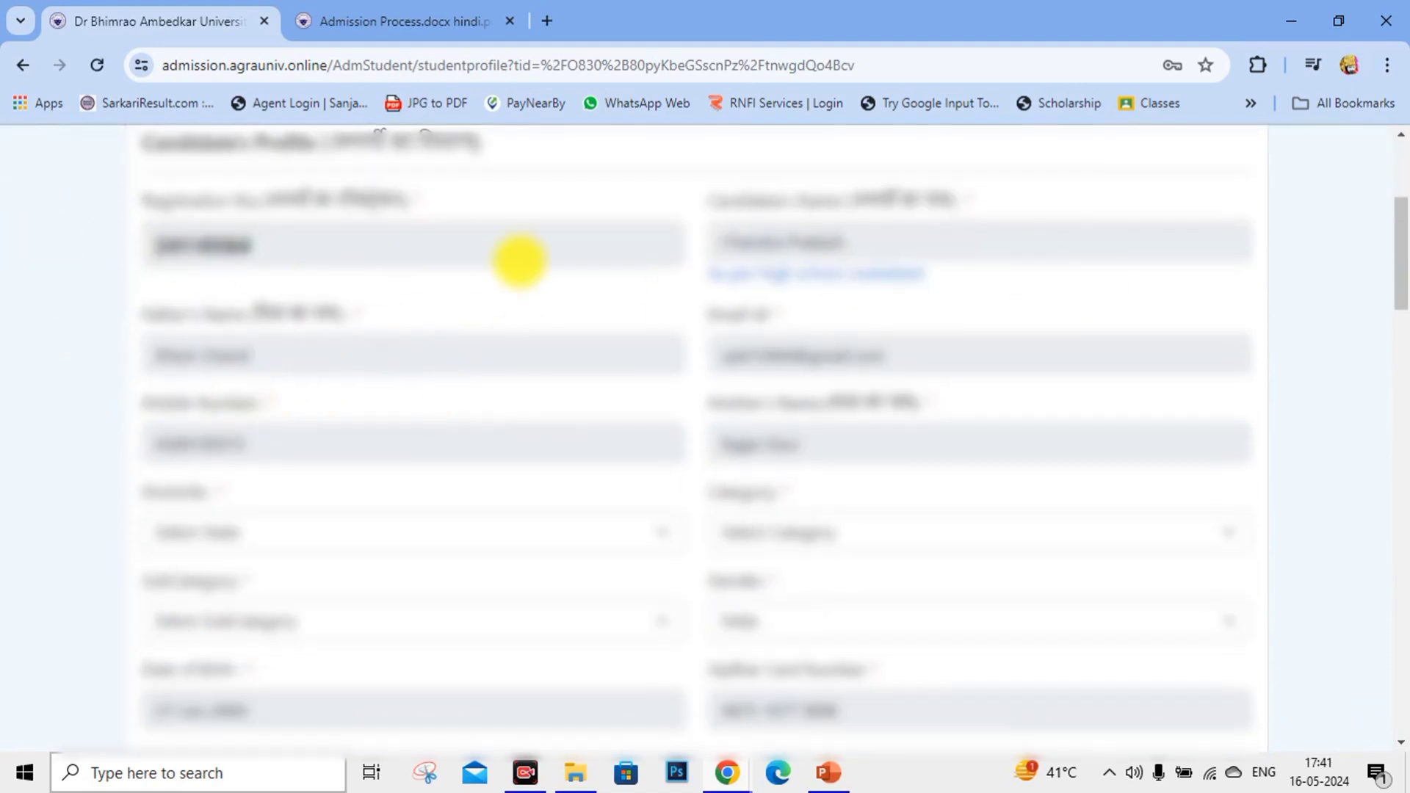
Set domicile to Uttar Pradesh and choose the candidate's category and sub category.
scroll(919, 368, down, 3)
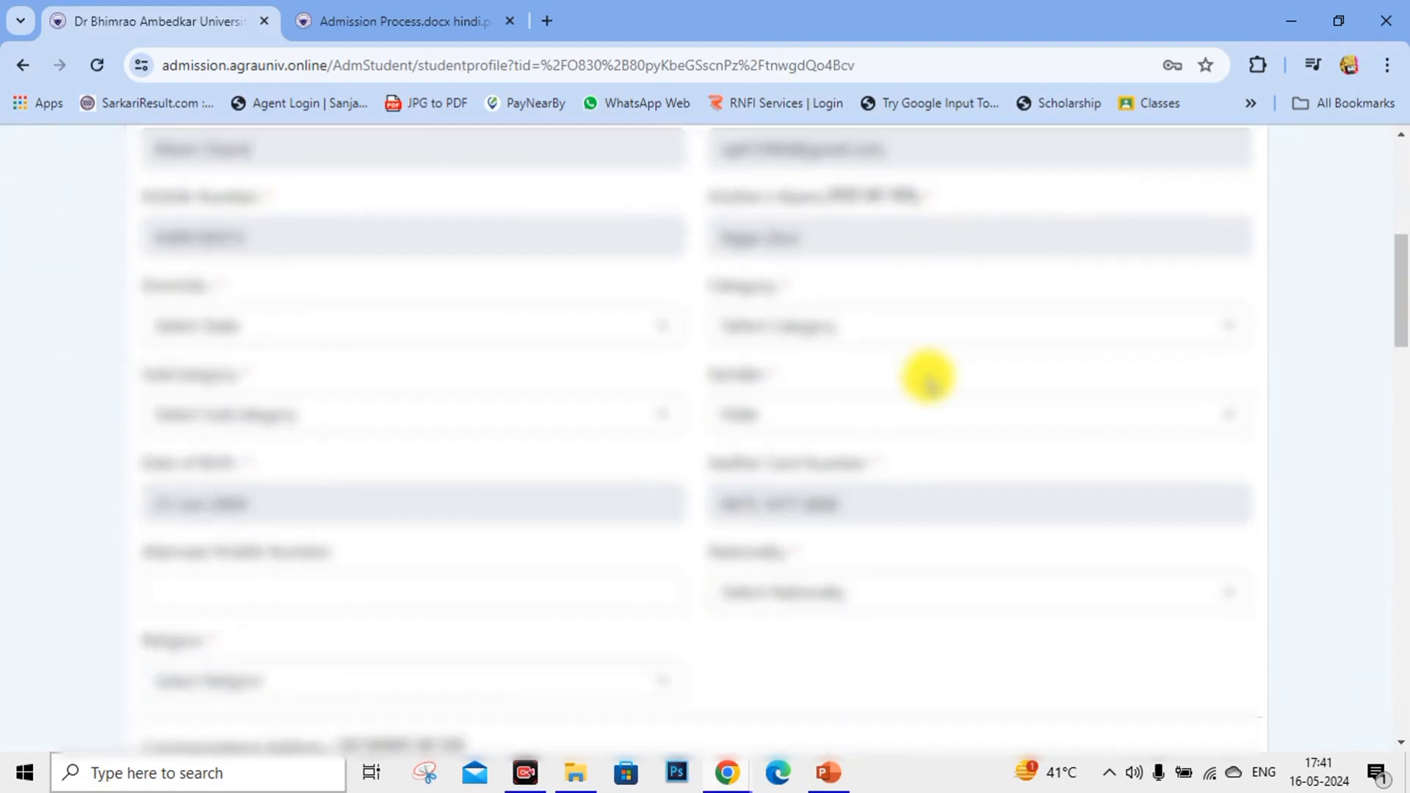
scroll(929, 378, down, 1)
click(359, 213)
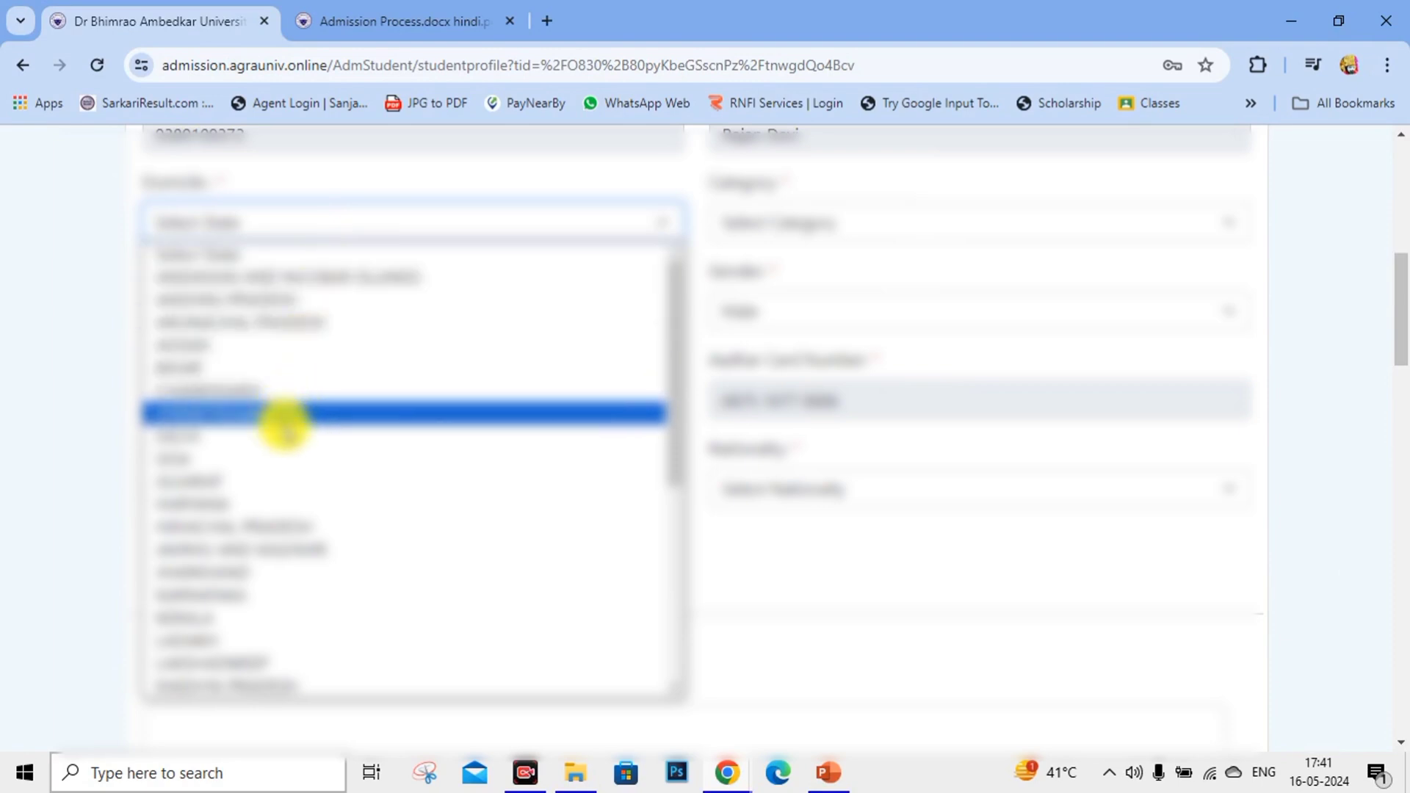
scroll(233, 617, down, 6)
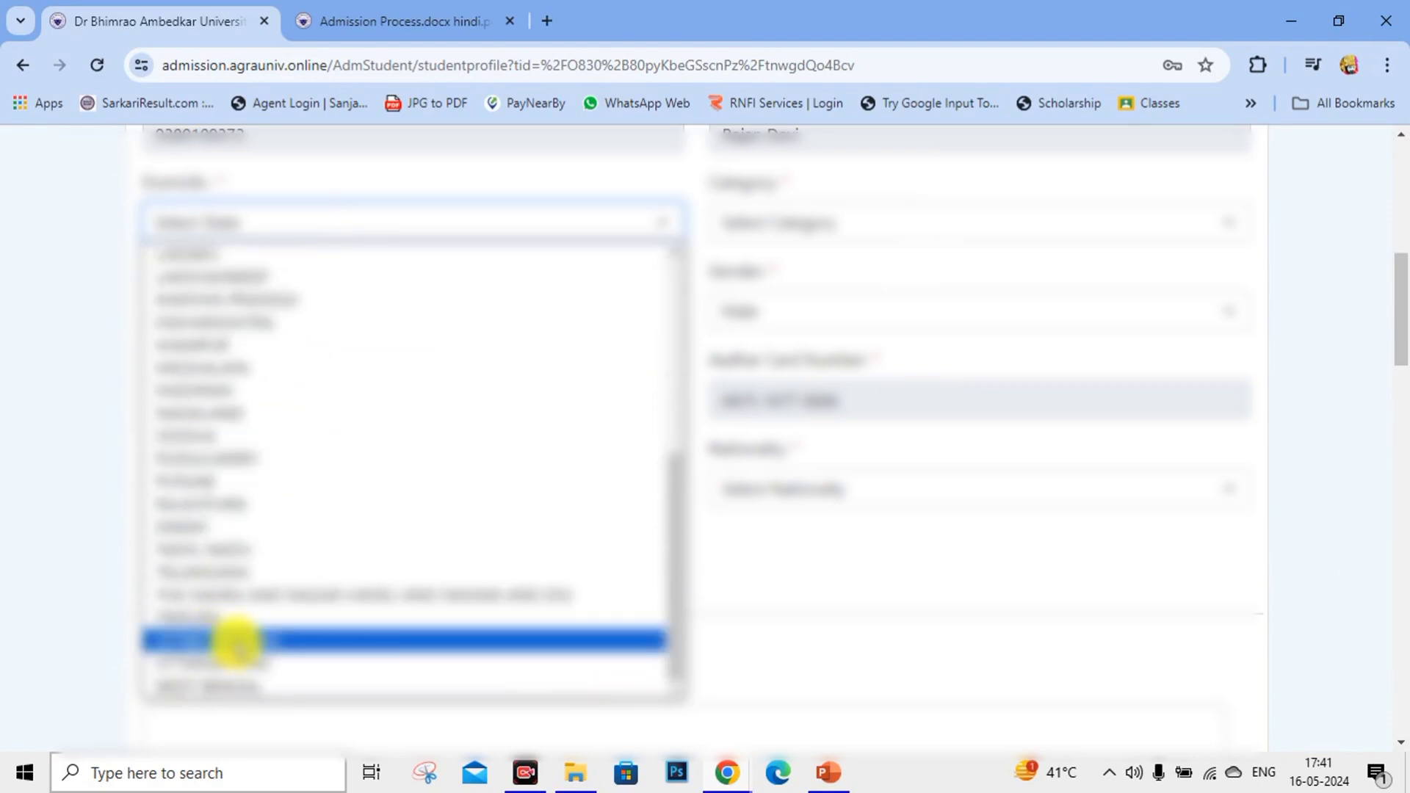
click(237, 640)
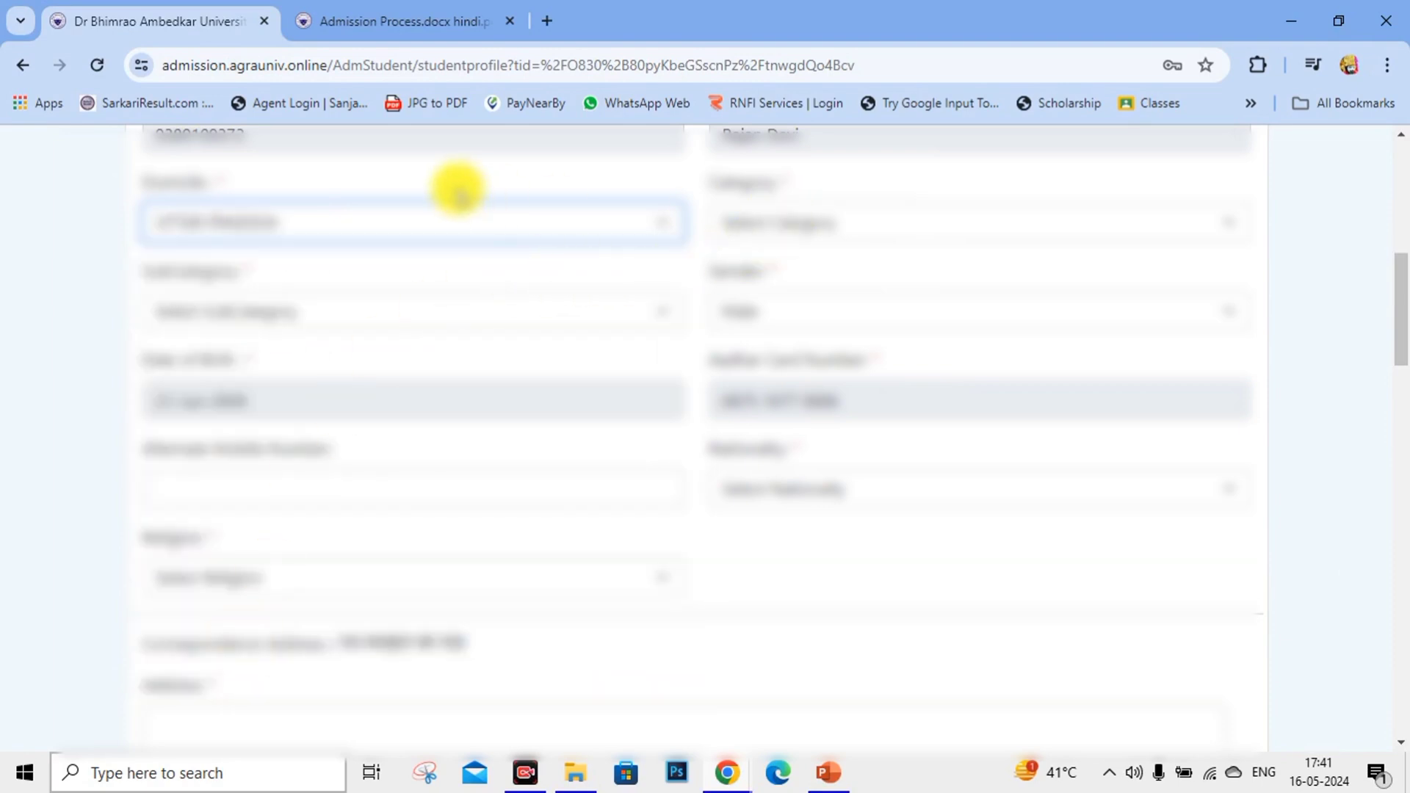
drag(120, 183, 314, 179)
click(317, 184)
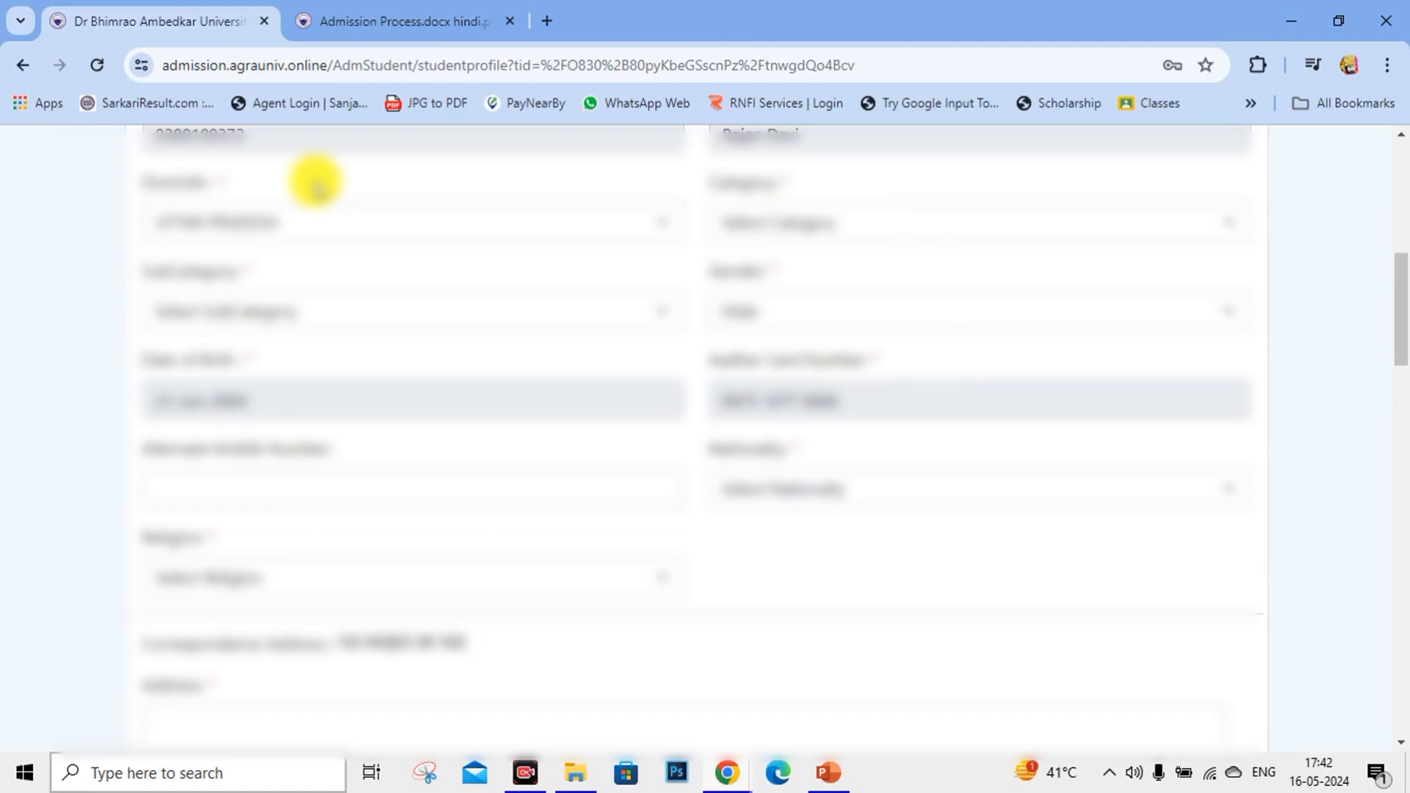
drag(316, 181, 778, 201)
click(779, 220)
click(778, 278)
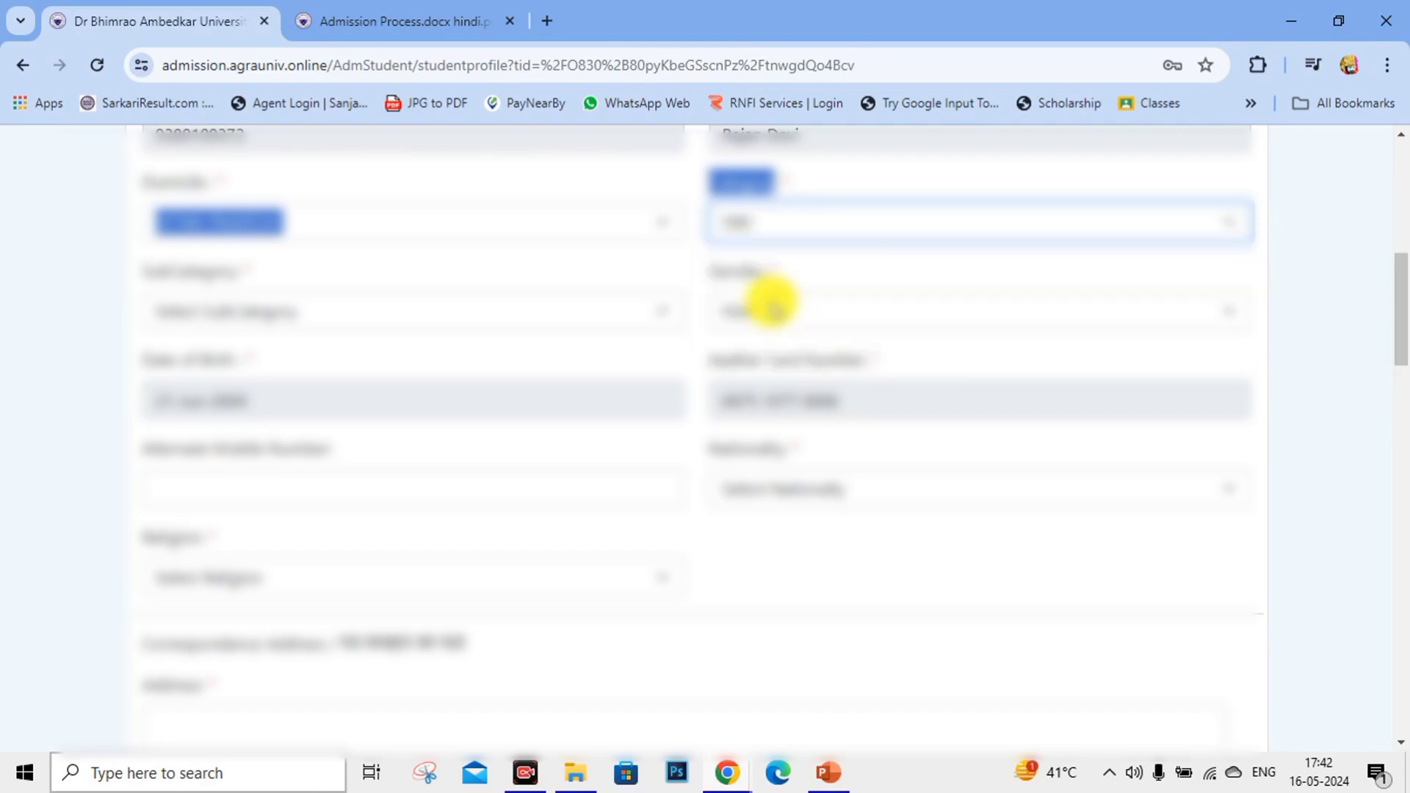
click(667, 183)
click(288, 323)
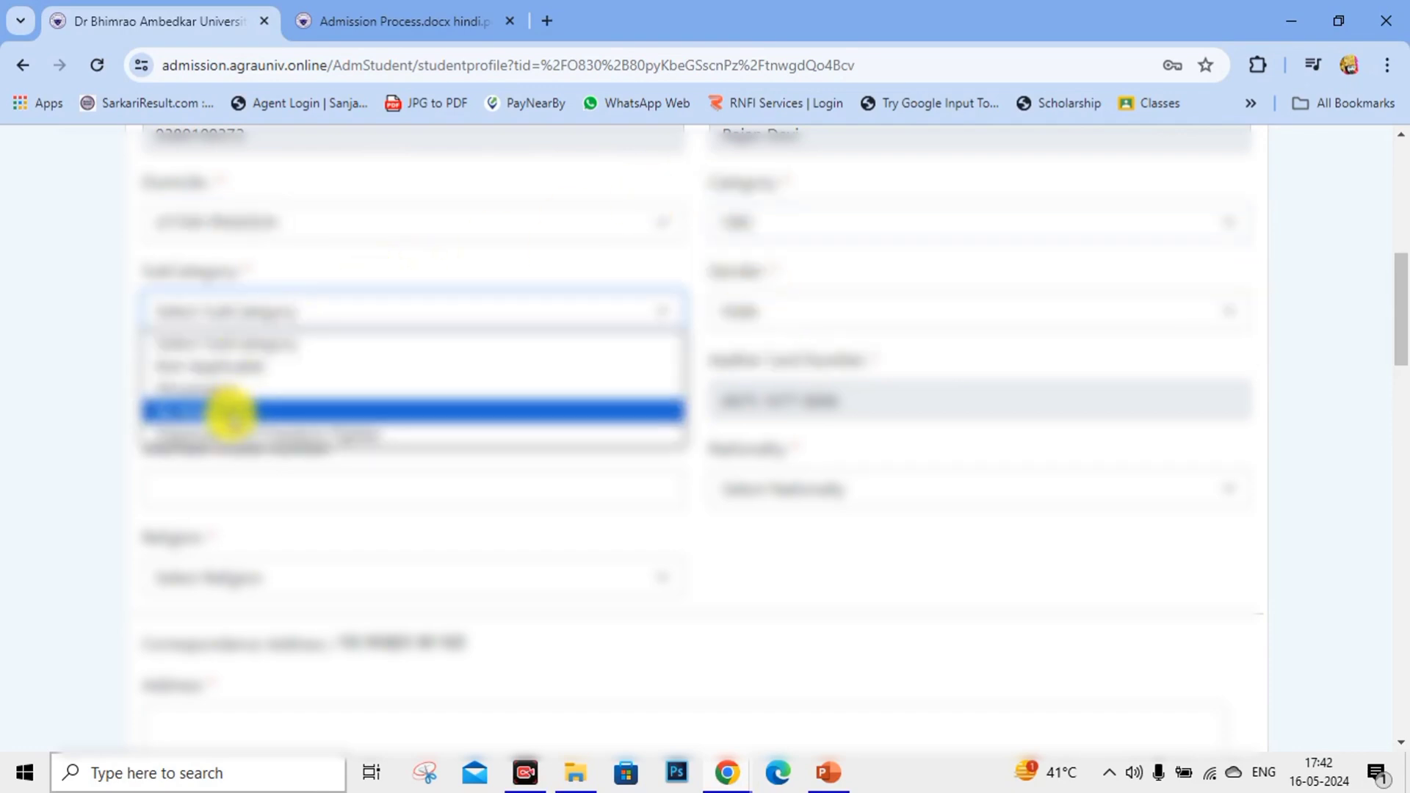
click(277, 367)
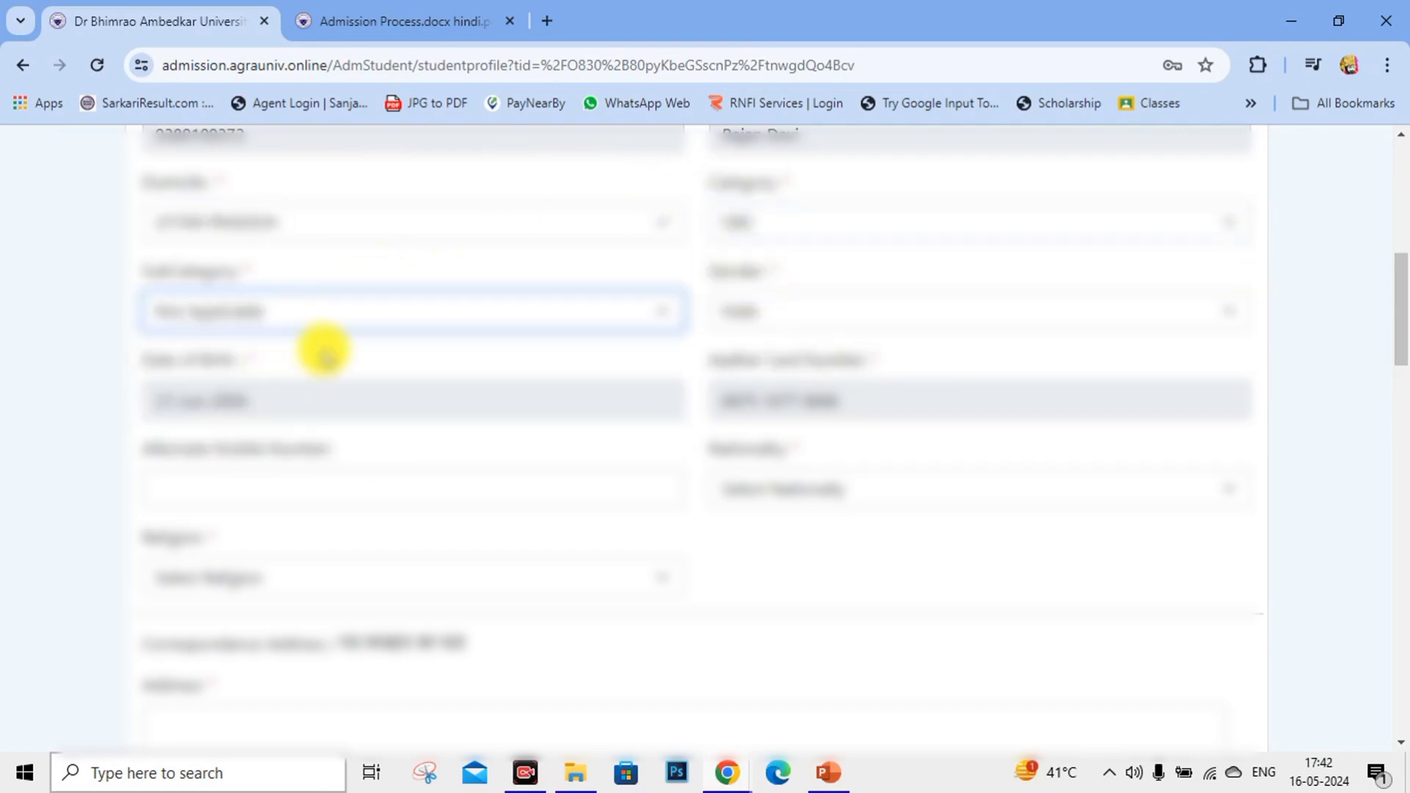
scroll(323, 346, down, 1)
scroll(406, 342, down, 1)
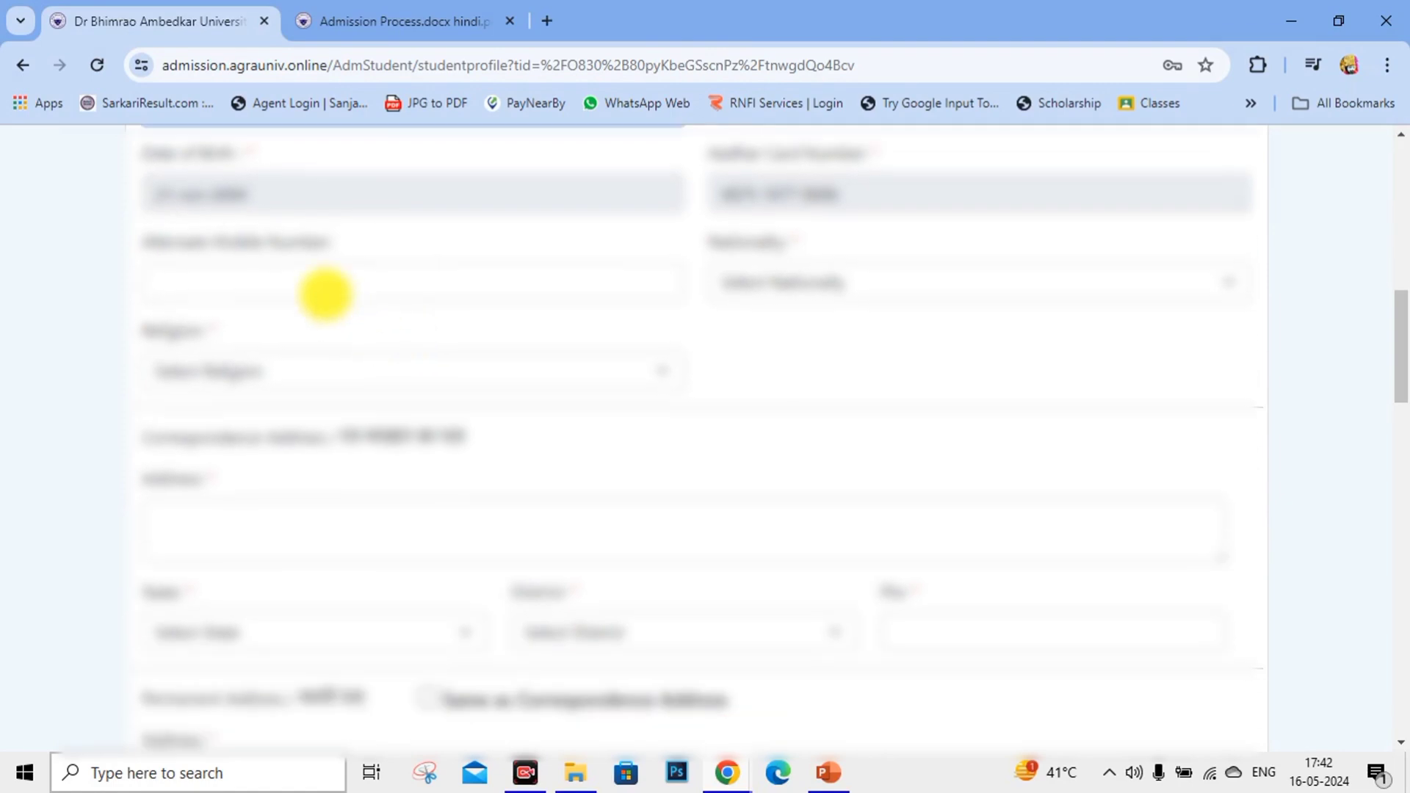
Set nationality to Indian and religion to Hindu.
click(324, 293)
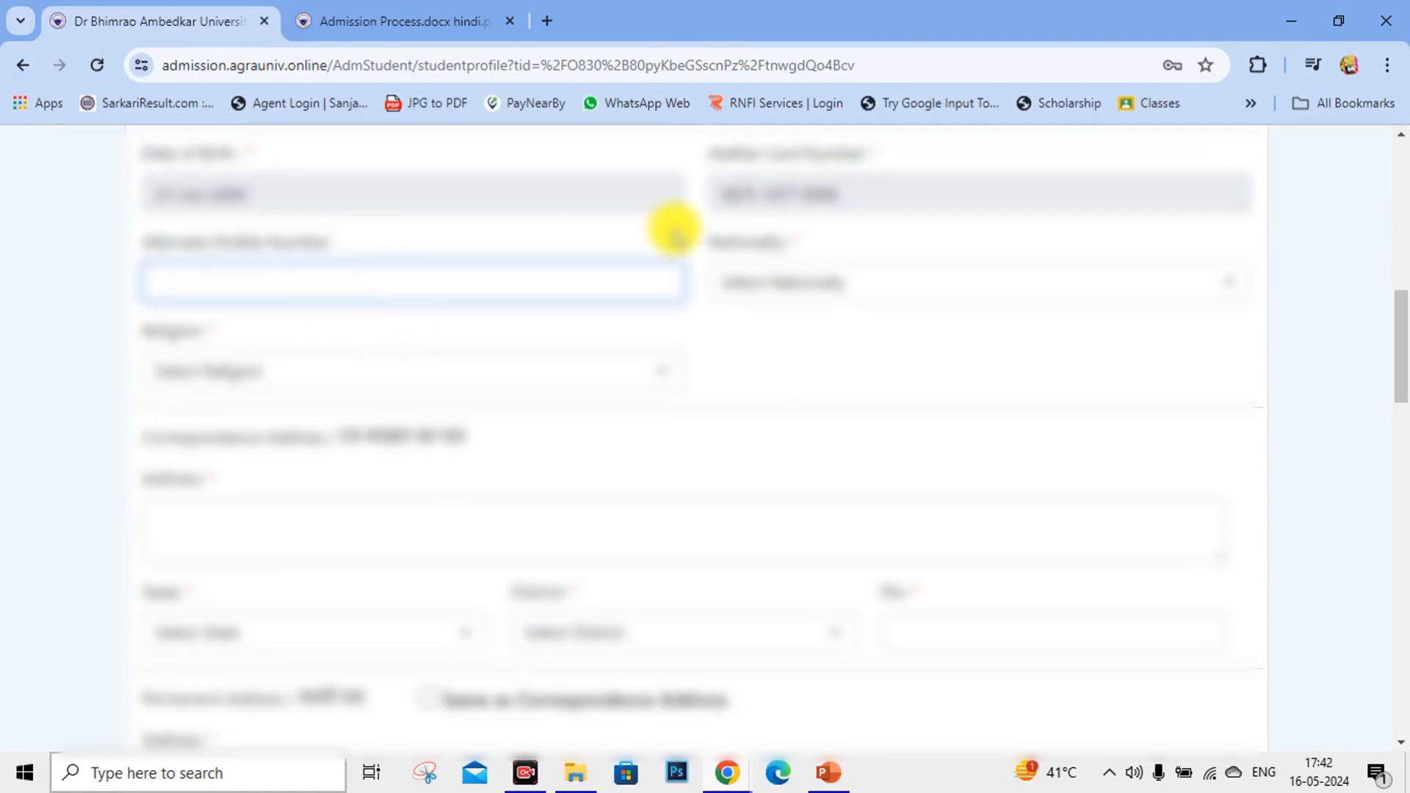
click(768, 285)
click(796, 335)
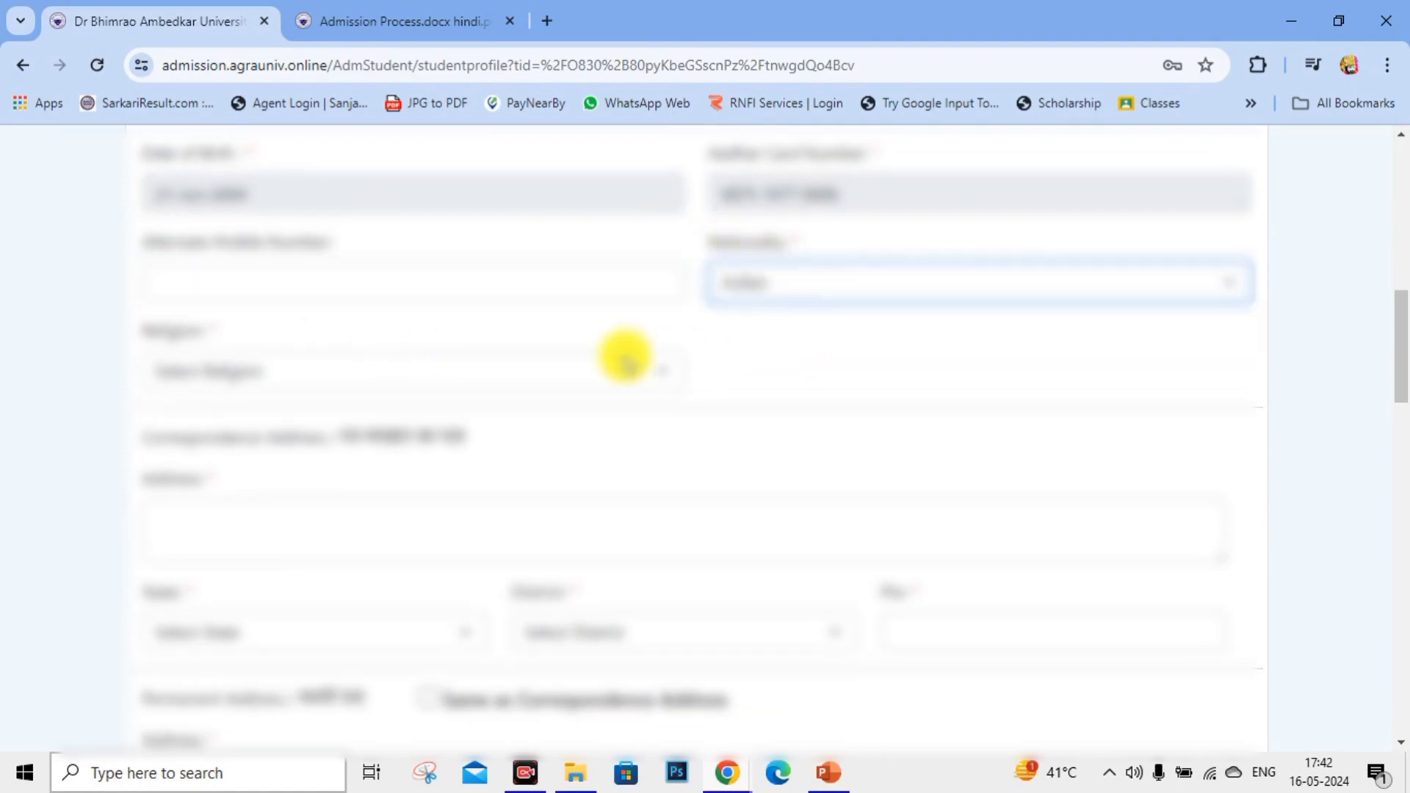
click(548, 371)
click(284, 435)
scroll(514, 367, down, 1)
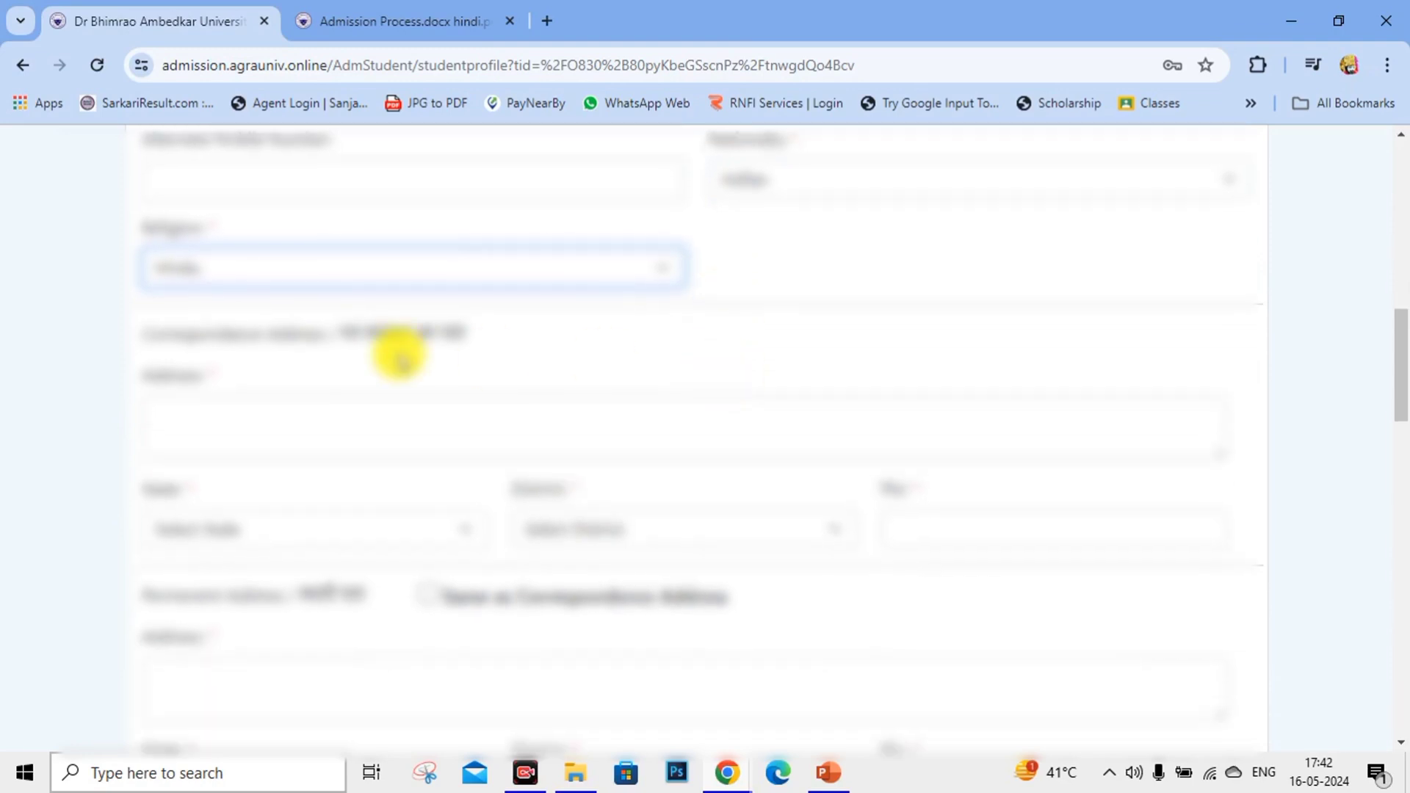
Enter the correspondence address in Uttar Pradesh, district AGRA, with PIN code, copied to permanent.
click(195, 384)
scroll(381, 345, down, 3)
scroll(432, 368, up, 3)
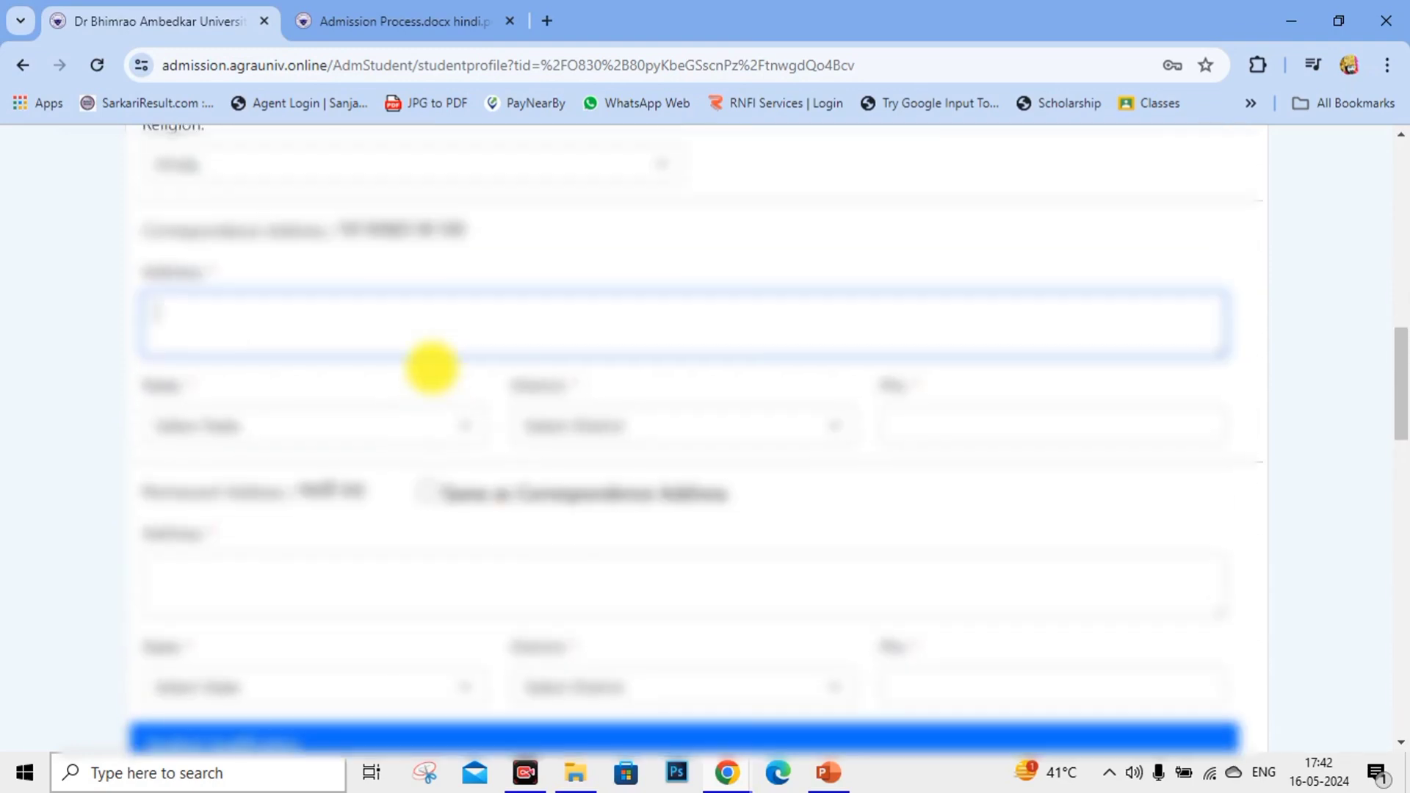
text(Village)
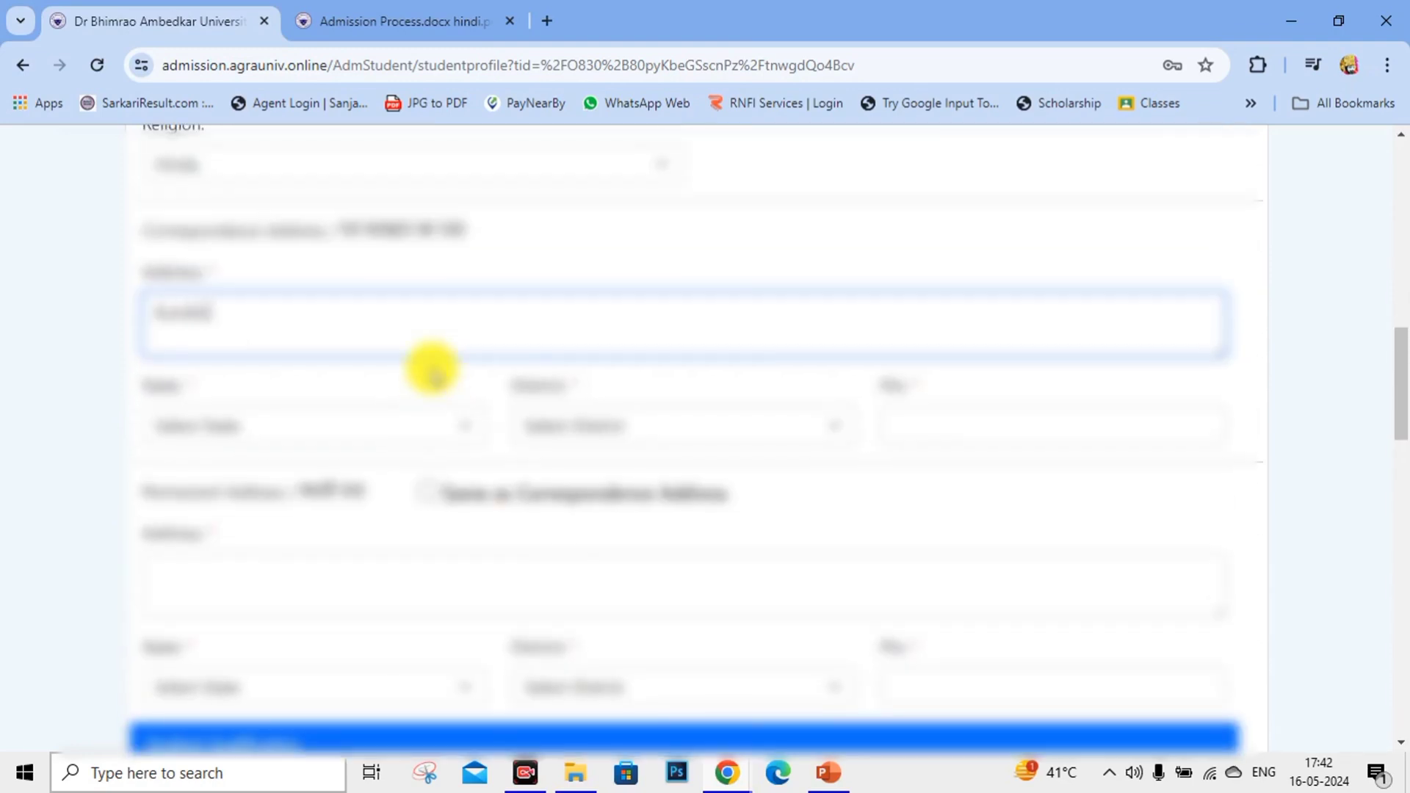
text( Agra)
click(413, 425)
scroll(351, 273, down, 6)
click(293, 337)
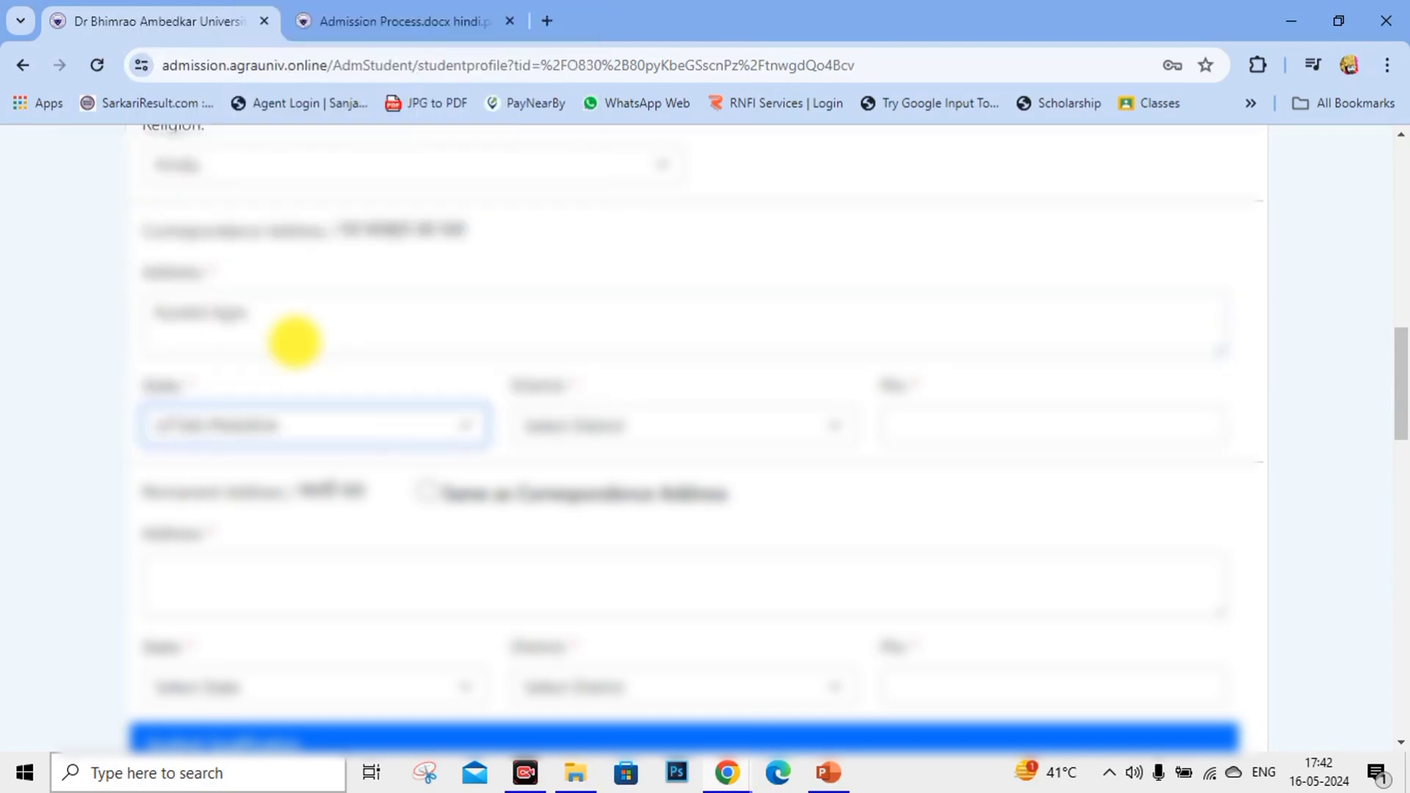
click(647, 420)
click(592, 33)
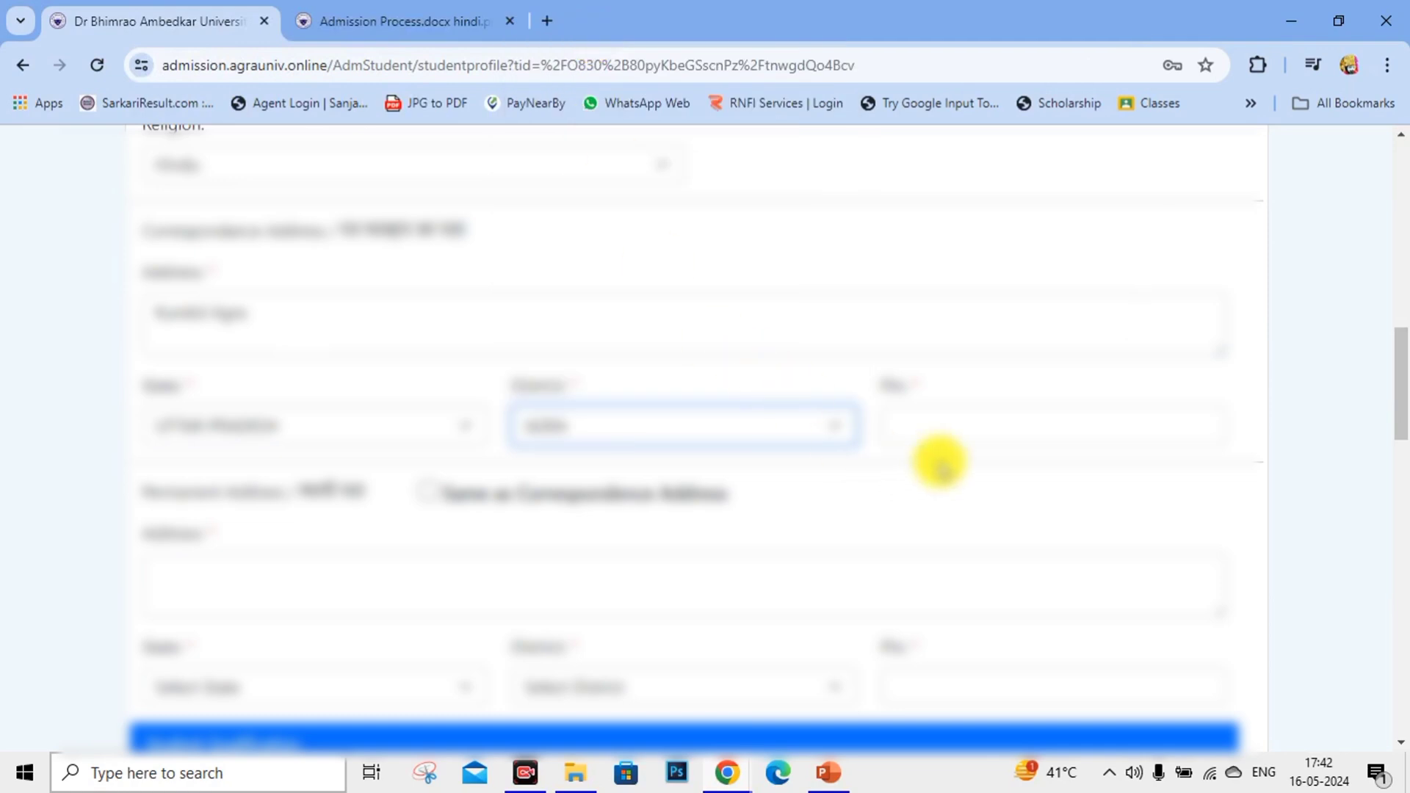
click(984, 421)
text(282001)
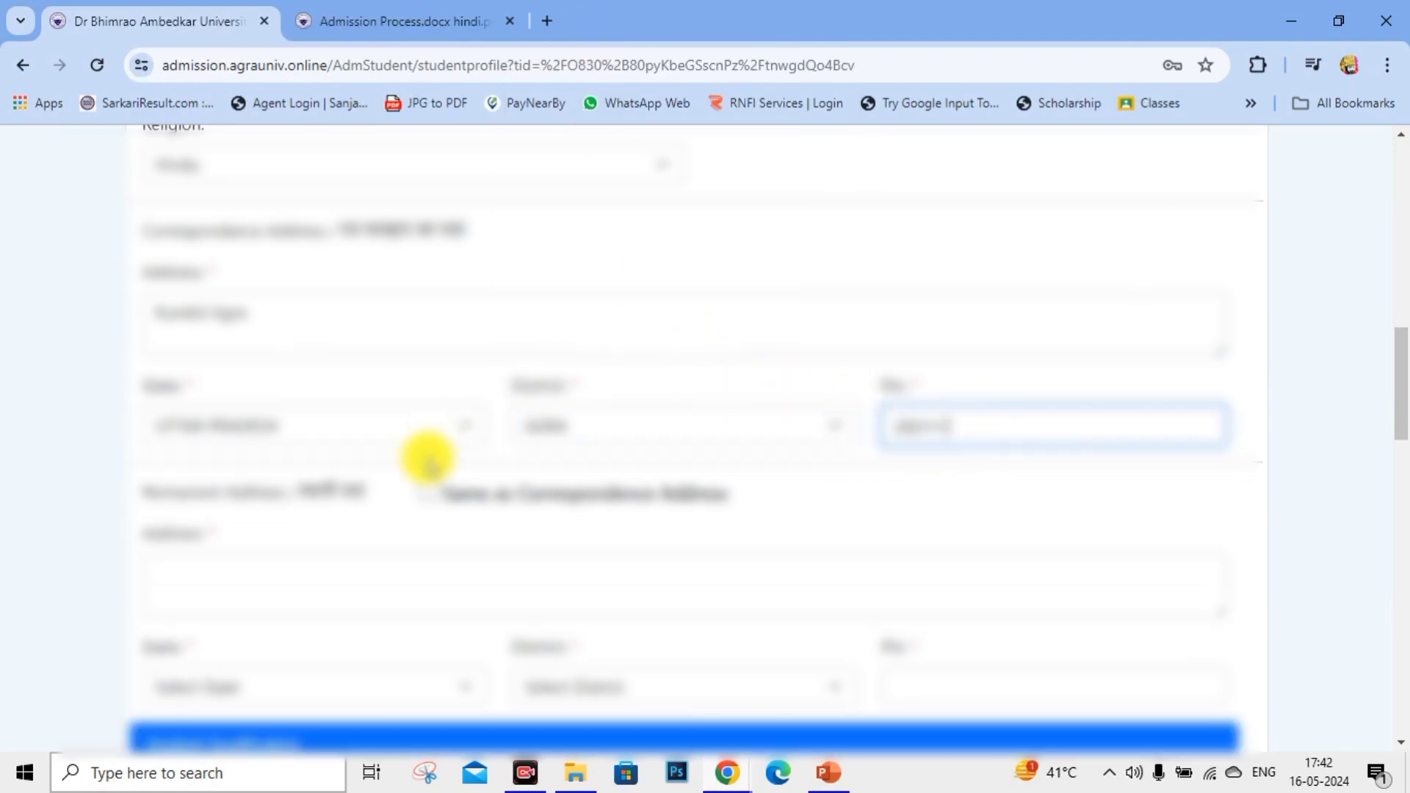
click(426, 491)
scroll(752, 323, down, 4)
Set the first qualification to High School, U.P. Board, and enter its roll number.
scroll(629, 328, down, 3)
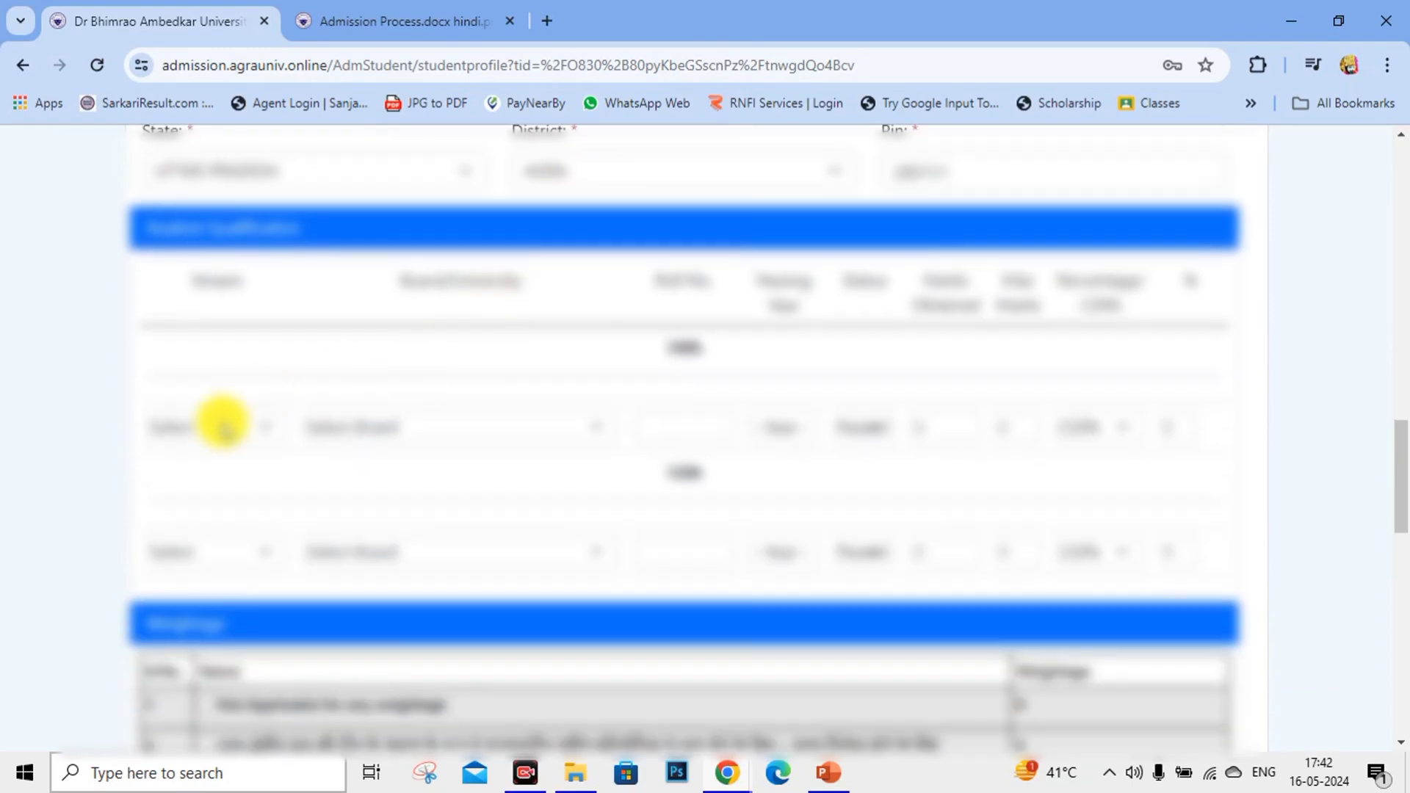
click(214, 425)
click(206, 478)
click(472, 425)
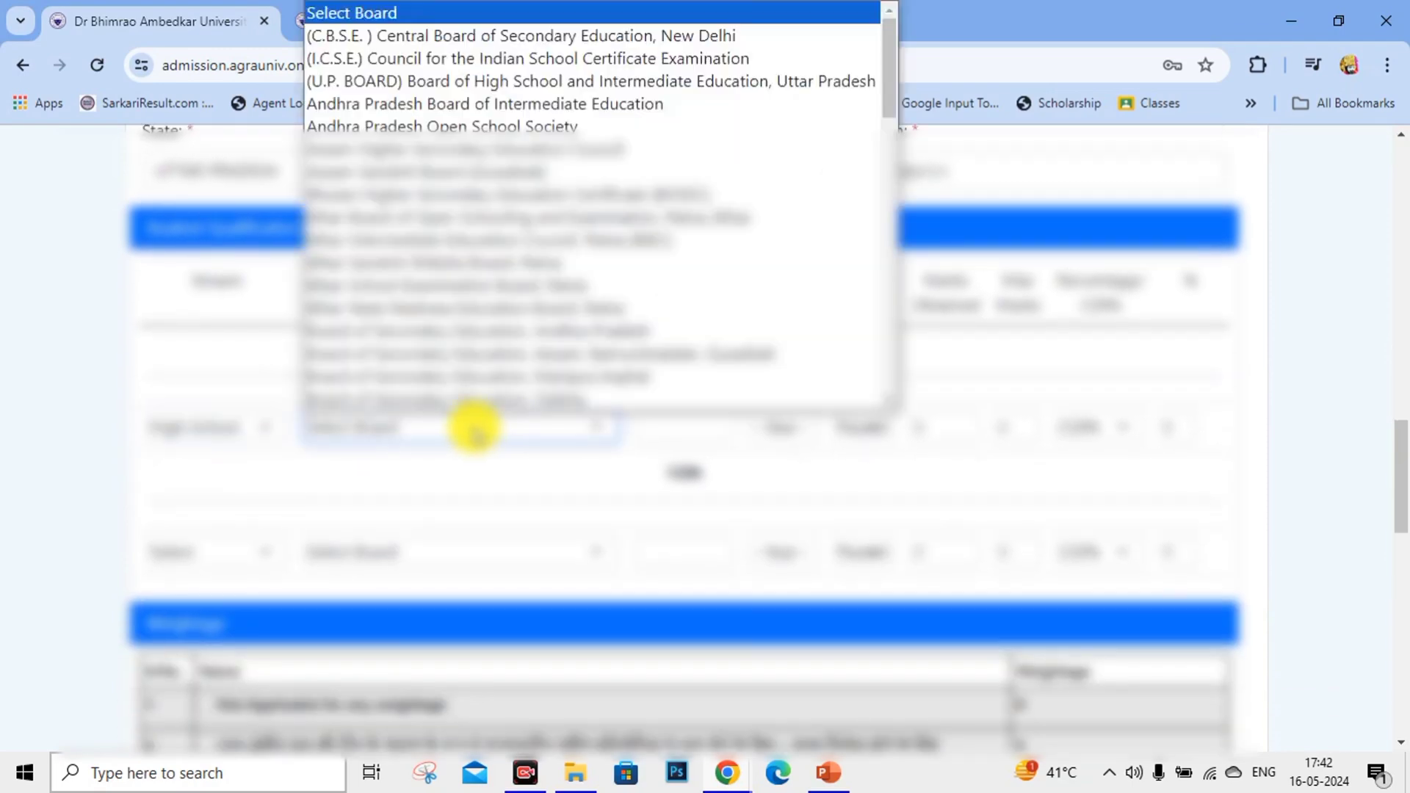
scroll(419, 246, down, 4)
scroll(418, 246, down, 5)
scroll(399, 357, up, 15)
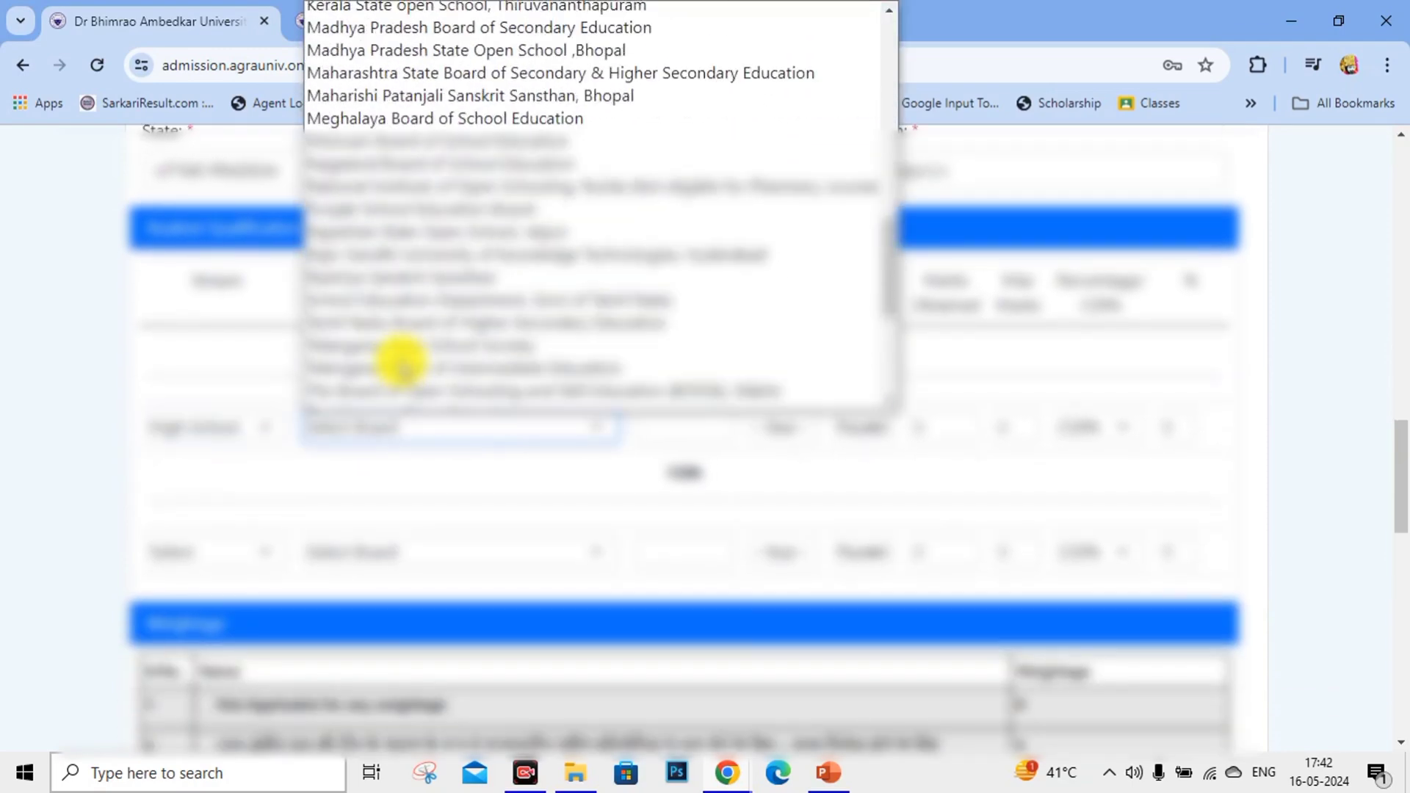
click(583, 82)
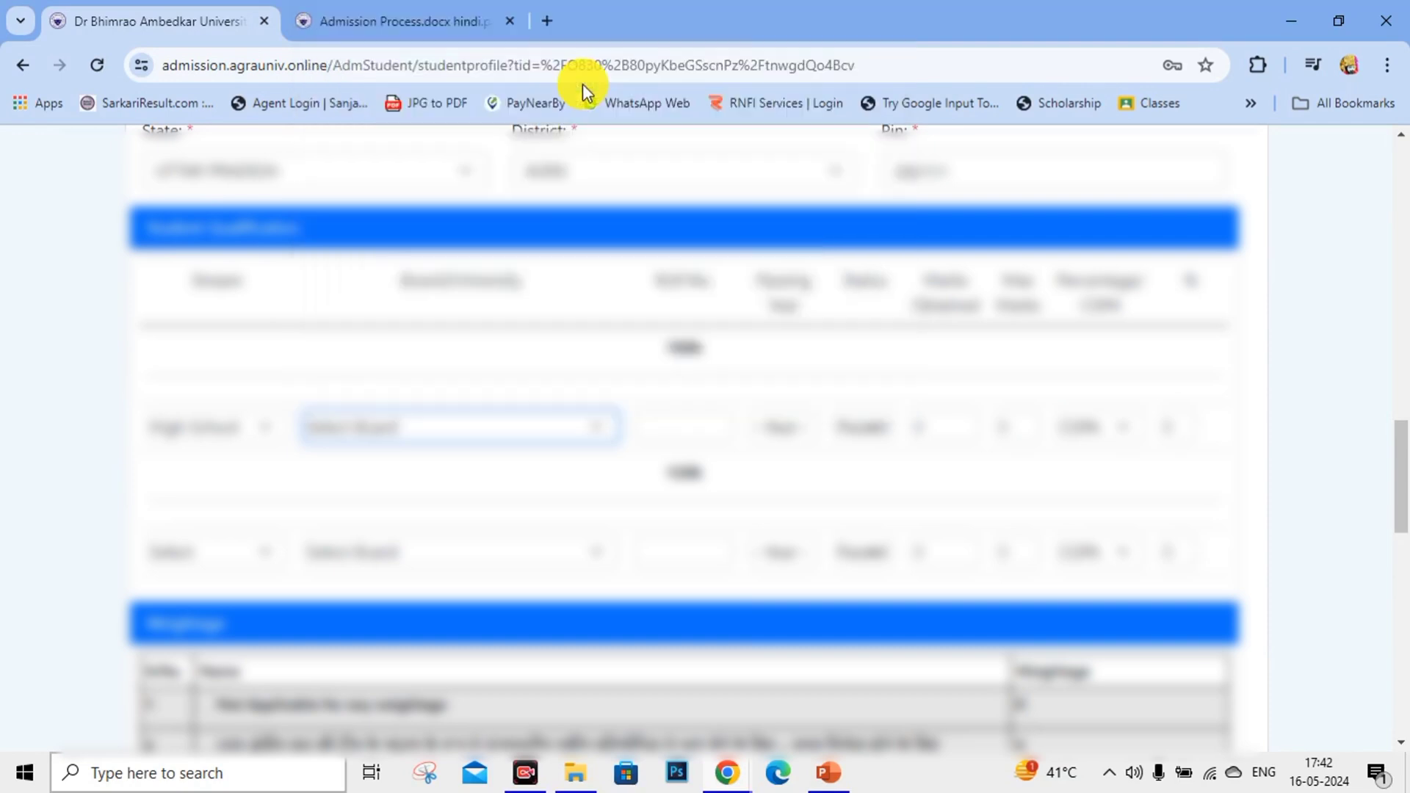
scroll(661, 346, down, 2)
click(662, 325)
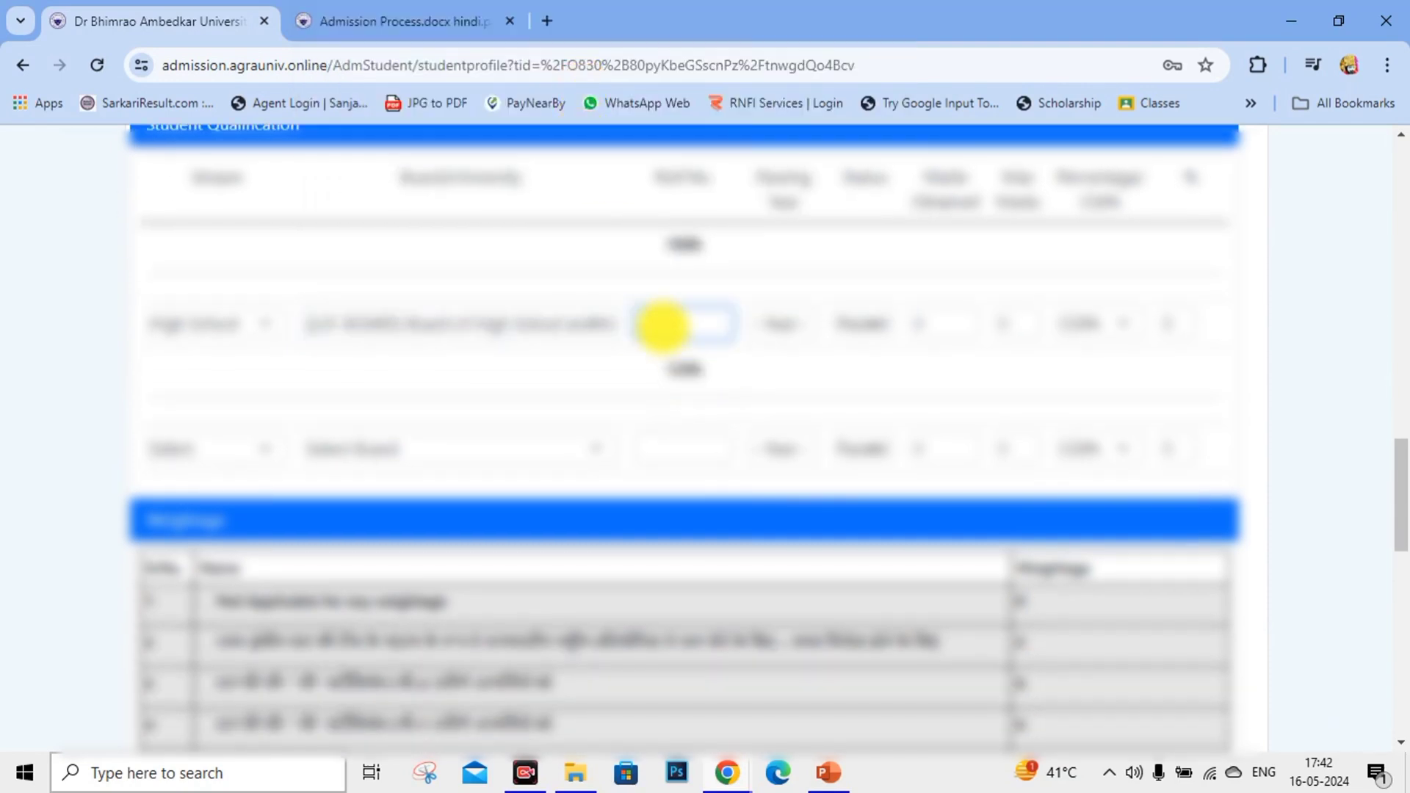
click(803, 282)
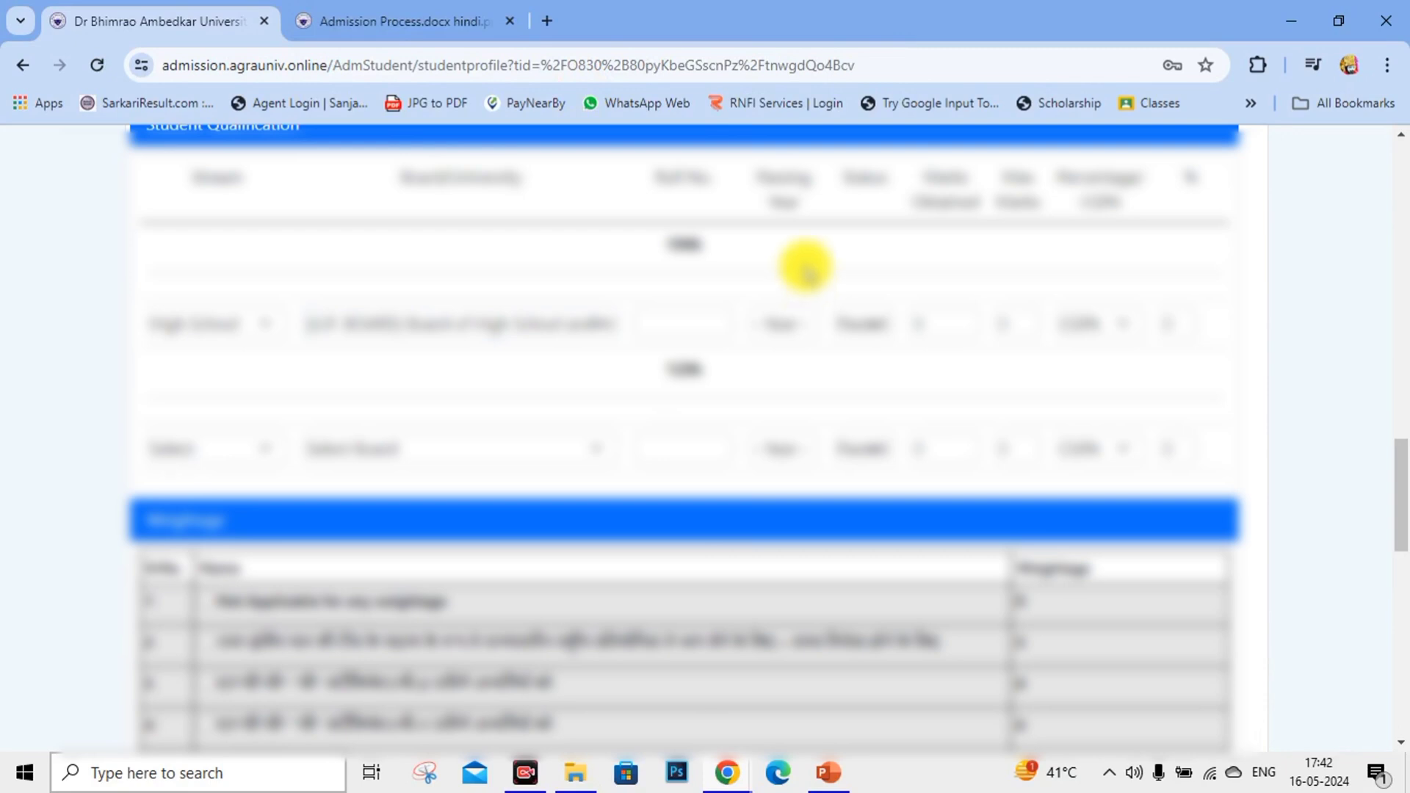
scroll(807, 268, up, 1)
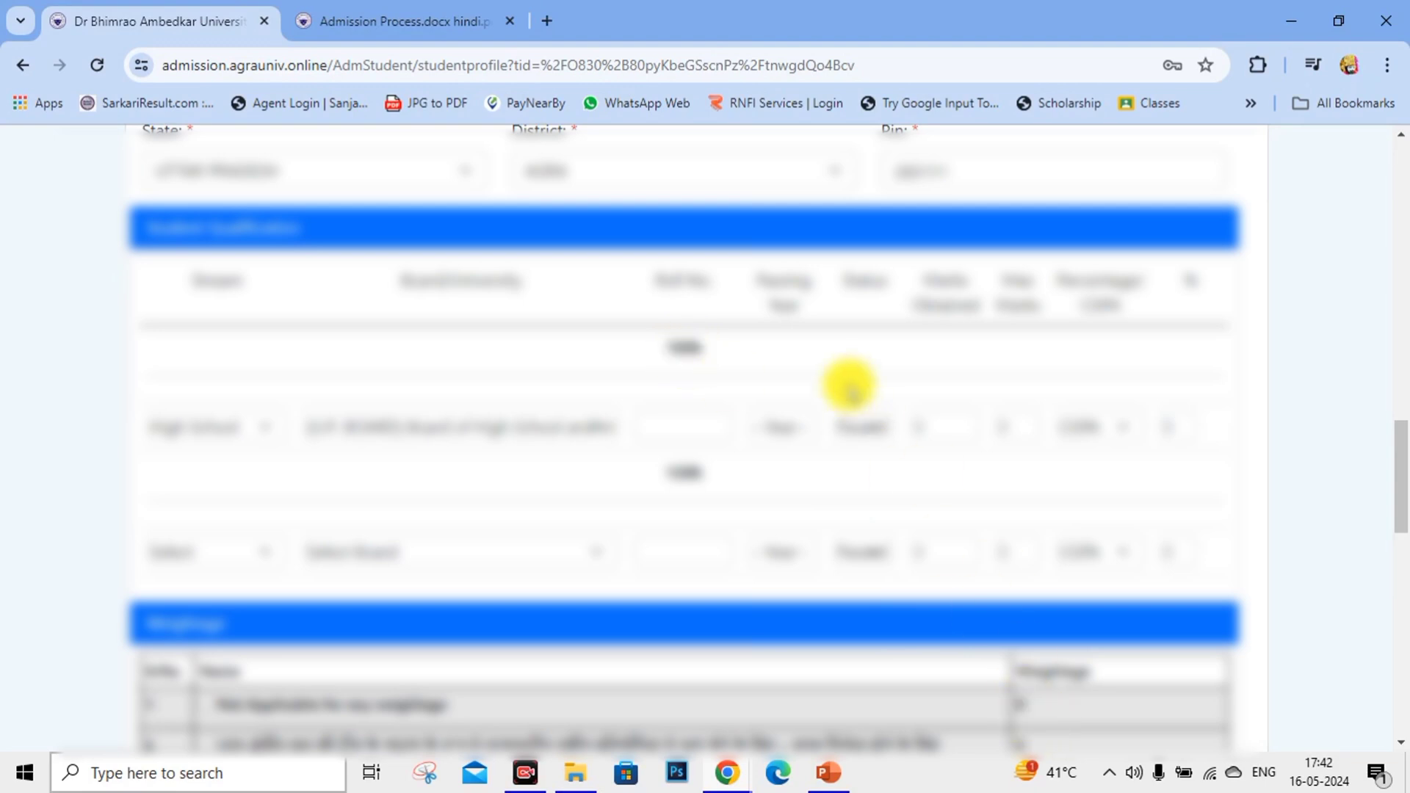
click(702, 424)
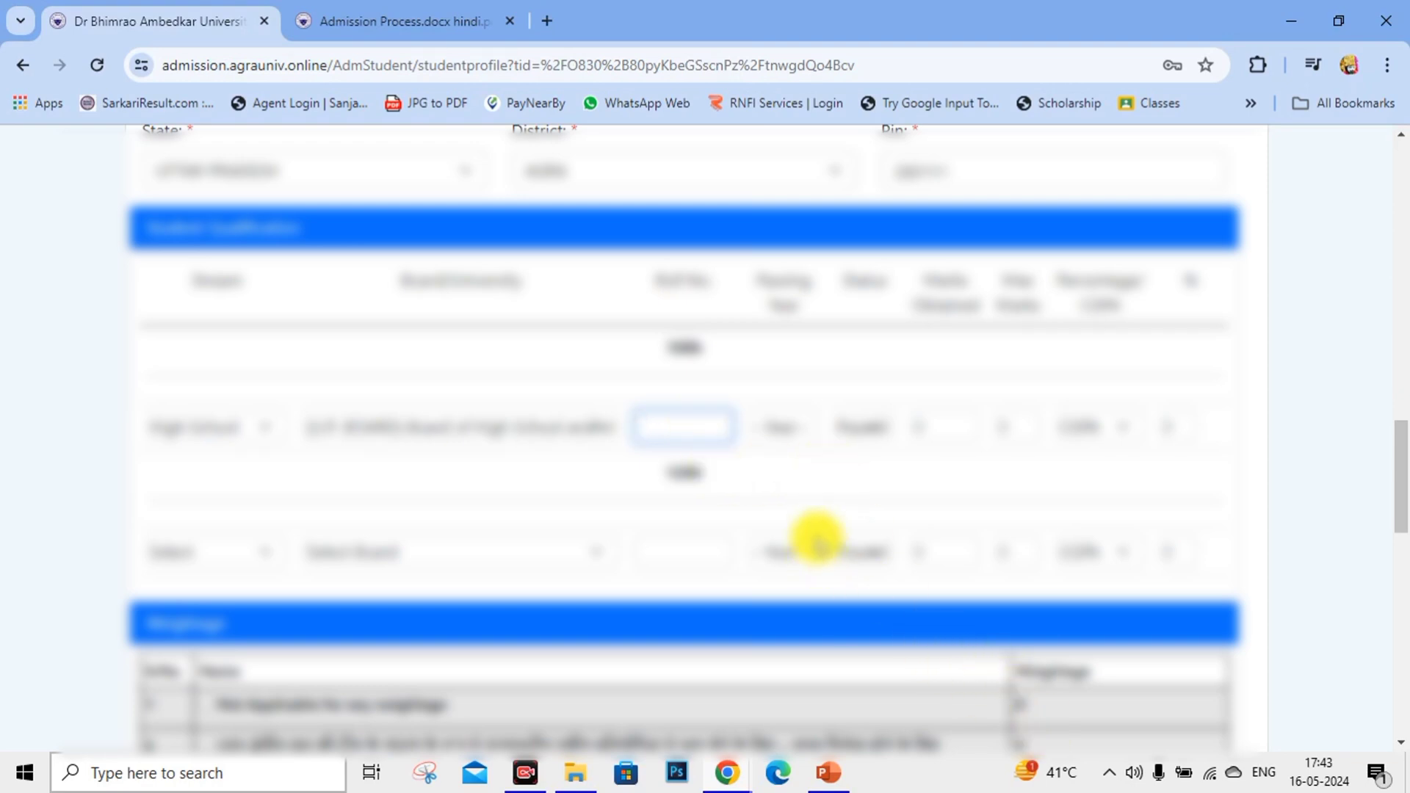
text(202406)
Choose the passing year, enter maximum marks 600 and select Percentage.
click(784, 434)
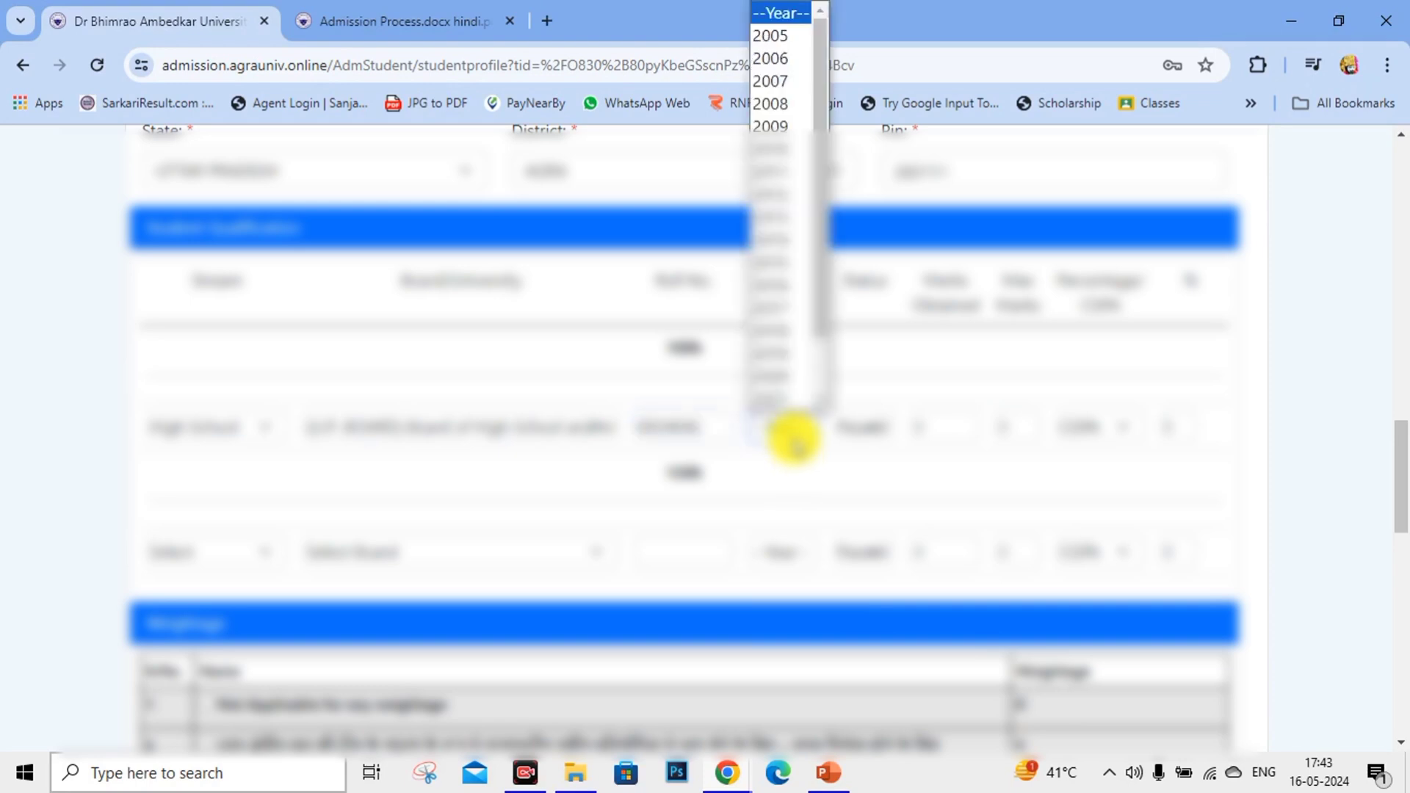
scroll(778, 220, down, 1)
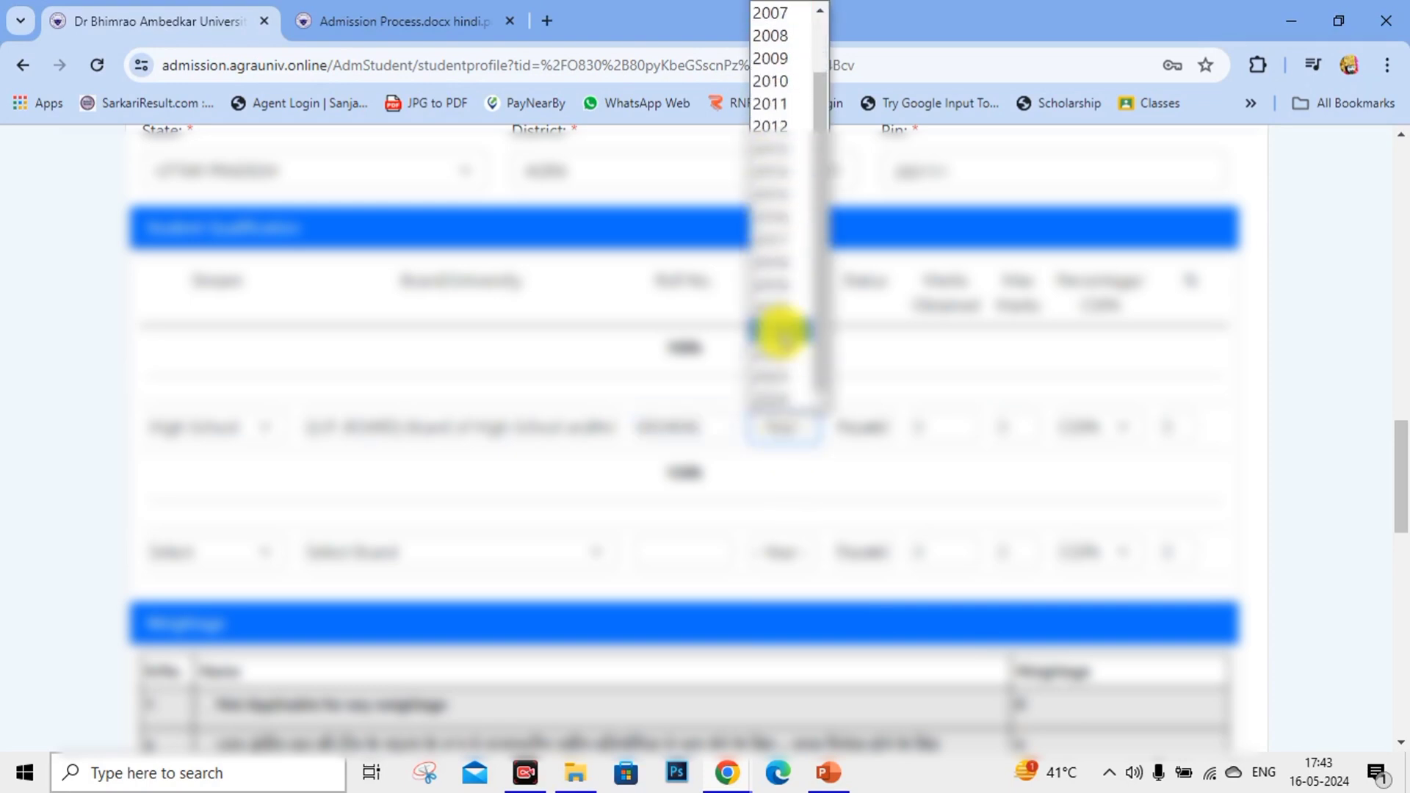
click(804, 363)
click(865, 432)
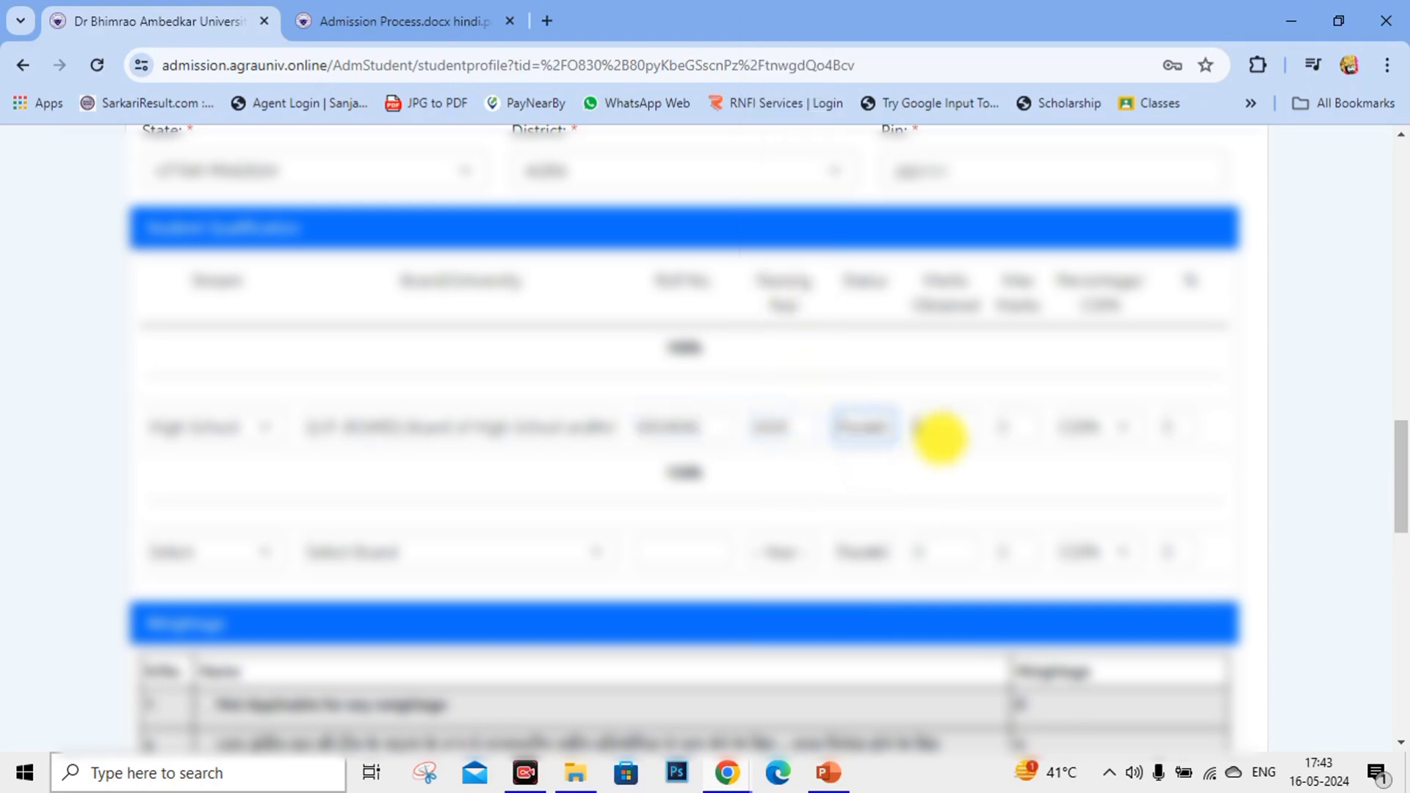
click(940, 430)
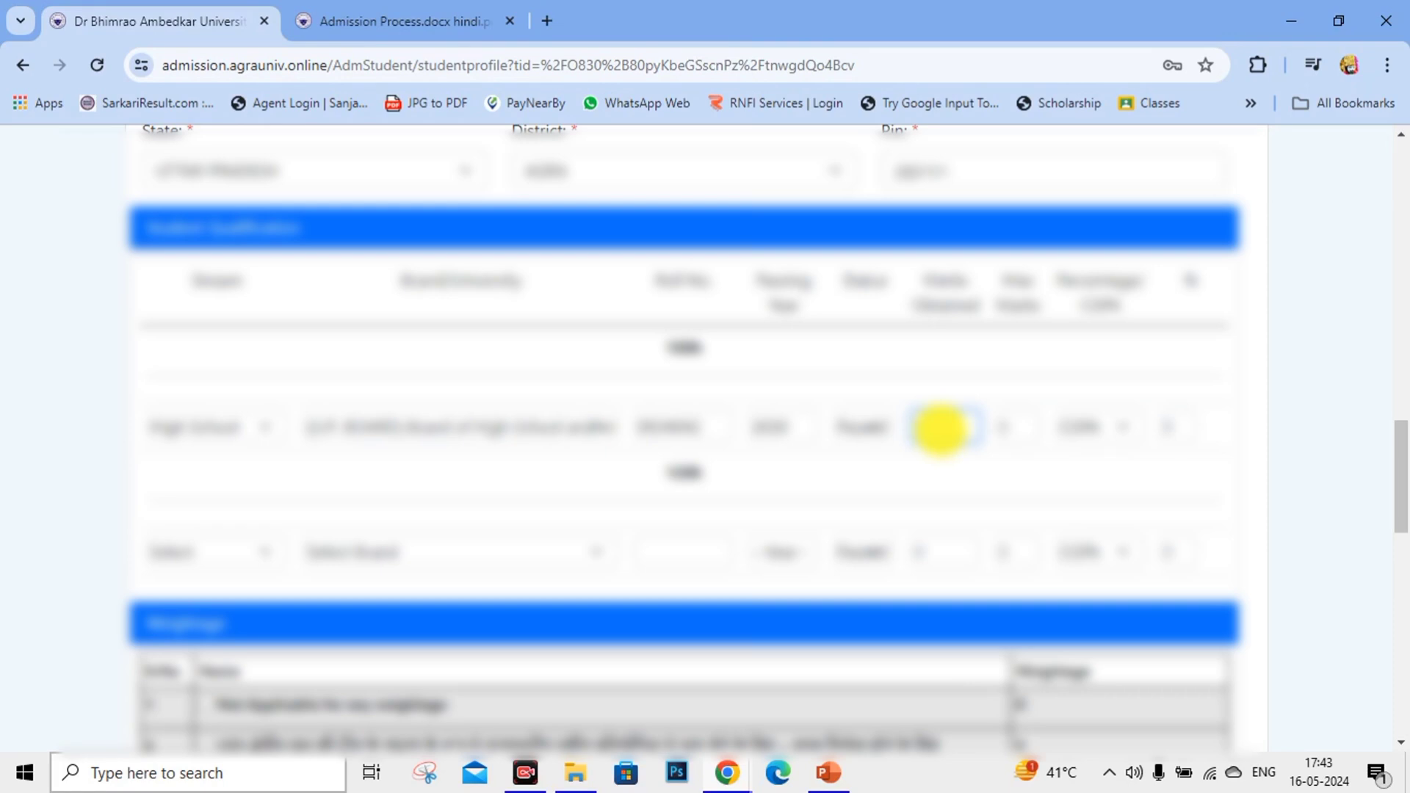
key(Tab)
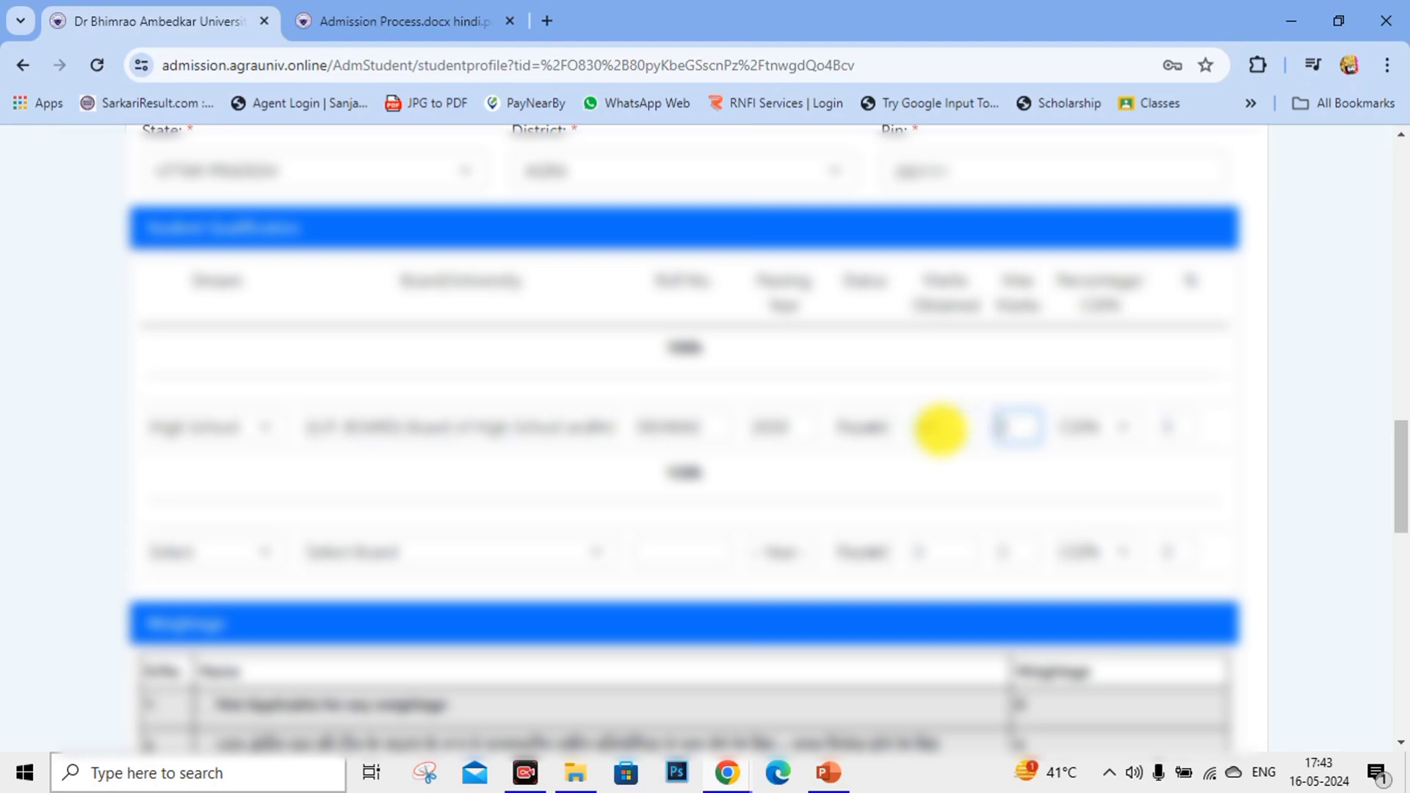
text(600)
click(1093, 424)
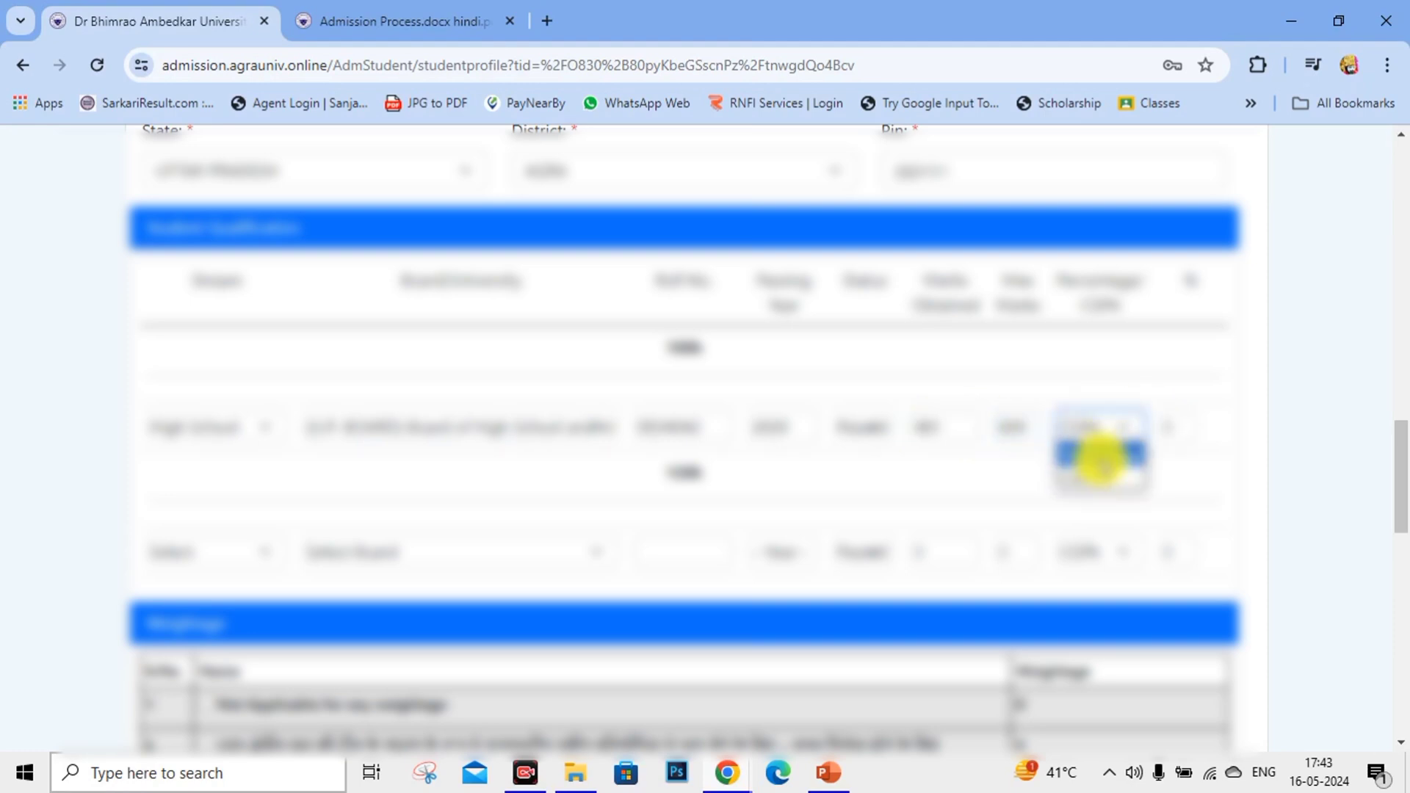
click(1098, 476)
Select PCB in the Stream dropdown of the Intermediate (second) qualification row.
scroll(288, 497, down, 1)
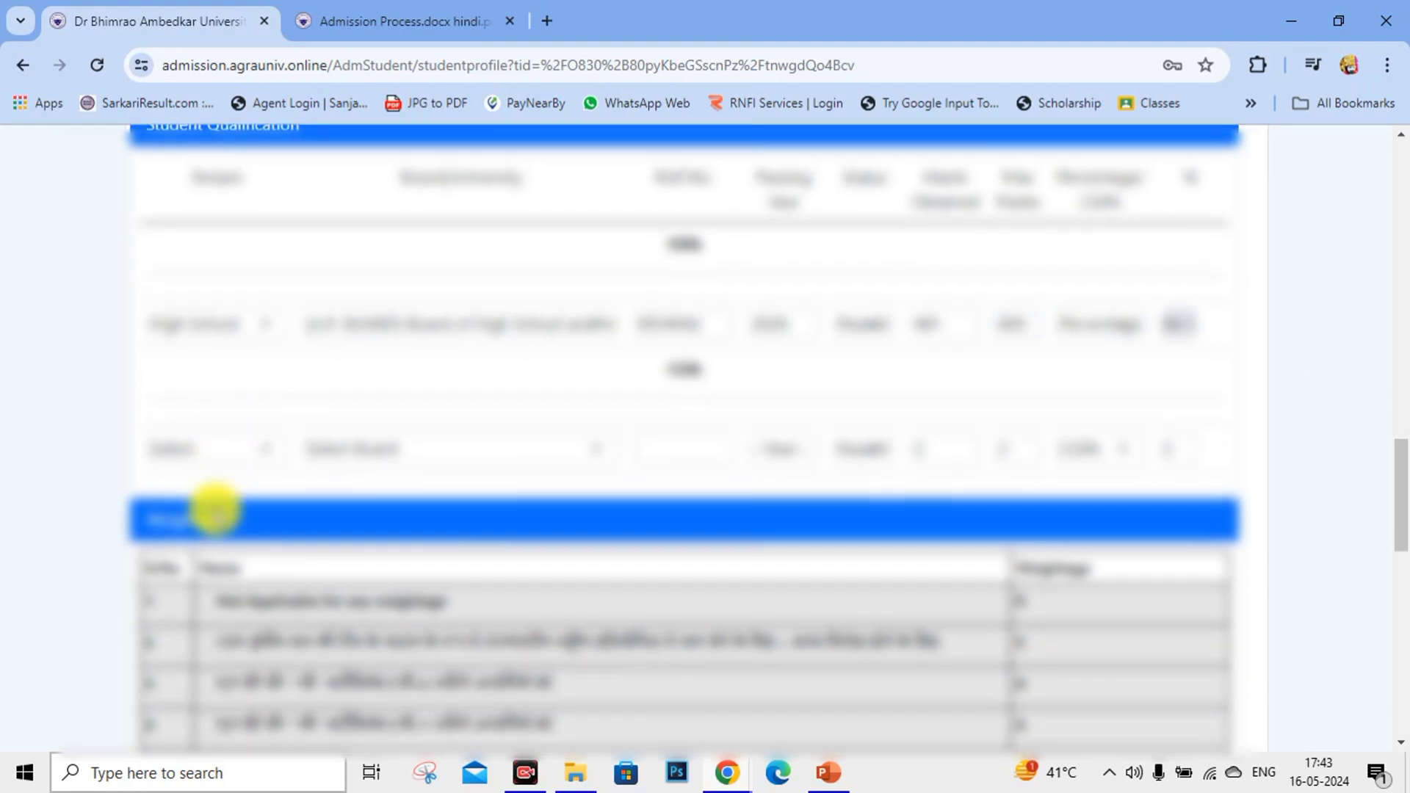
click(211, 448)
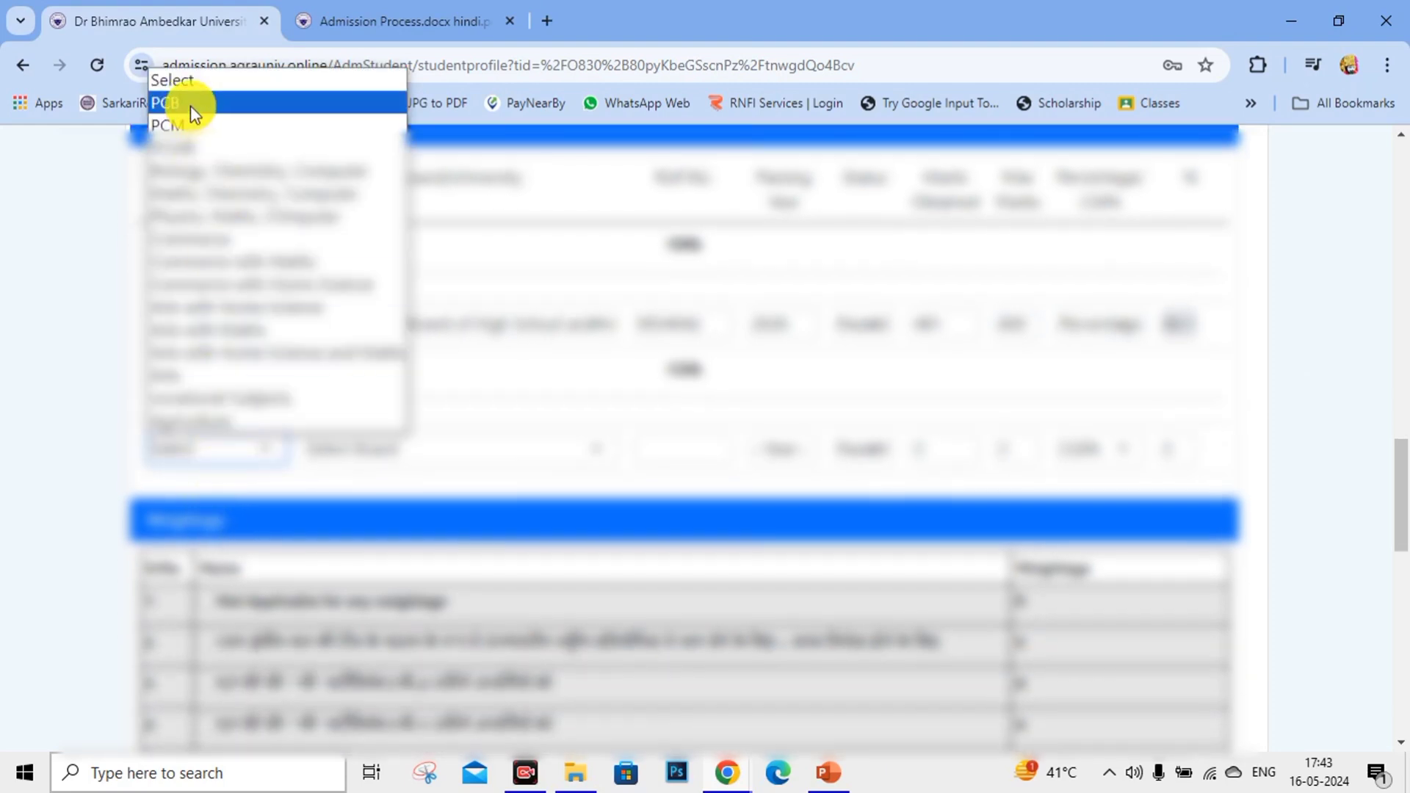
click(45, 504)
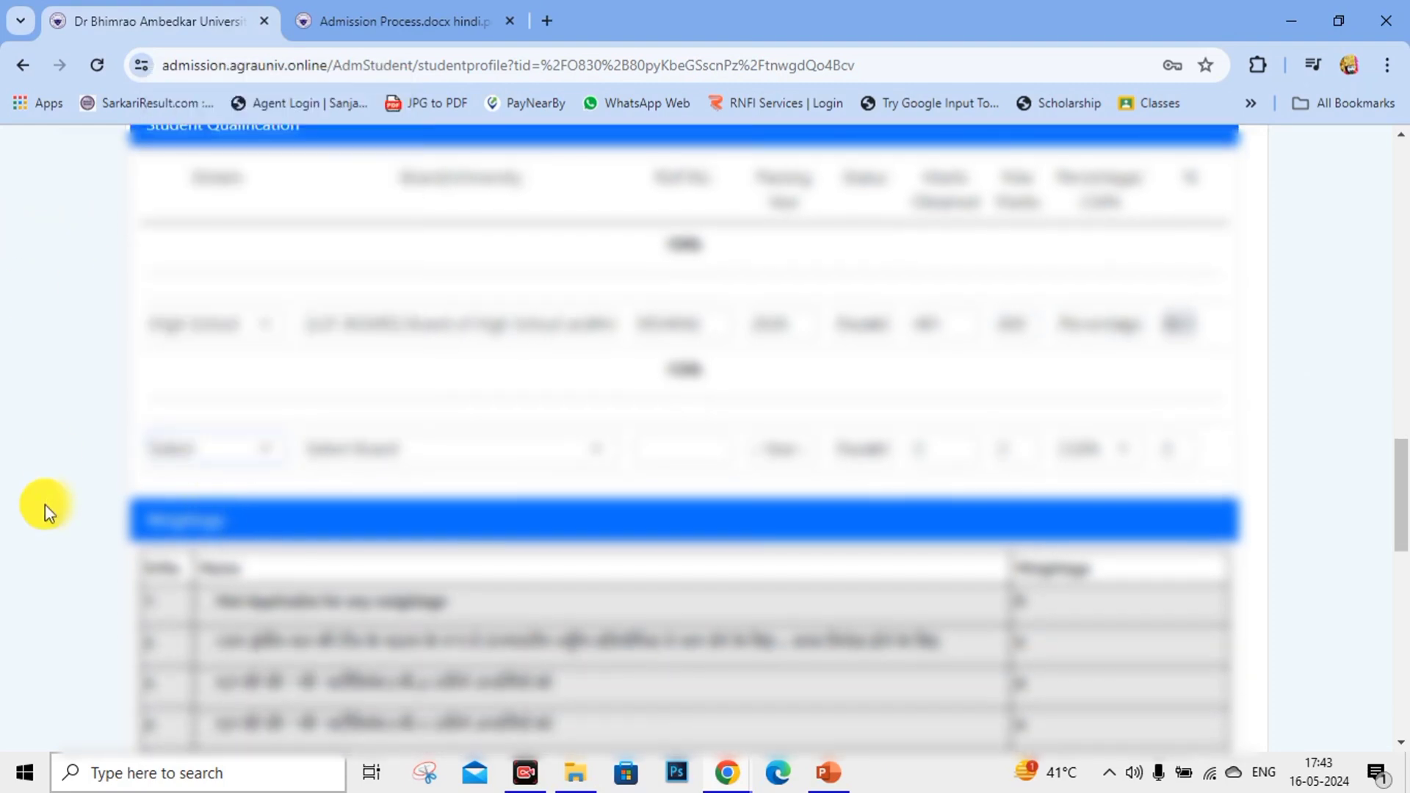
click(177, 450)
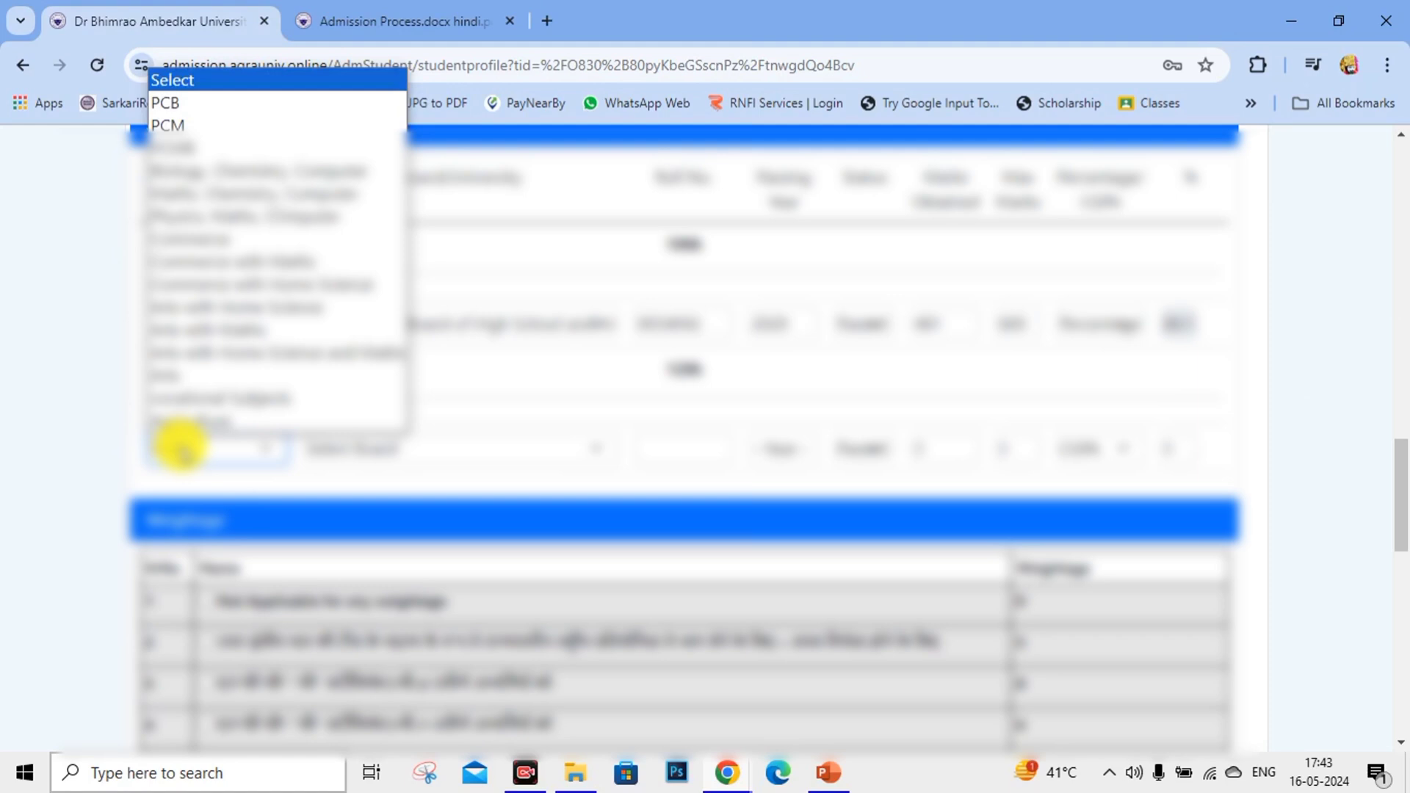
click(525, 411)
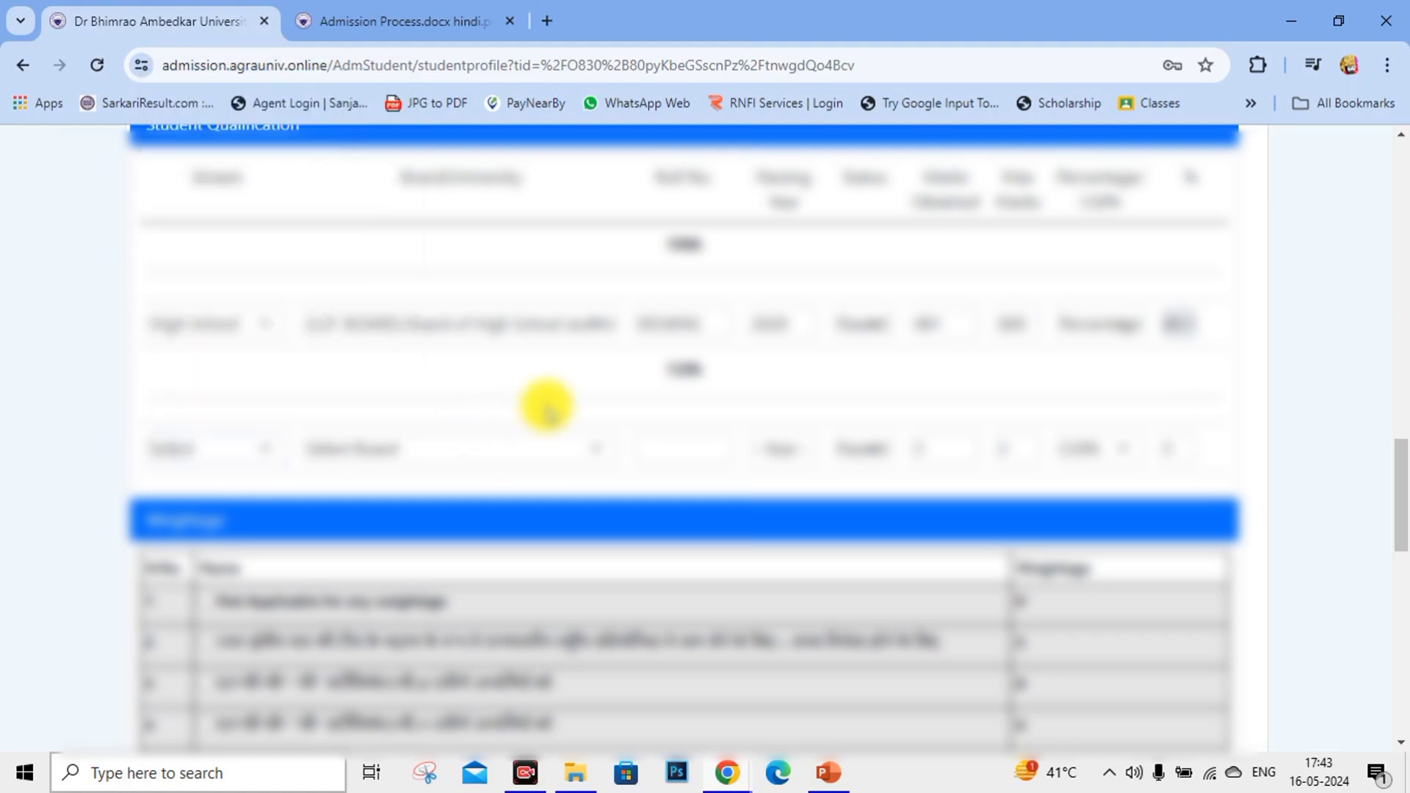
click(183, 448)
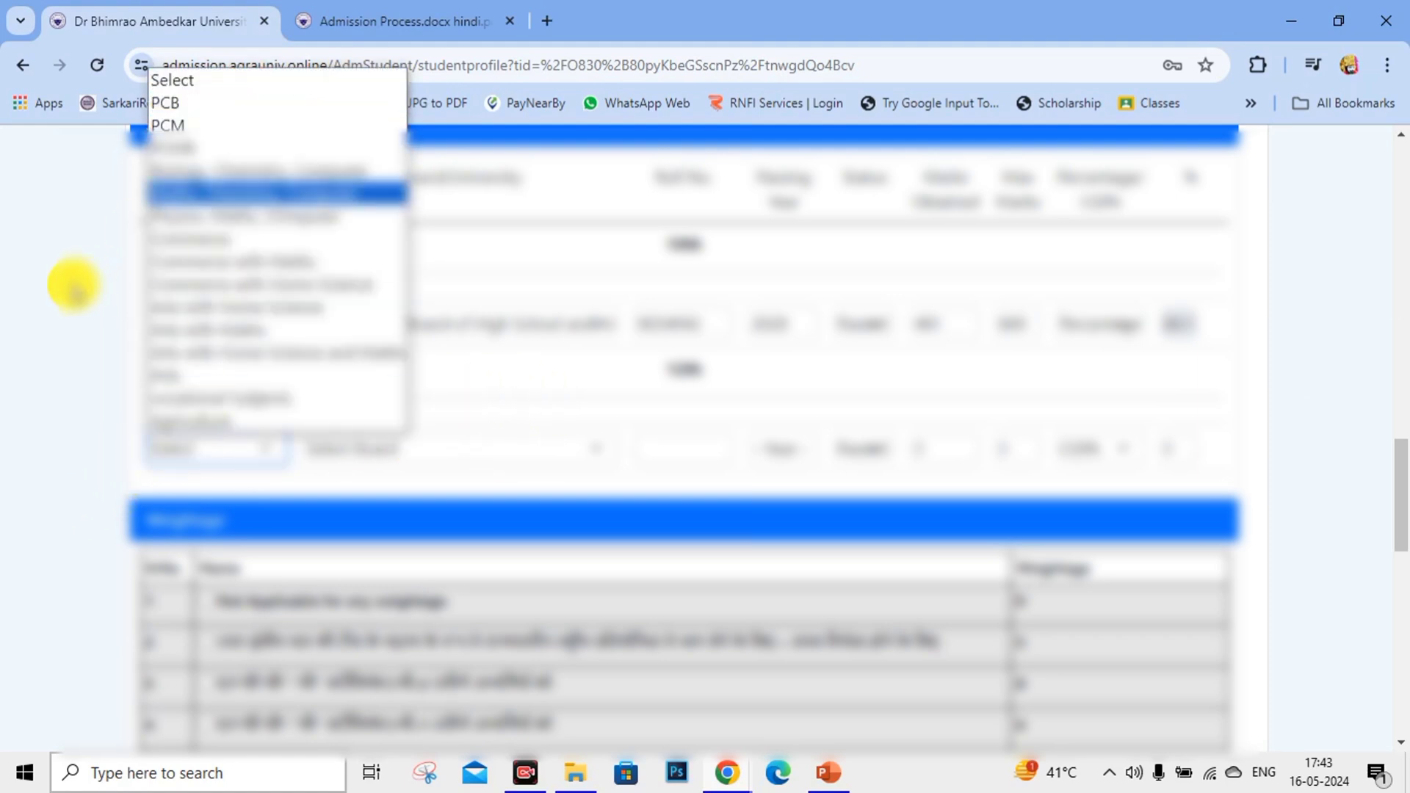
click(73, 285)
click(196, 444)
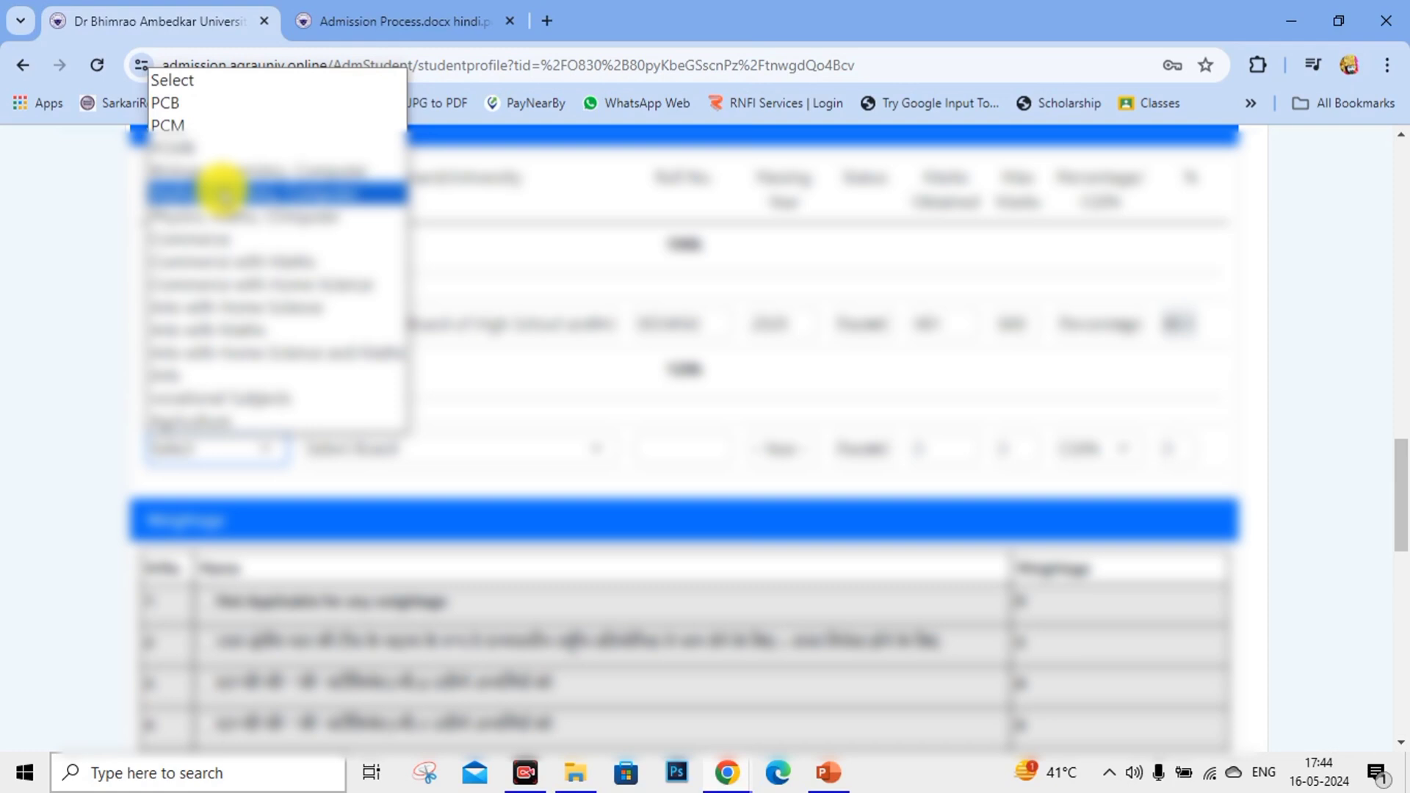
click(213, 103)
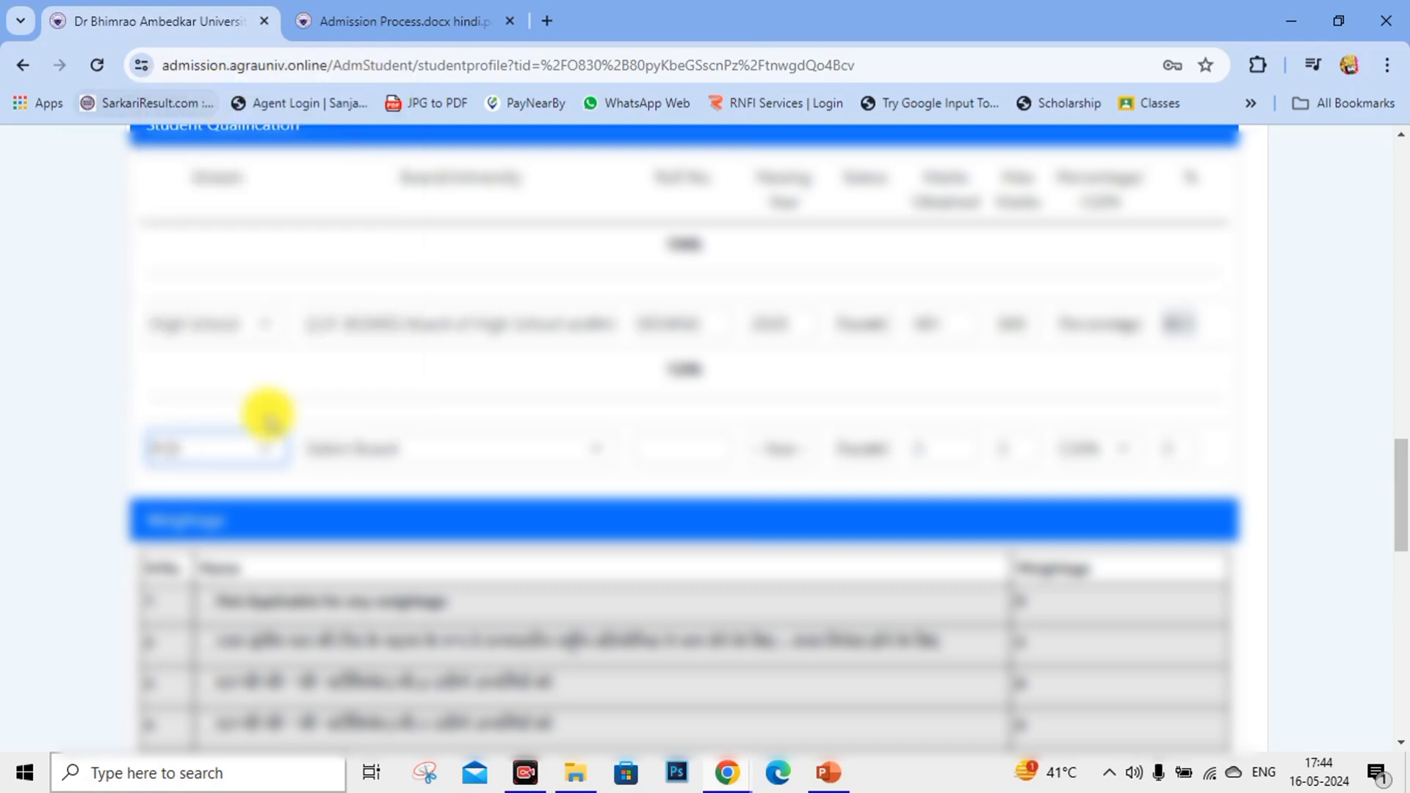
Choose U.P. Board for the 12th PCB row and enter its roll number.
click(399, 454)
click(397, 81)
scroll(560, 378, down, 2)
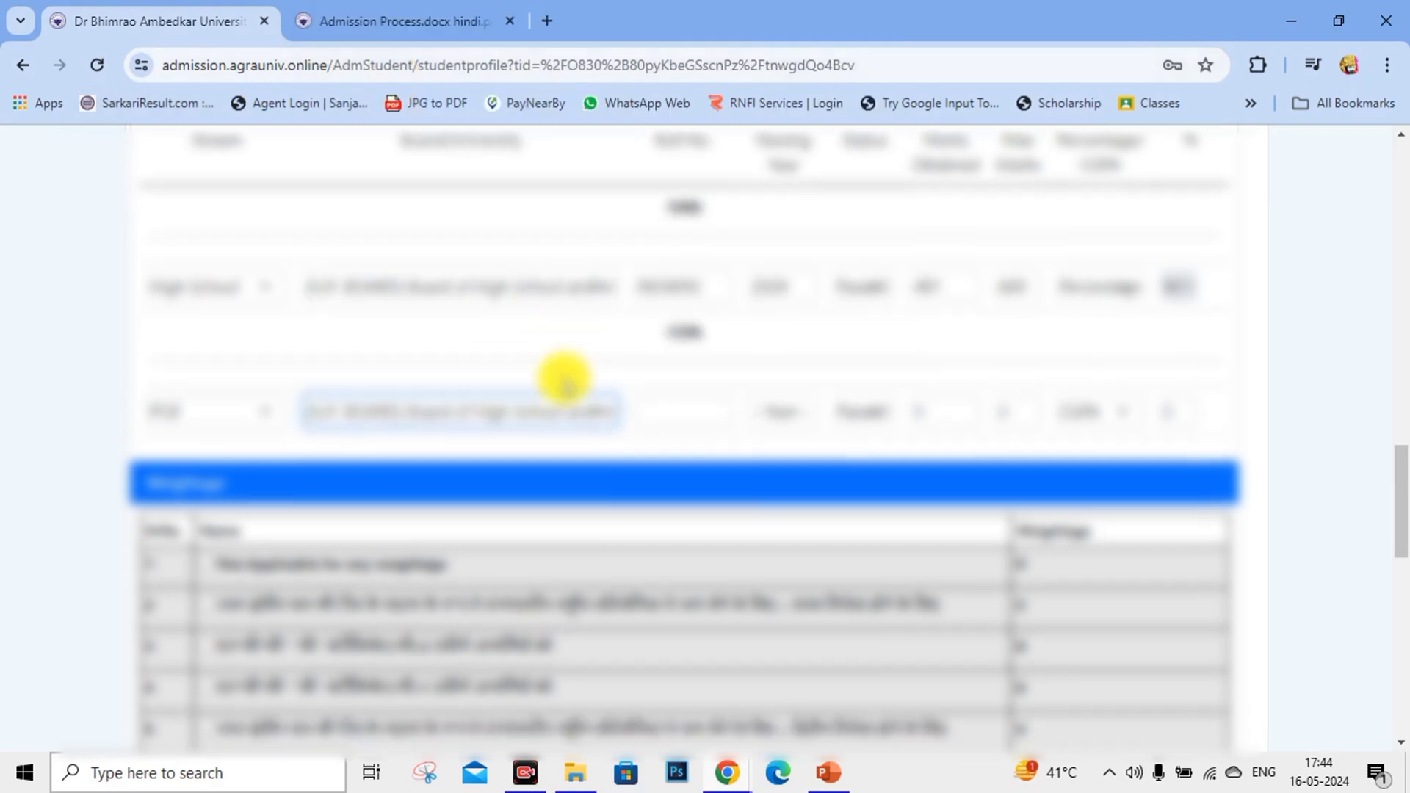
click(699, 338)
text(2022)
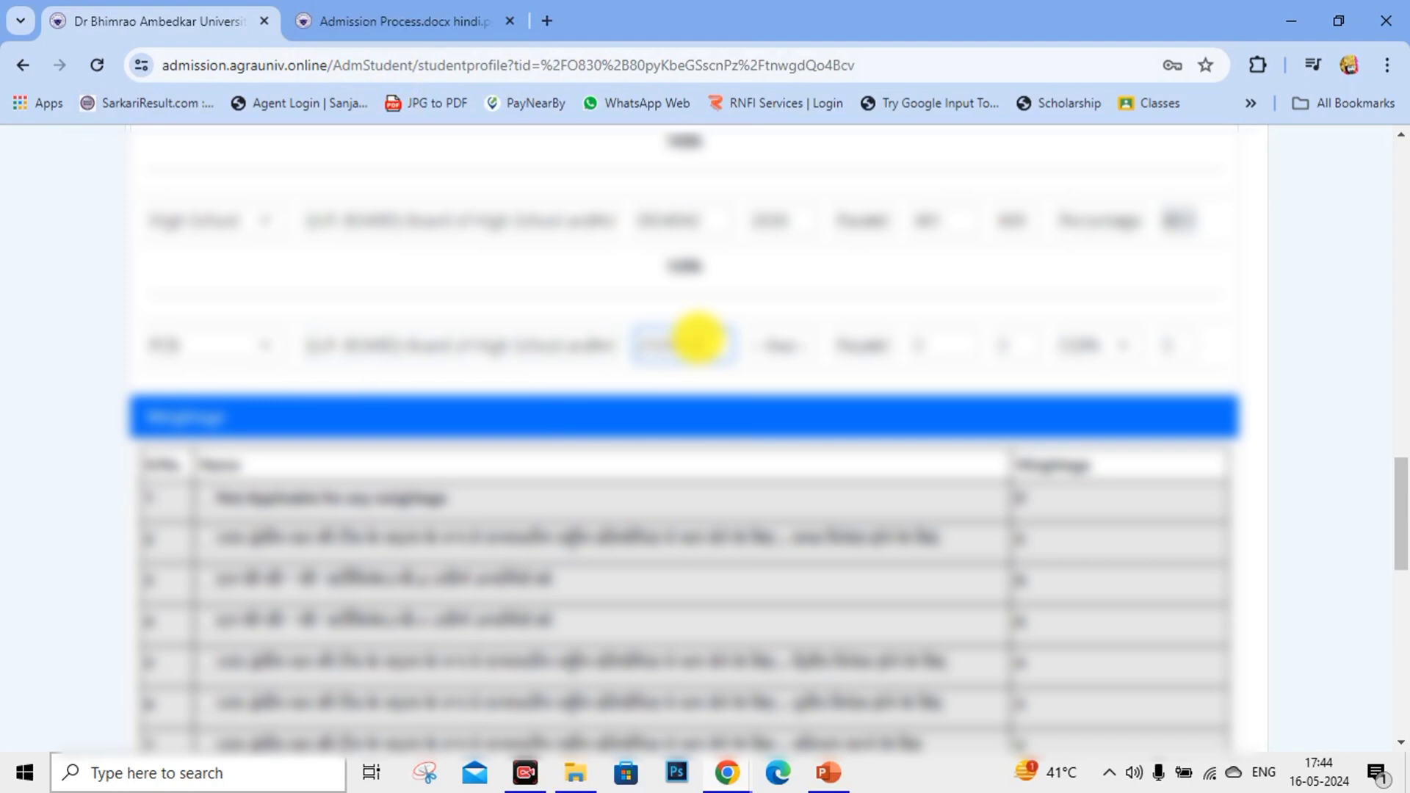
key(BackSpace)
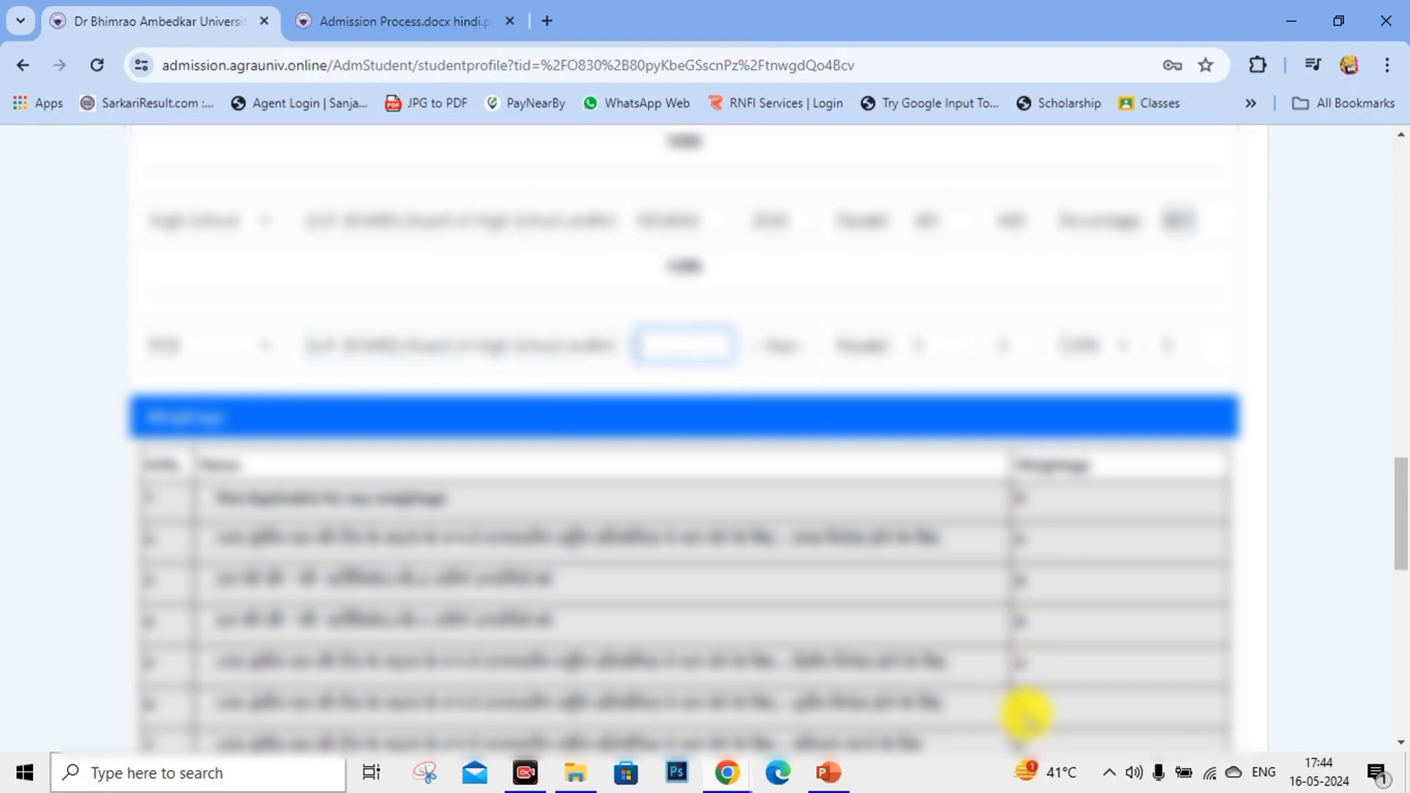
key(ctrl+v)
Fill the 12th row's passing year, Passed status, marks, 500 maximum marks and Percentage.
click(784, 345)
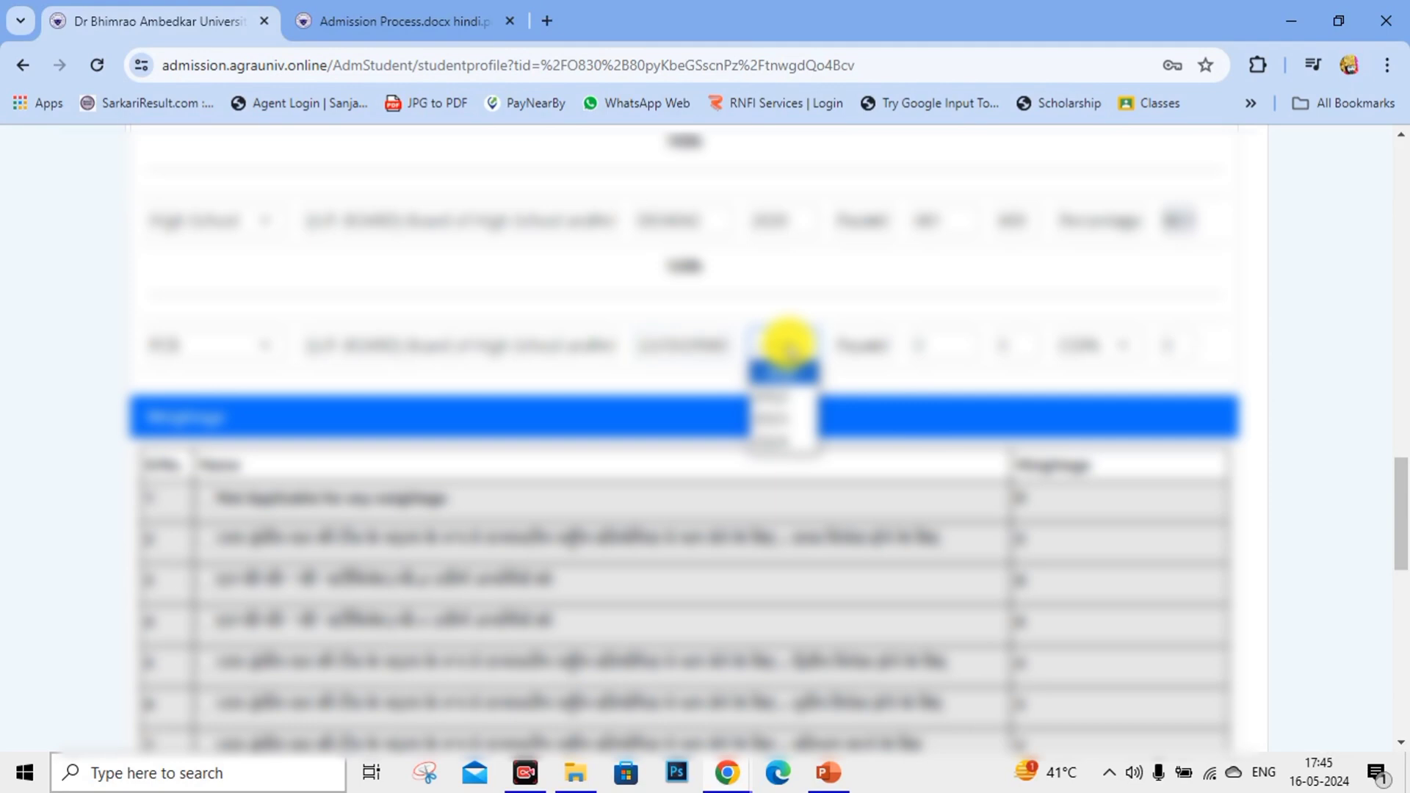
click(779, 400)
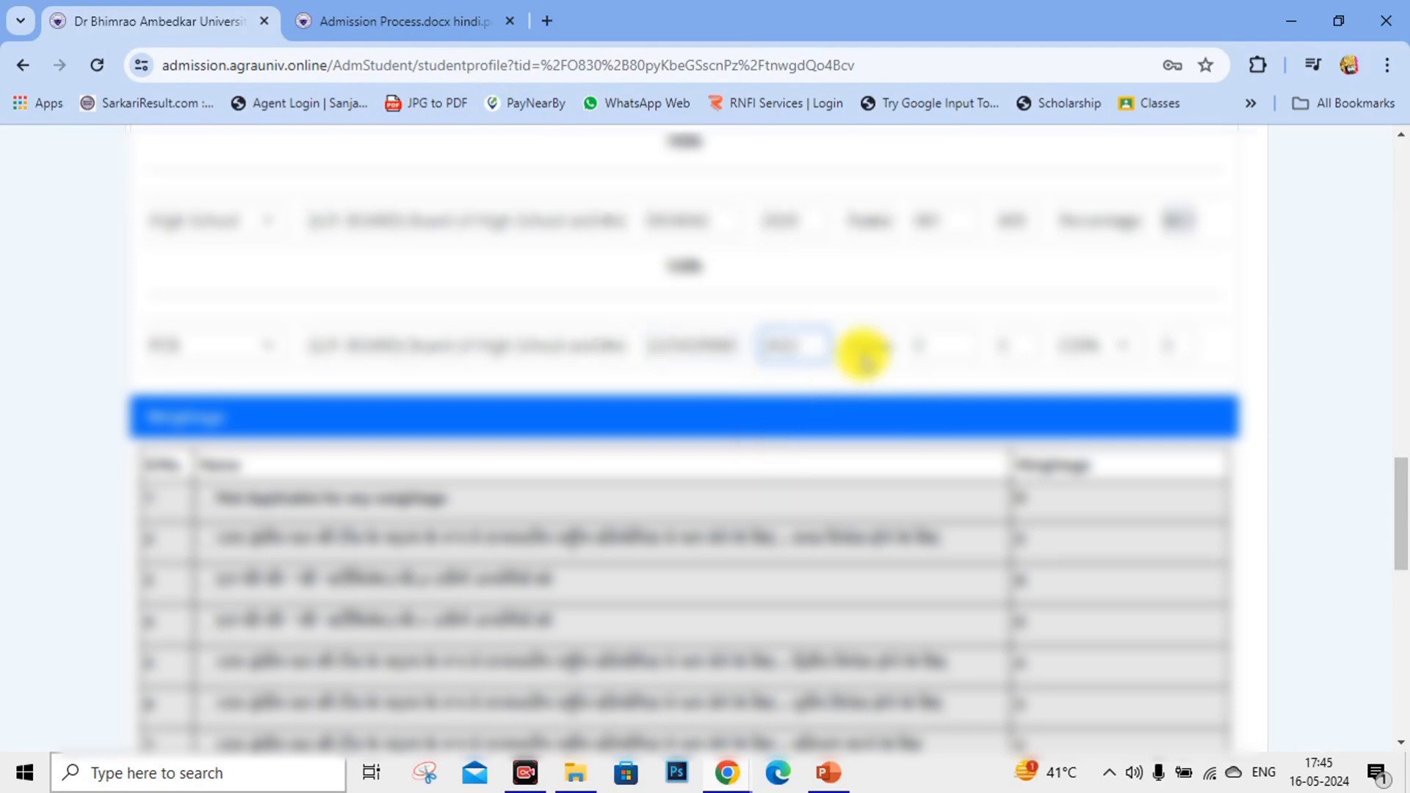
click(877, 345)
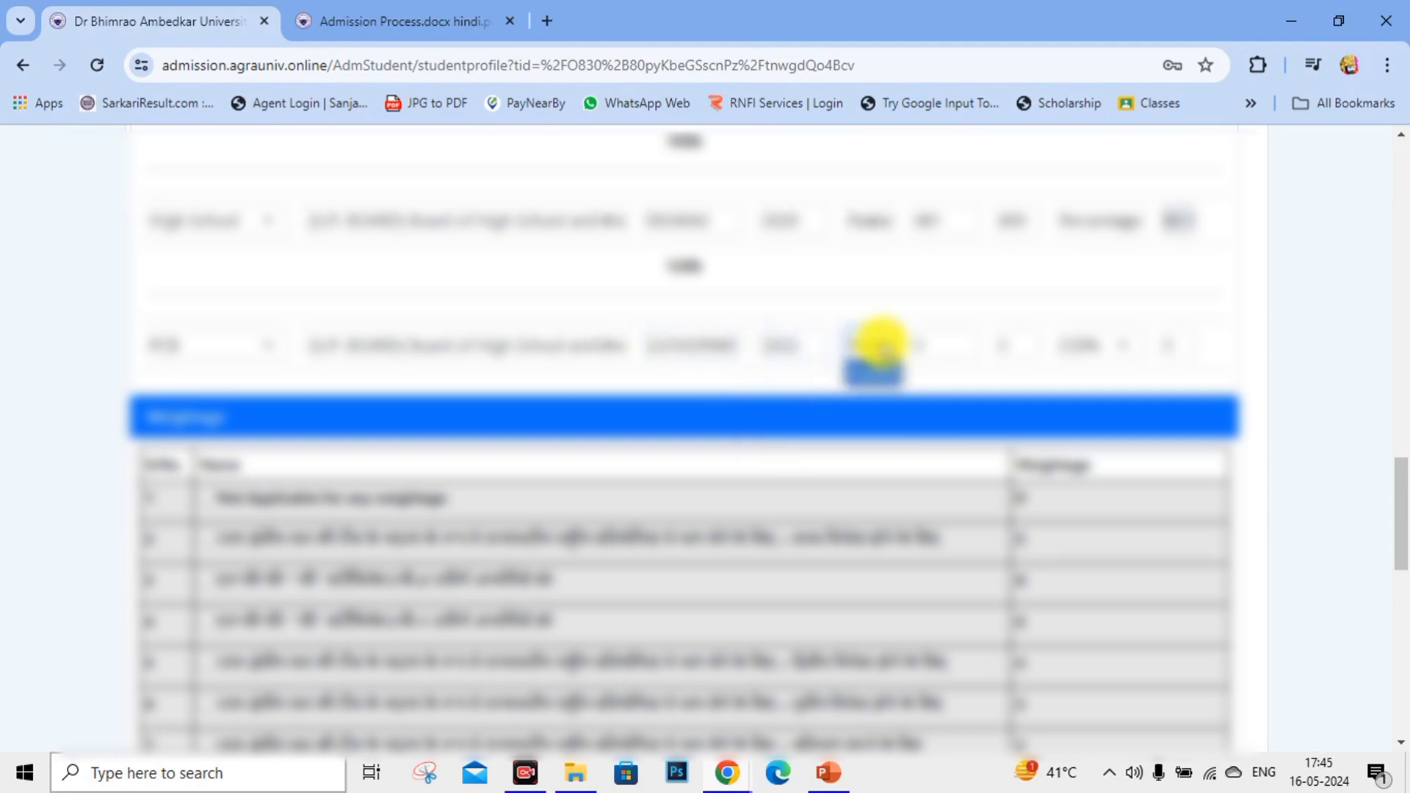
click(878, 375)
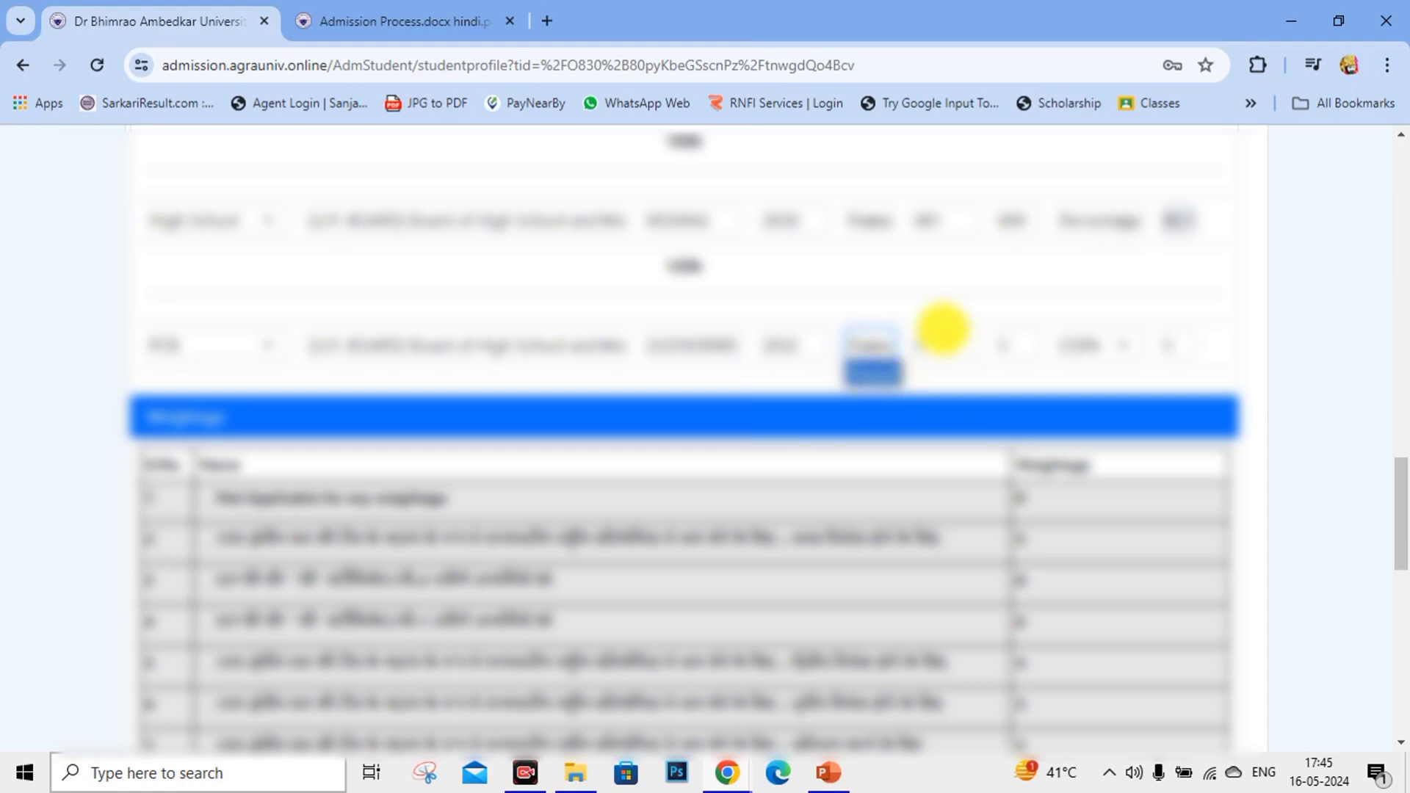
click(940, 335)
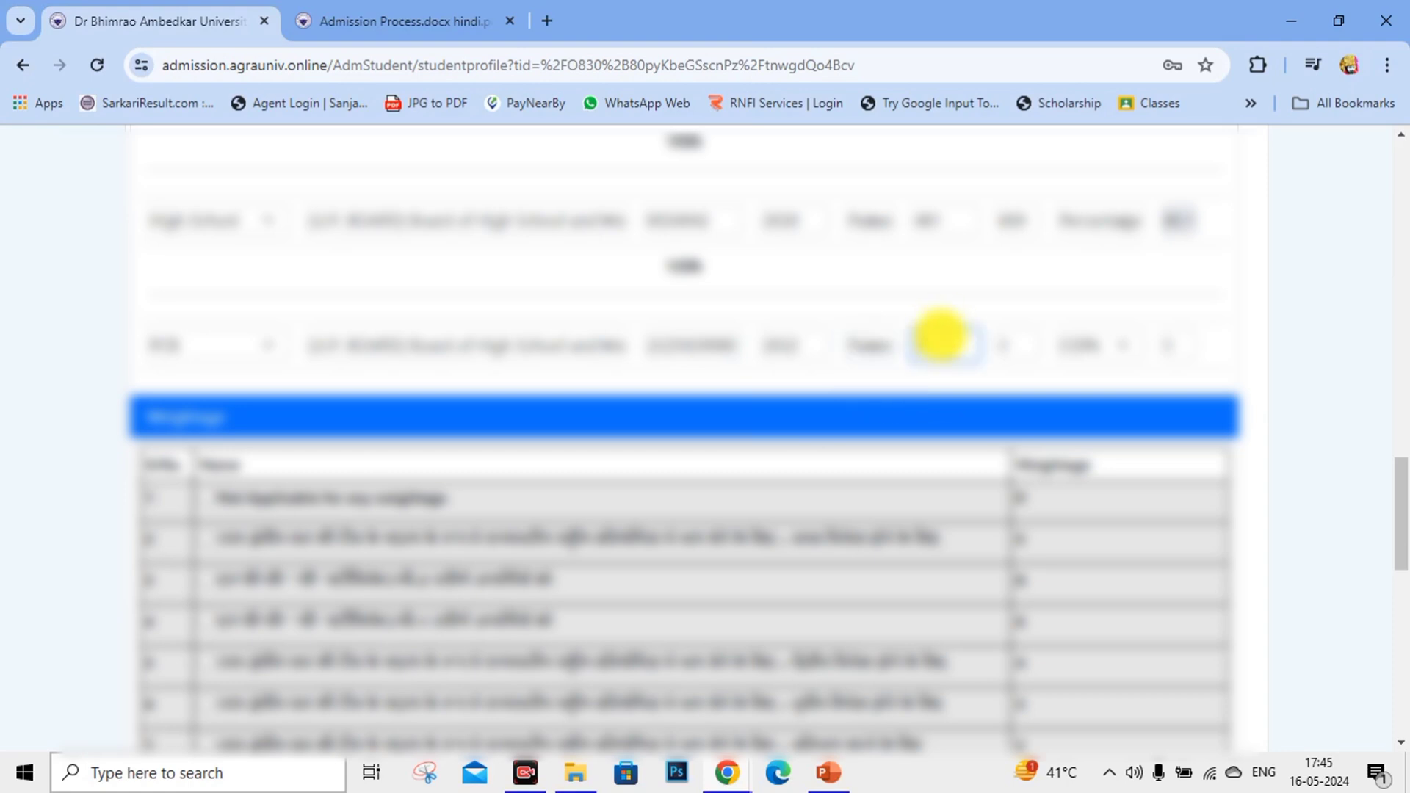
key(Tab)
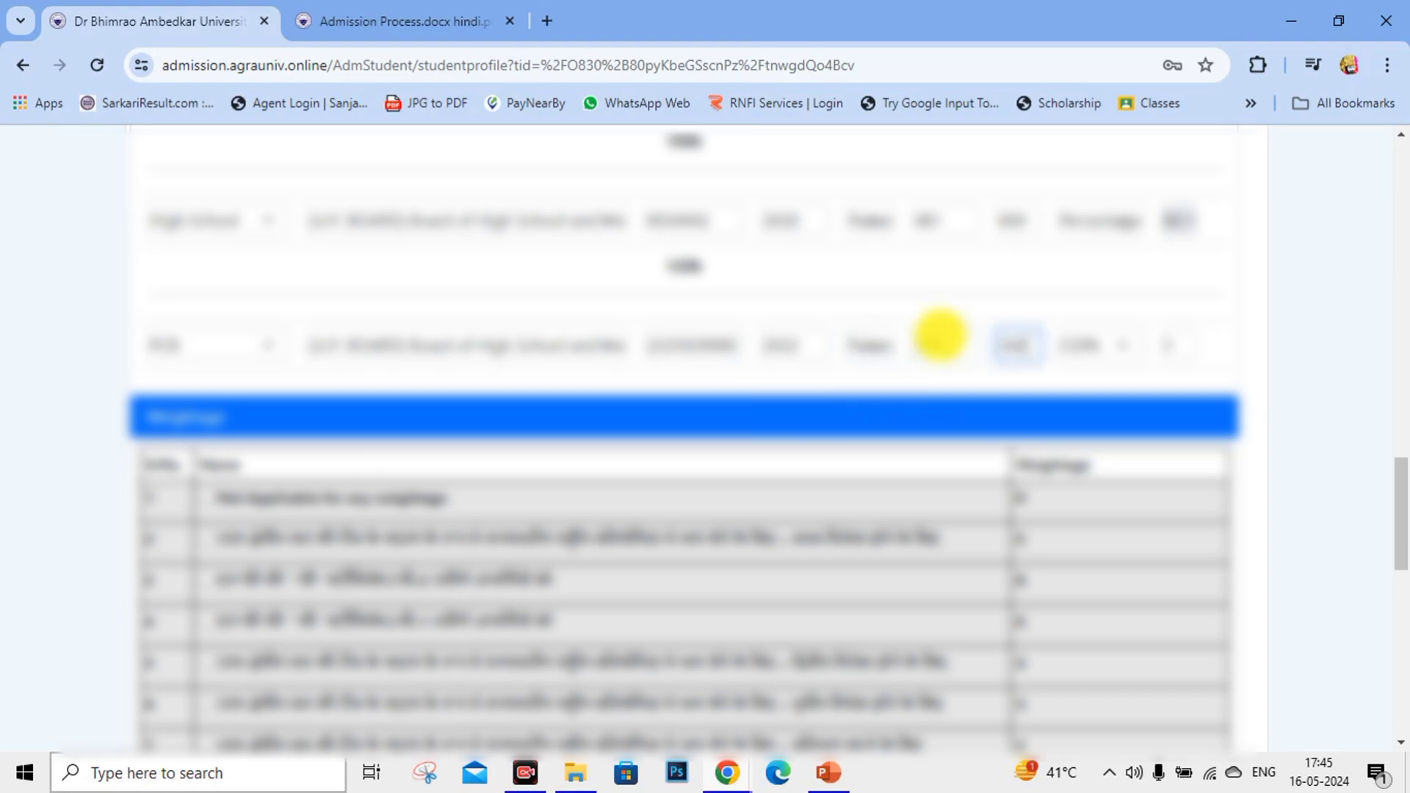
text(500)
key(Tab)
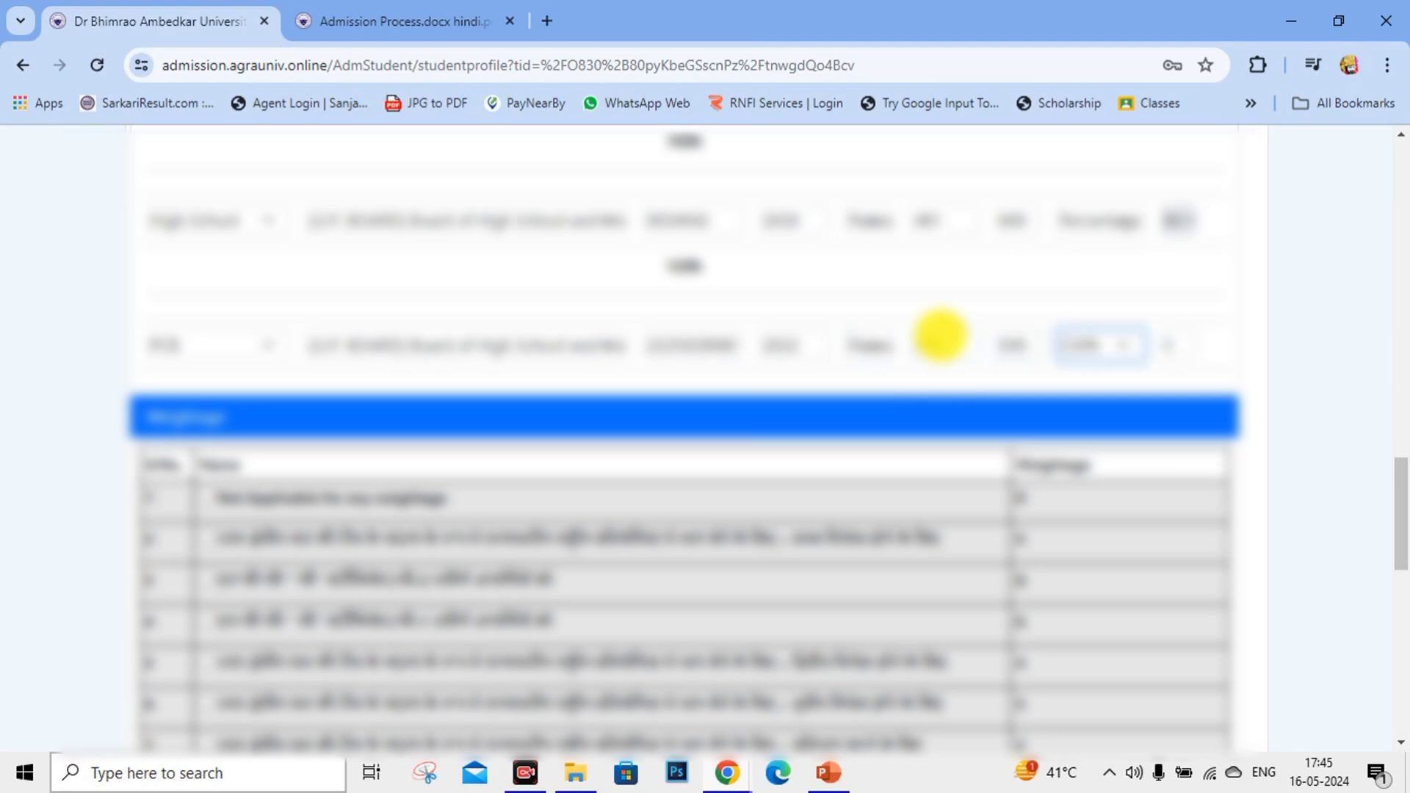
click(1076, 342)
click(1083, 378)
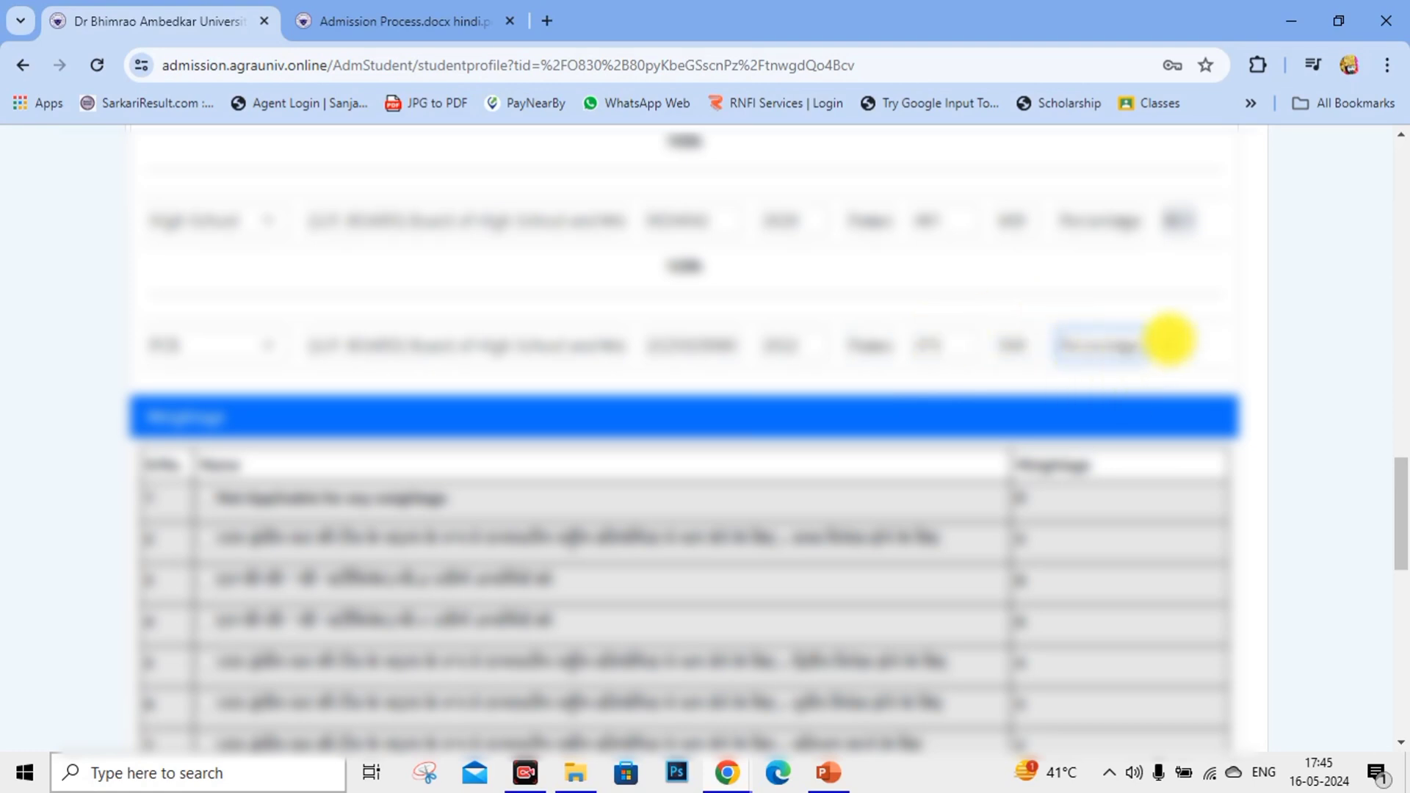
scroll(110, 378, down, 3)
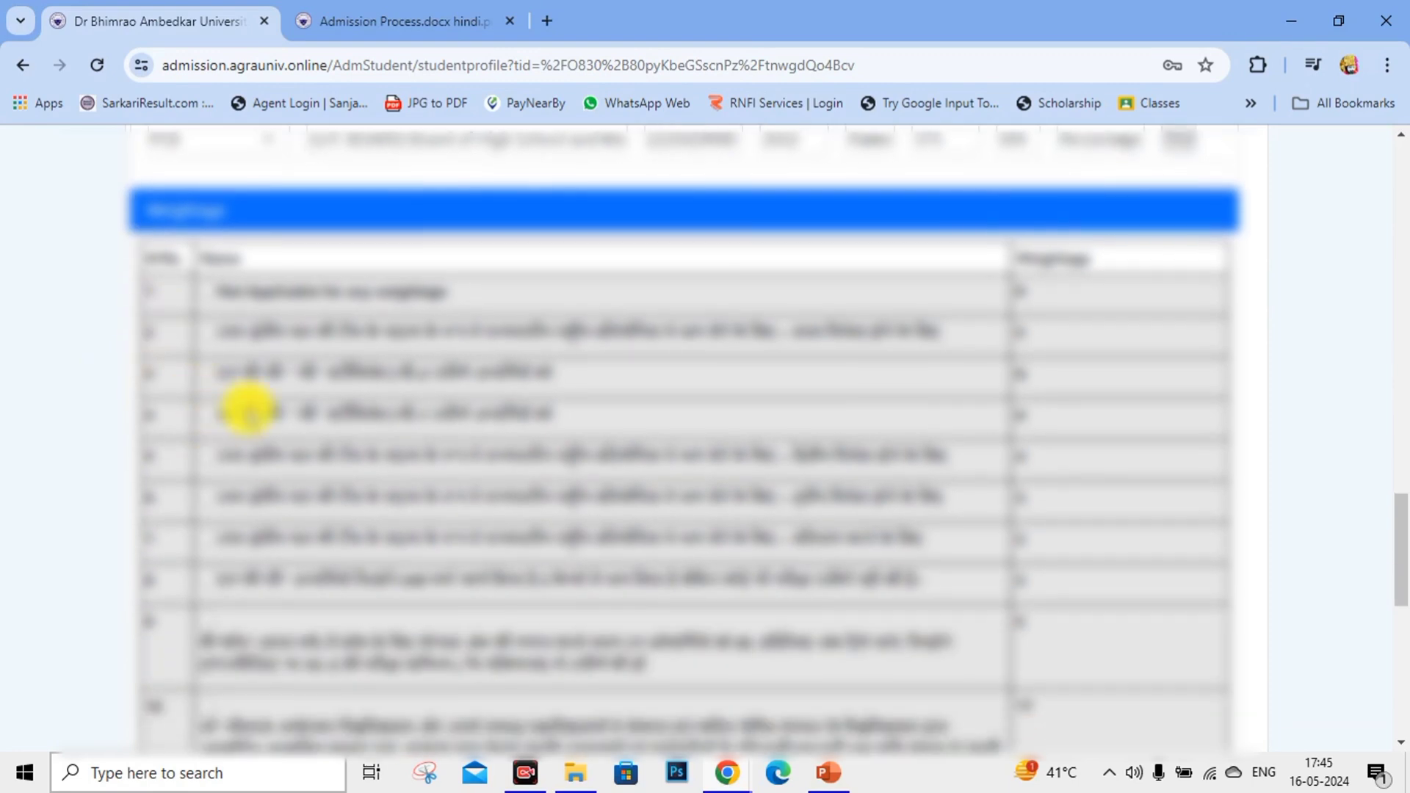
Tick 'Not Applicable for any weightage' in row 1 of the Weightage table.
scroll(336, 510, down, 2)
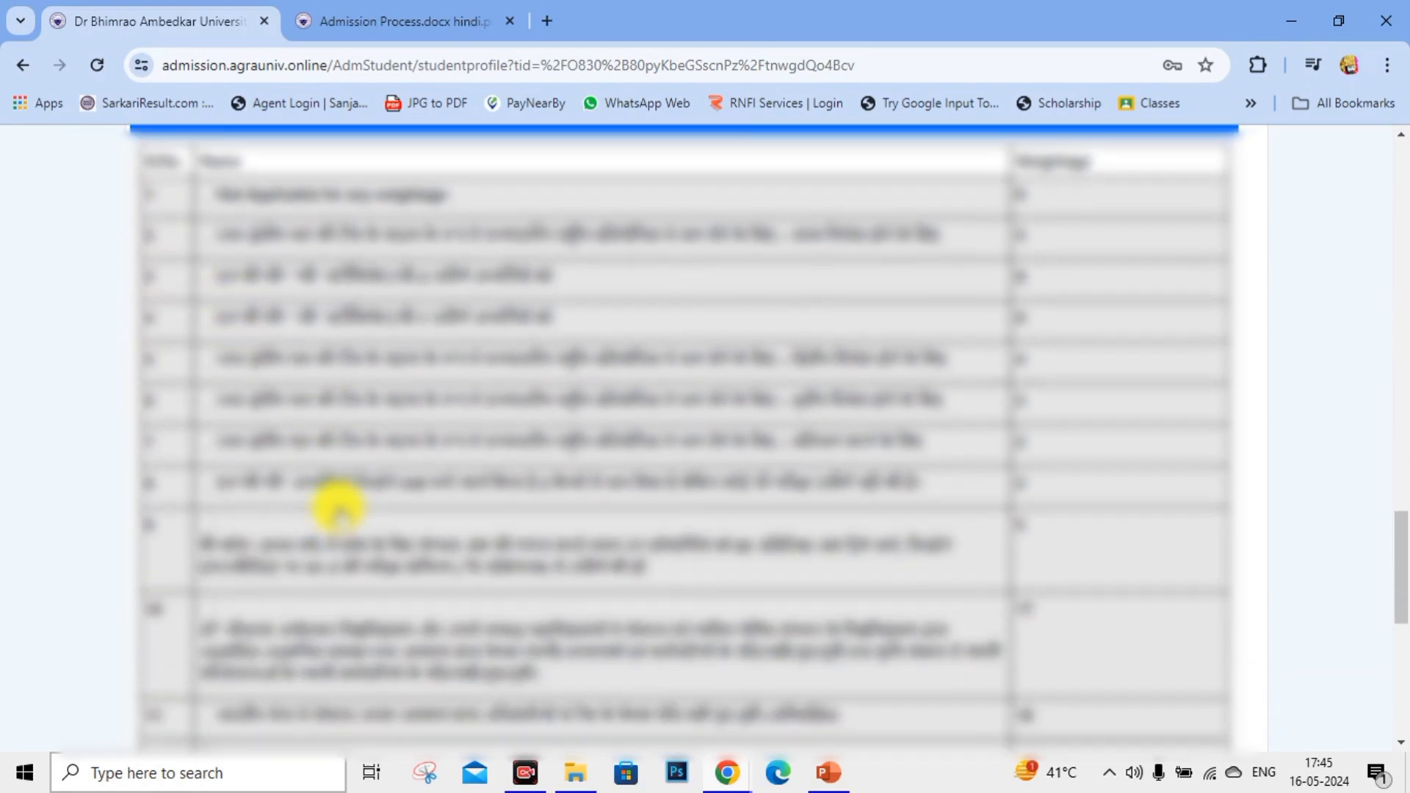
scroll(337, 507, up, 2)
scroll(543, 358, down, 2)
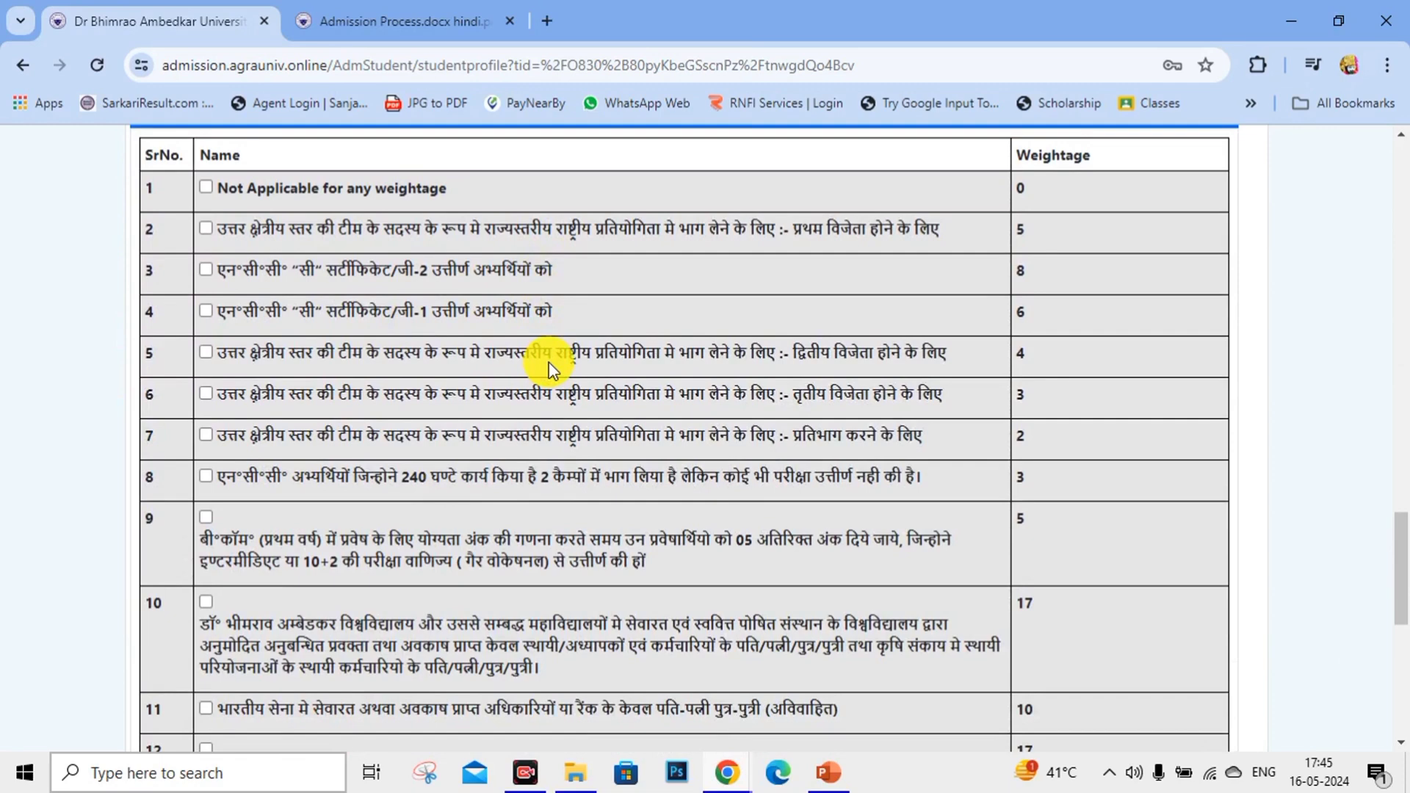
scroll(550, 367, up, 2)
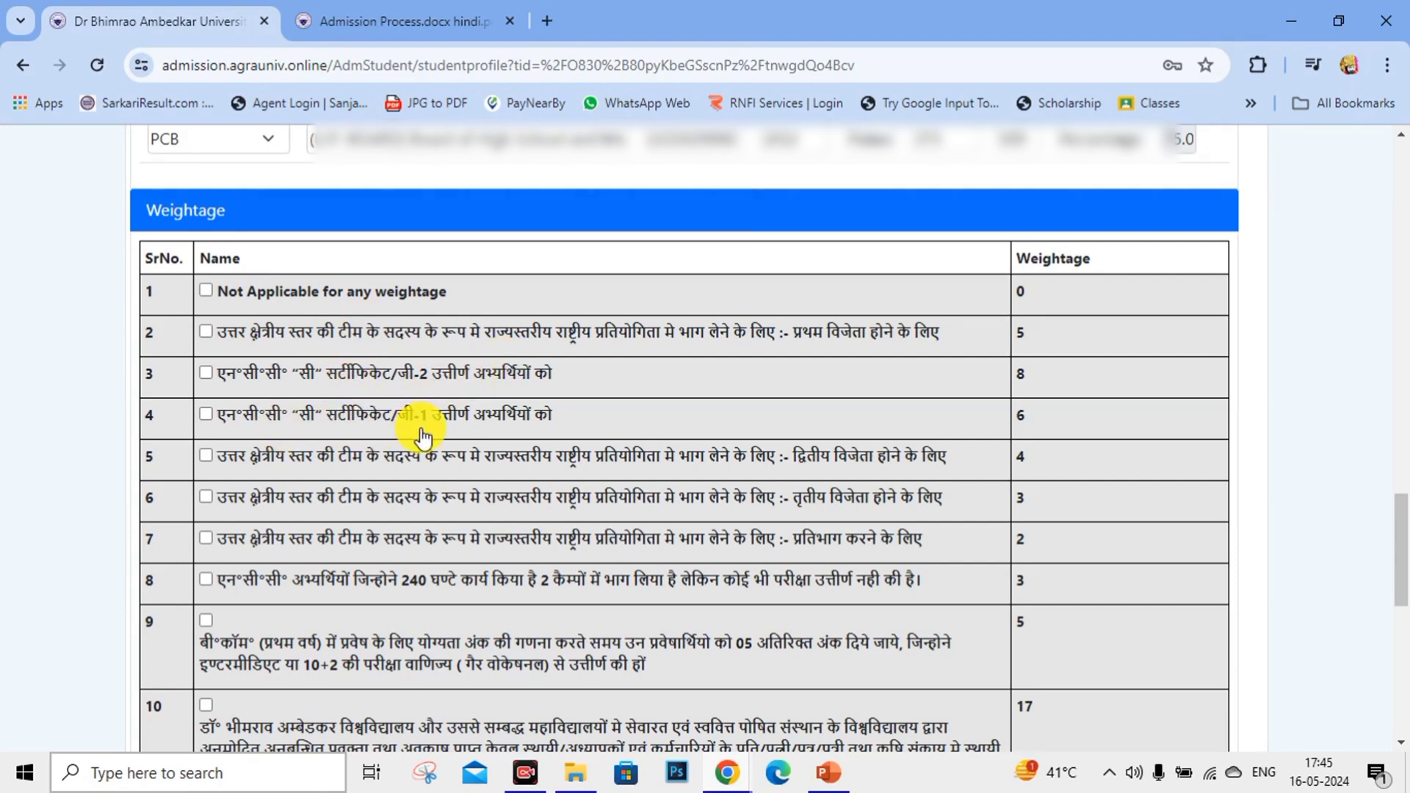
scroll(306, 450, down, 2)
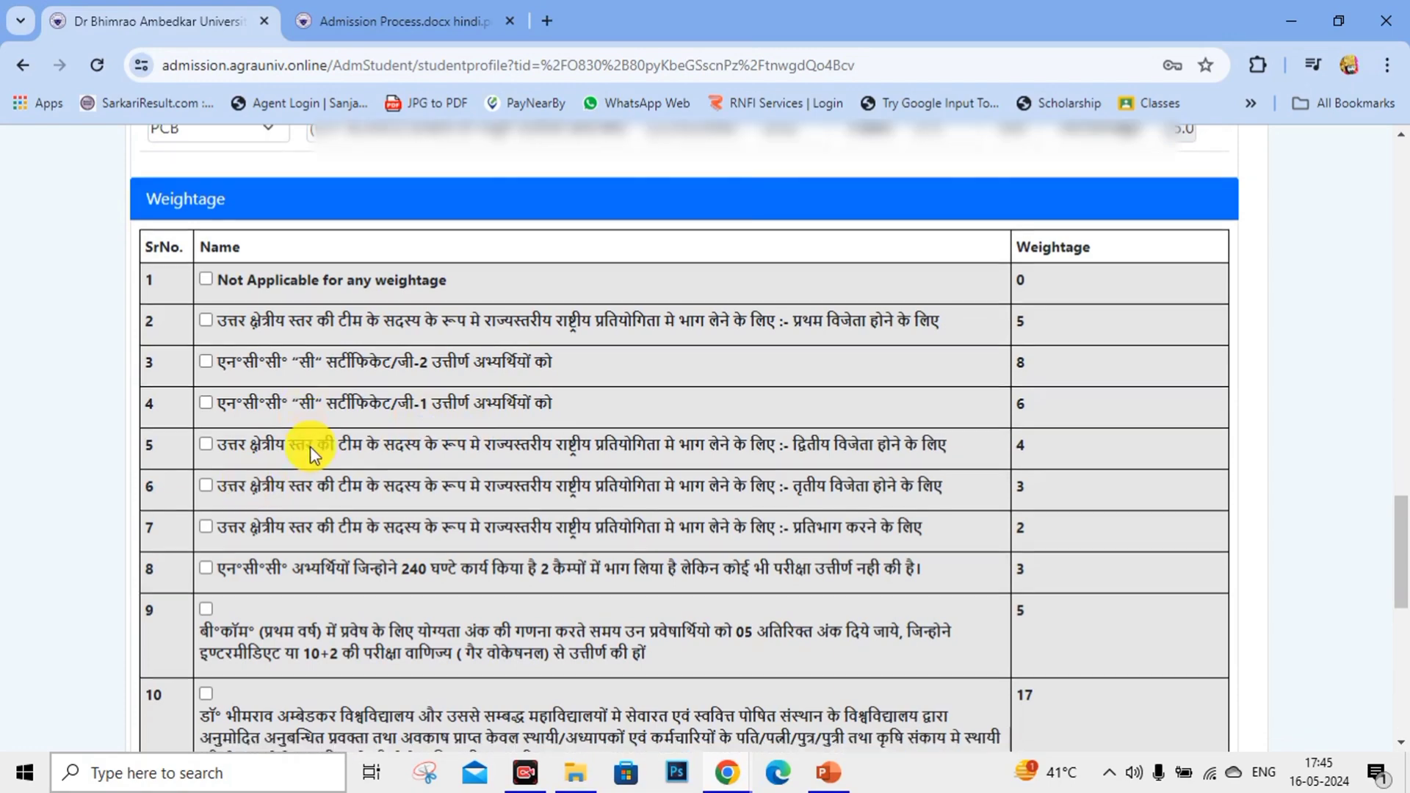
scroll(314, 468, down, 5)
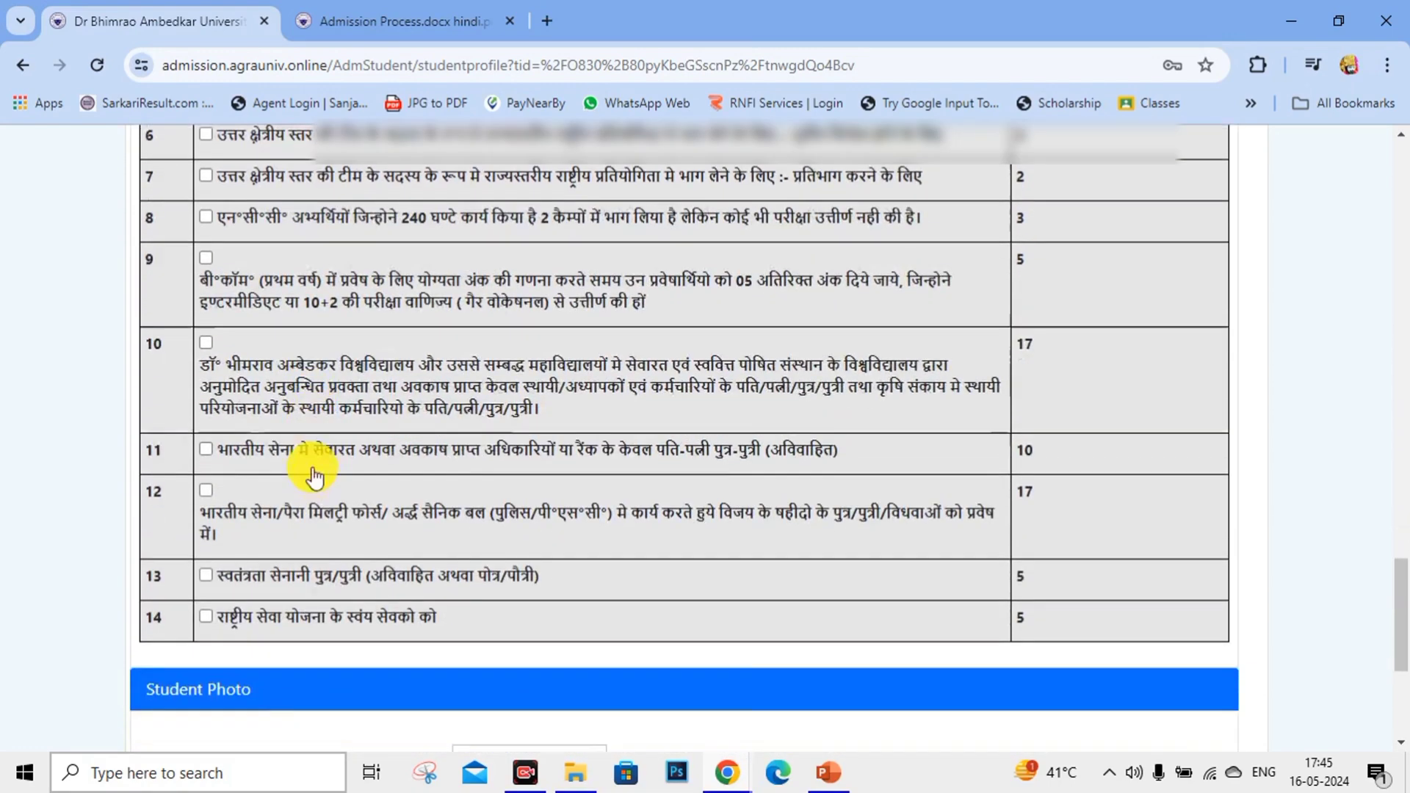
scroll(441, 430, up, 10)
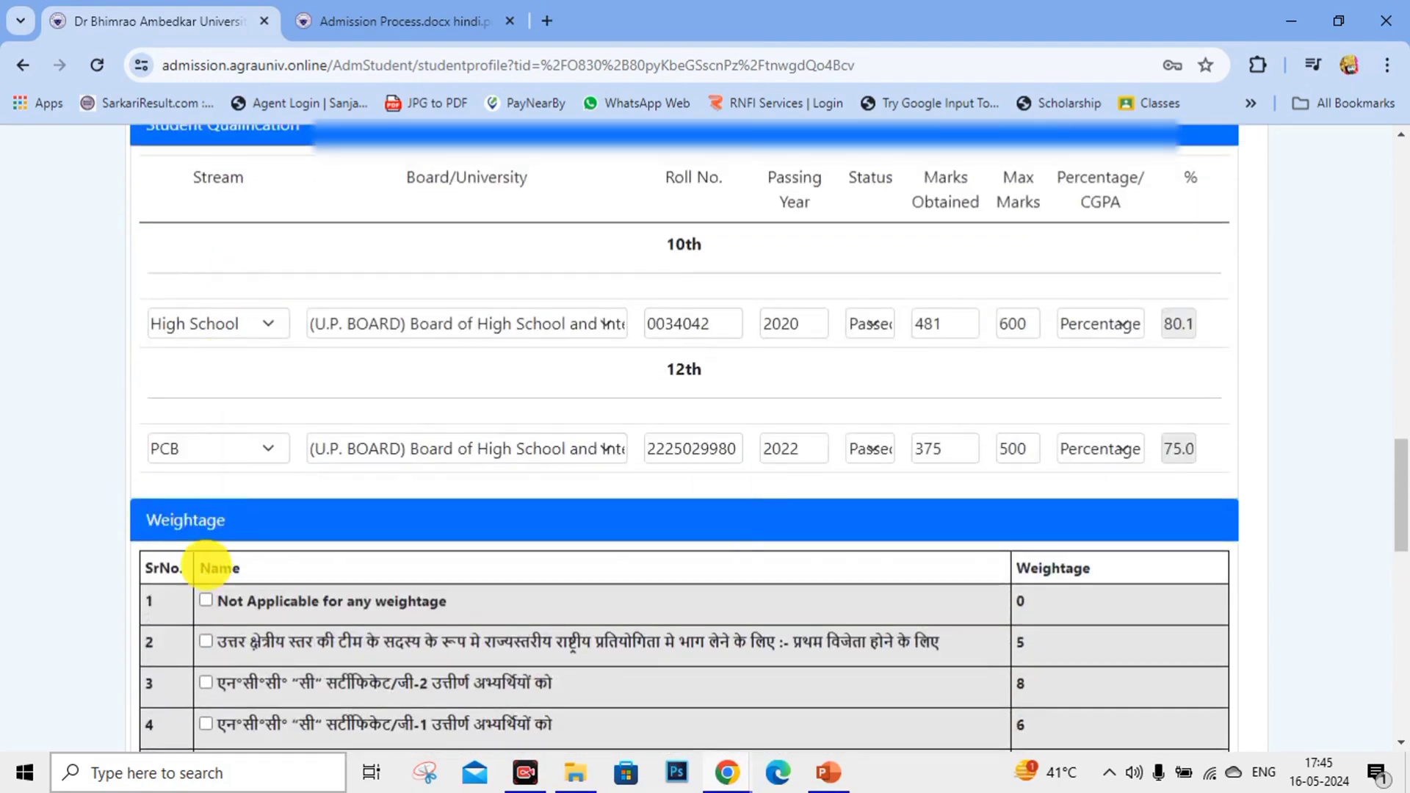
click(205, 600)
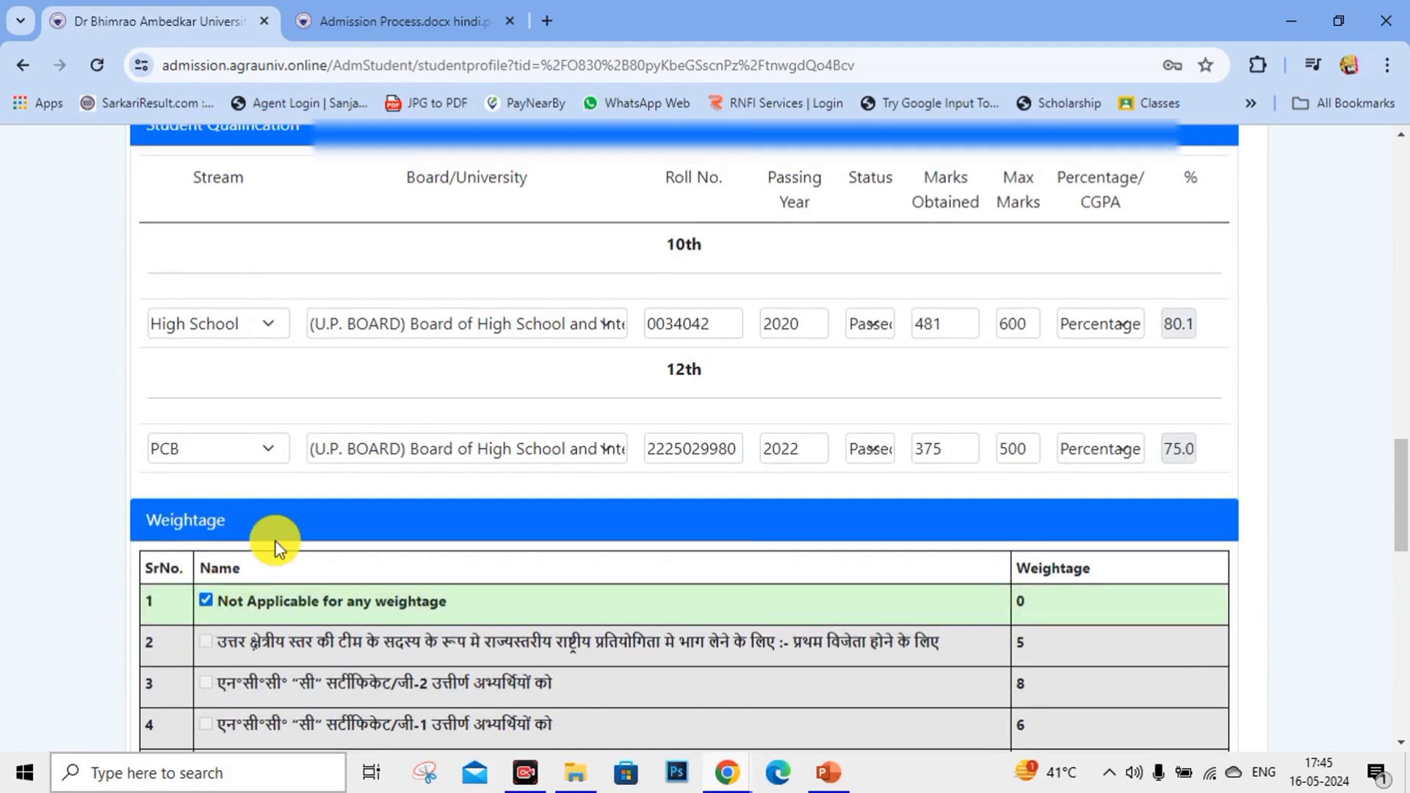
scroll(274, 542, down, 5)
scroll(497, 376, down, 8)
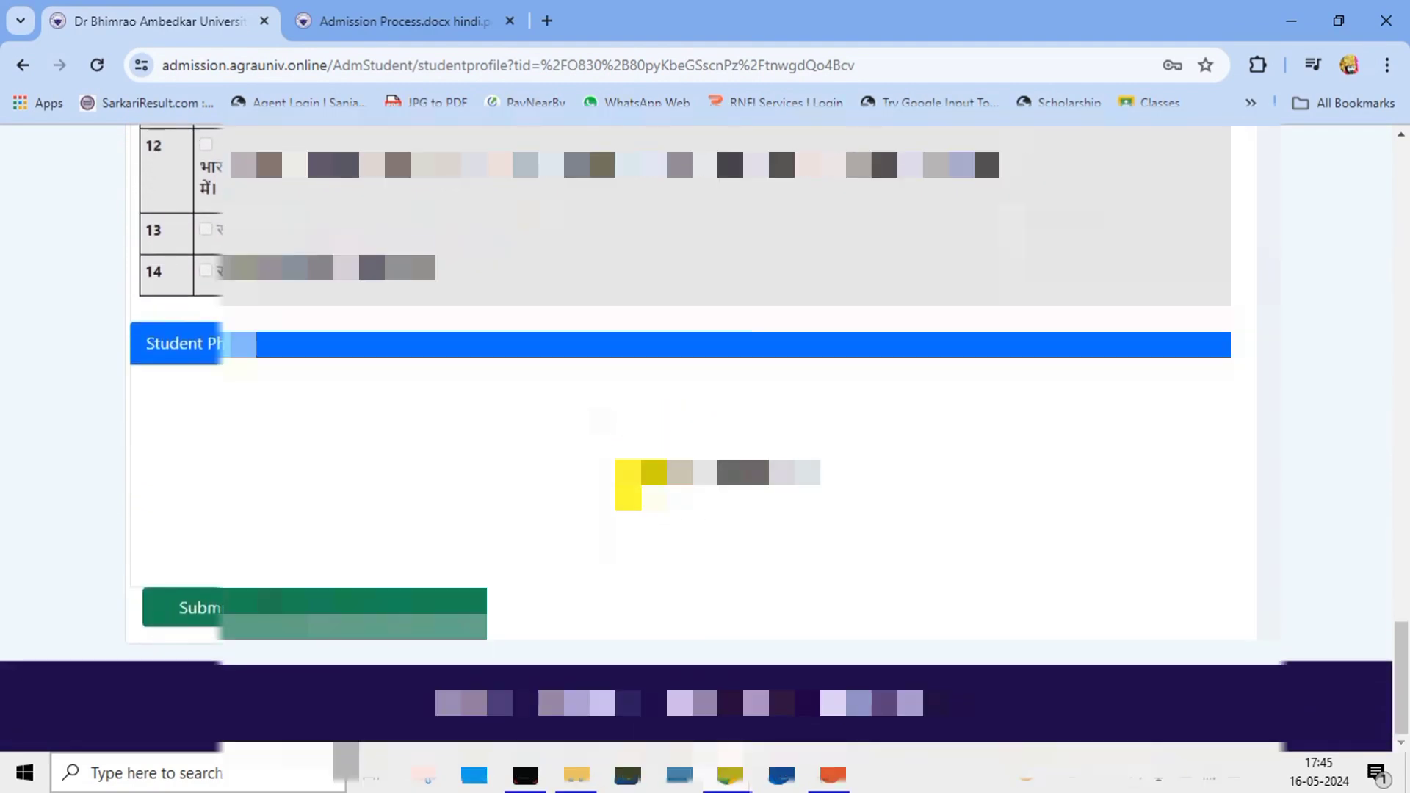
Upload the student's photo from its folder on the STUDY MATERIAL CP (G:) drive.
click(628, 477)
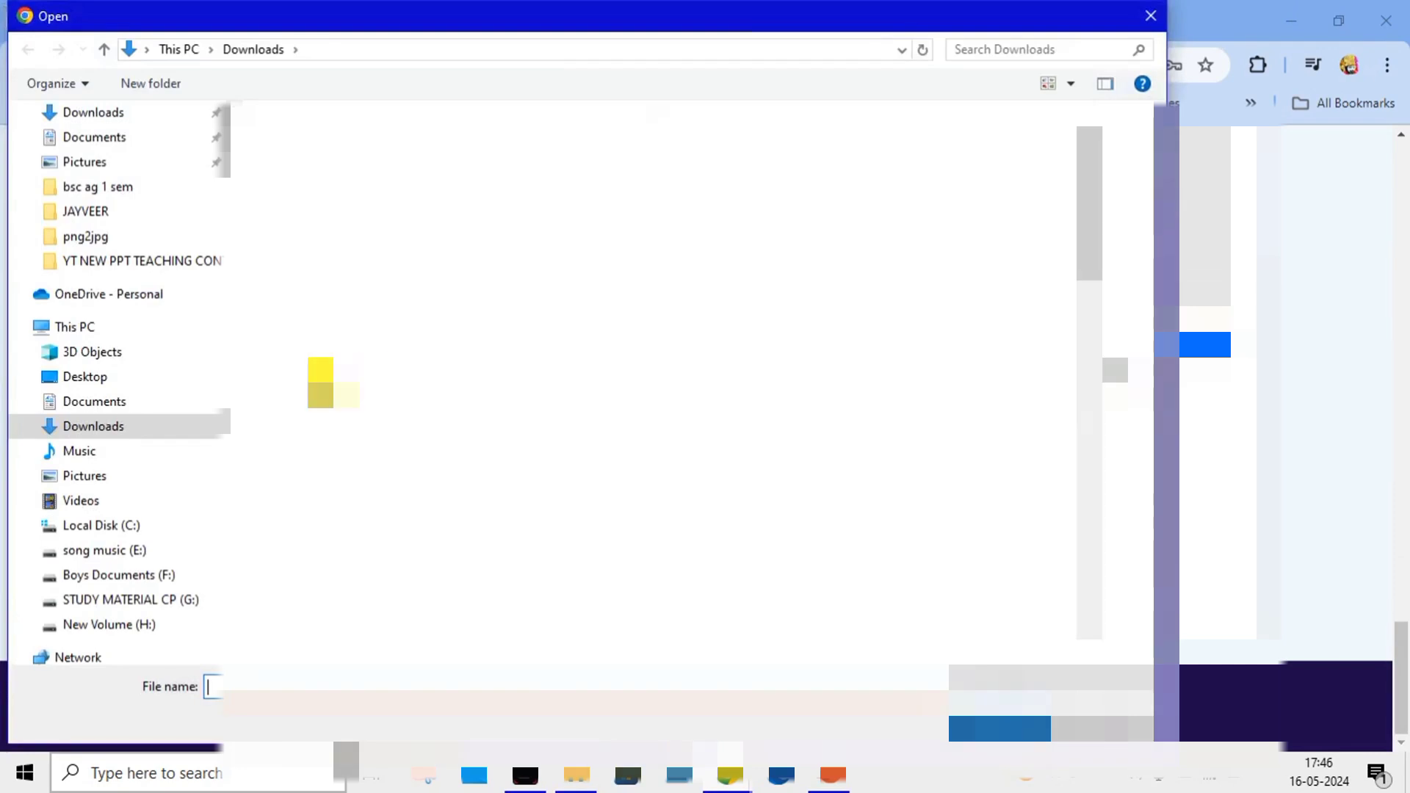
click(122, 599)
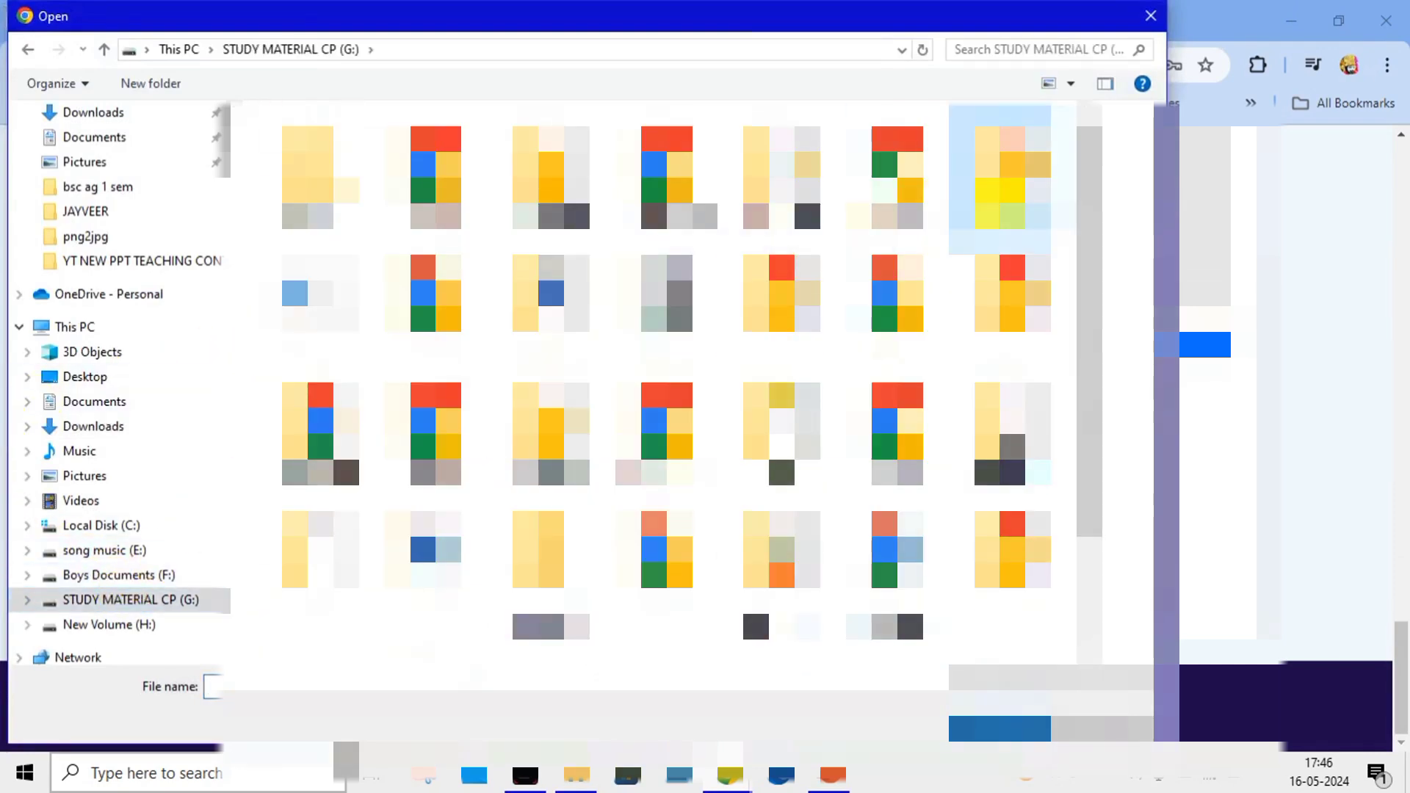
double_click(999, 176)
double_click(897, 162)
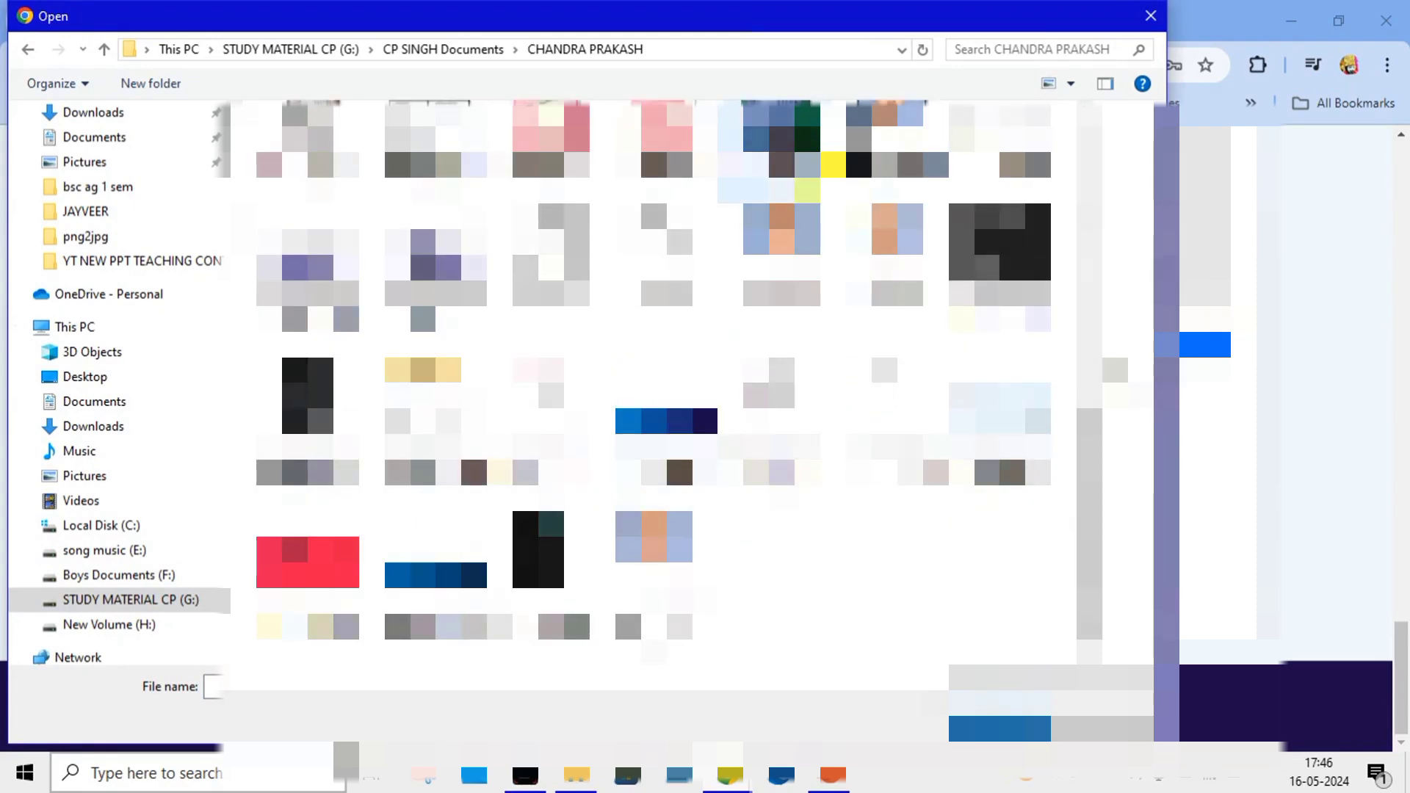
double_click(769, 523)
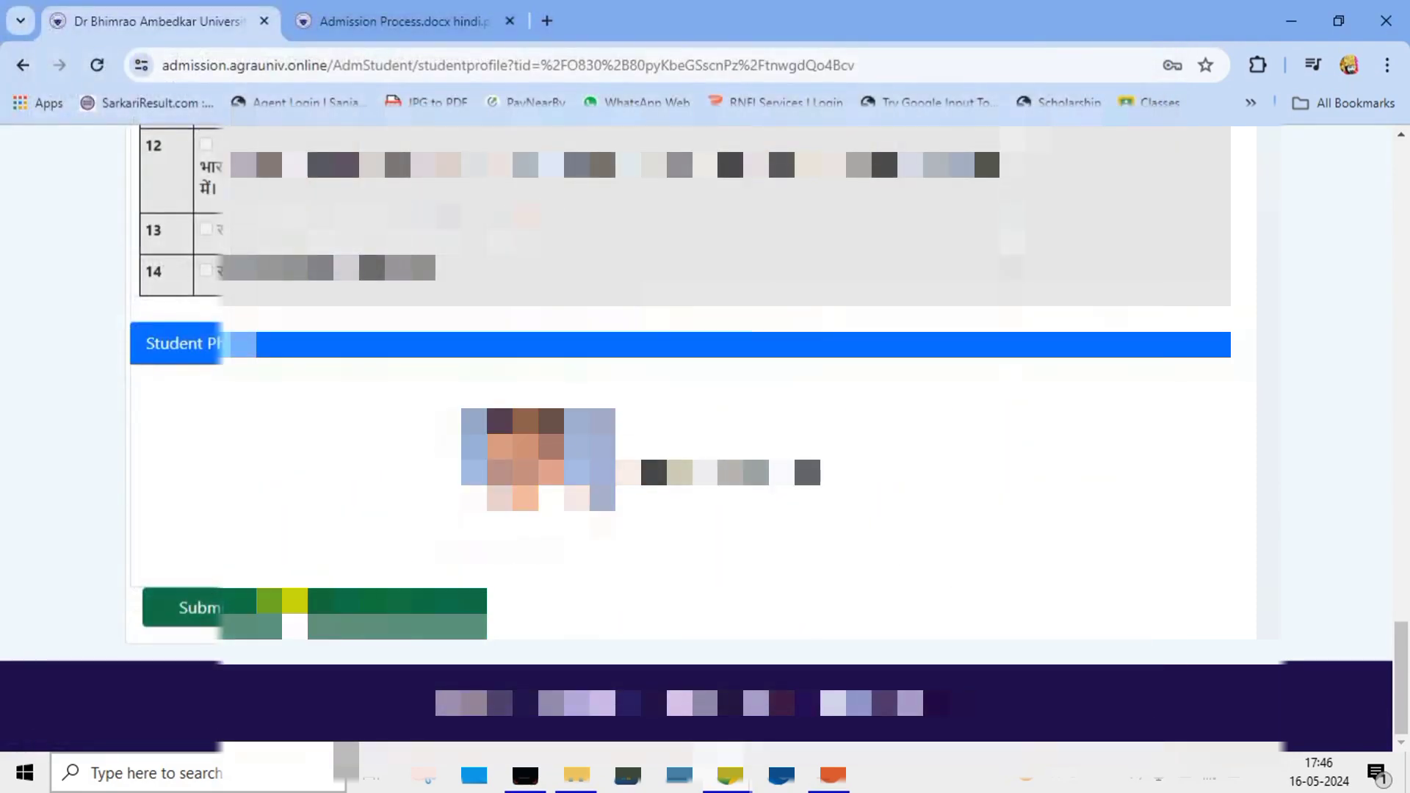
Submit the profile and confirm it, revealing the Course section below.
click(295, 600)
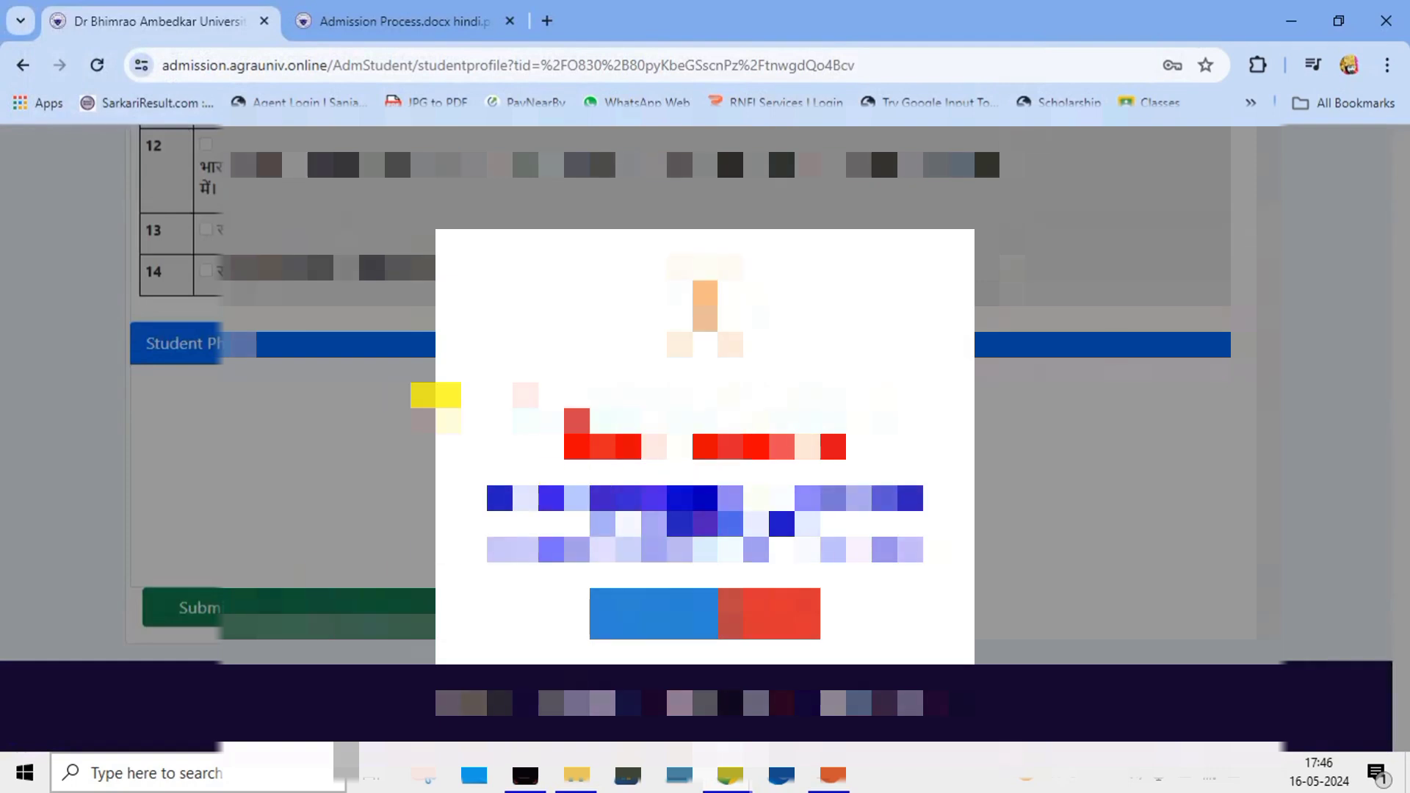
click(630, 591)
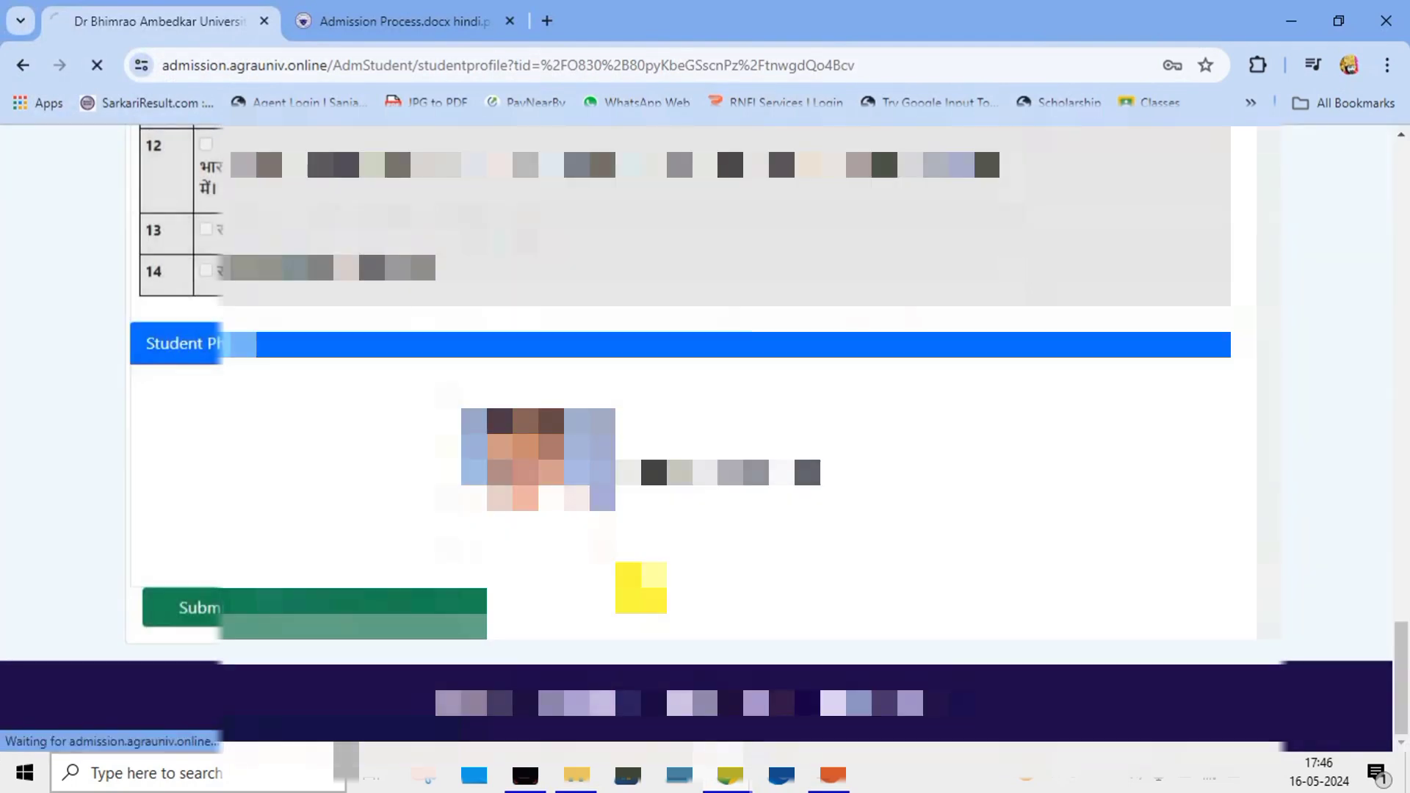
scroll(628, 485, down, 3)
scroll(628, 477, down, 15)
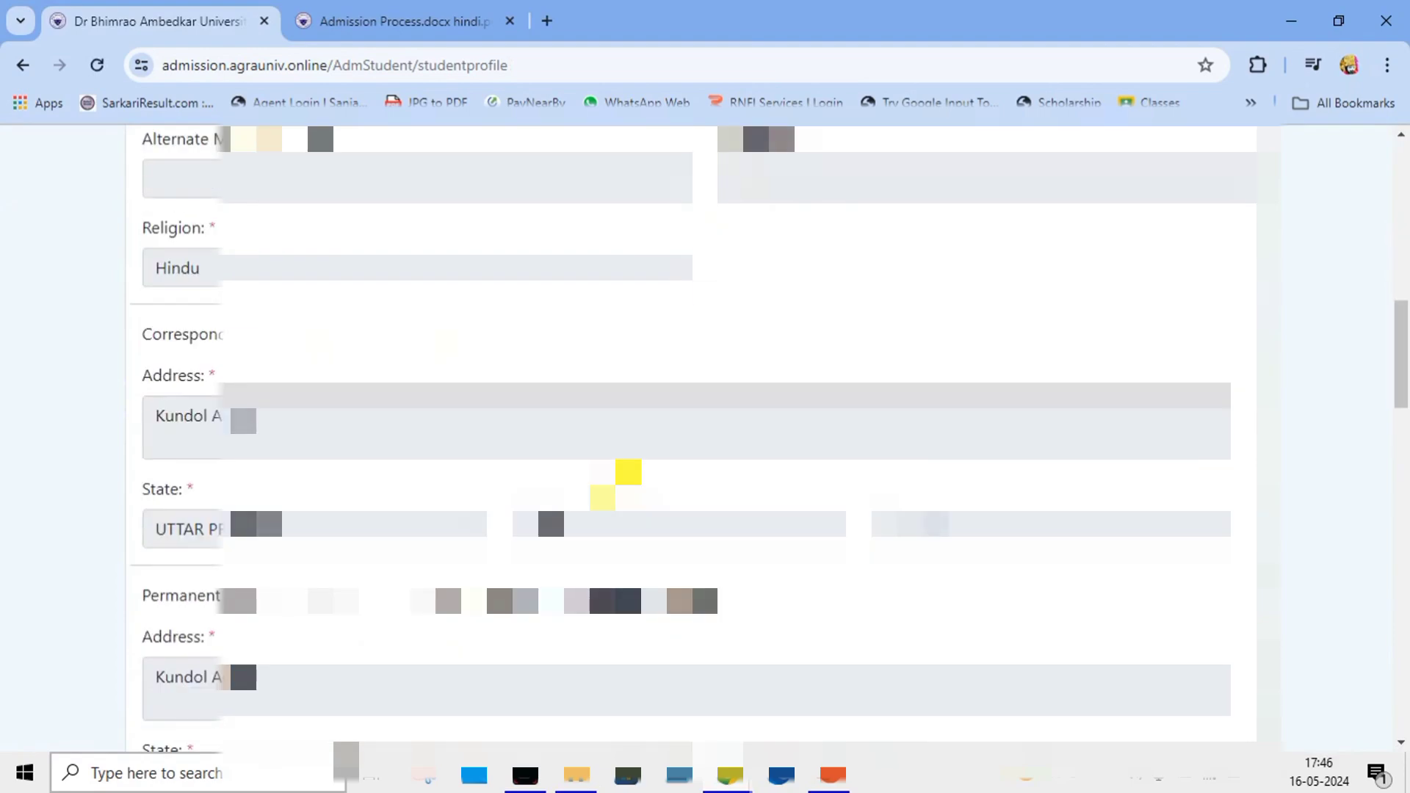
scroll(606, 438, down, 12)
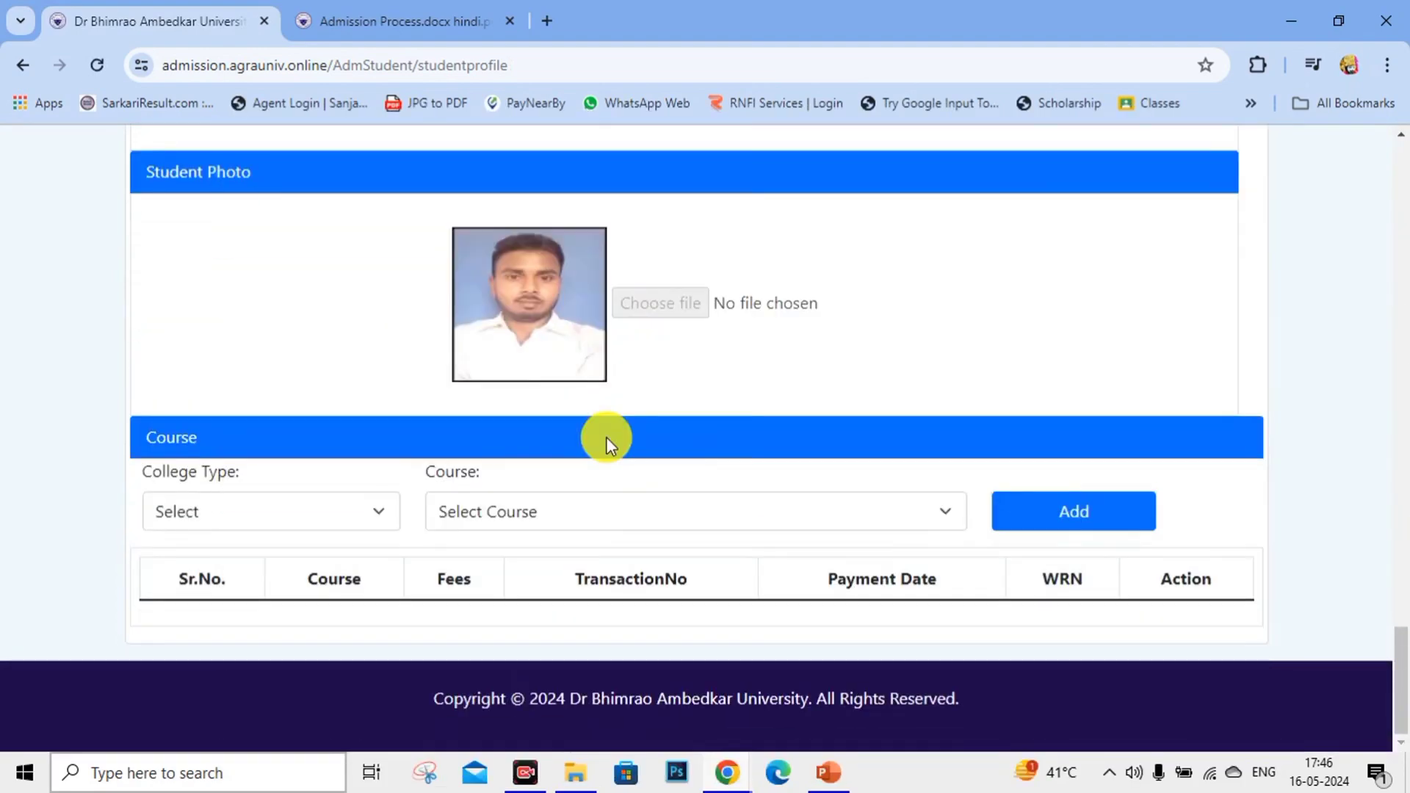
Set college type to University Campus(RW)+Affiliated, then choose BCA and add it.
click(279, 513)
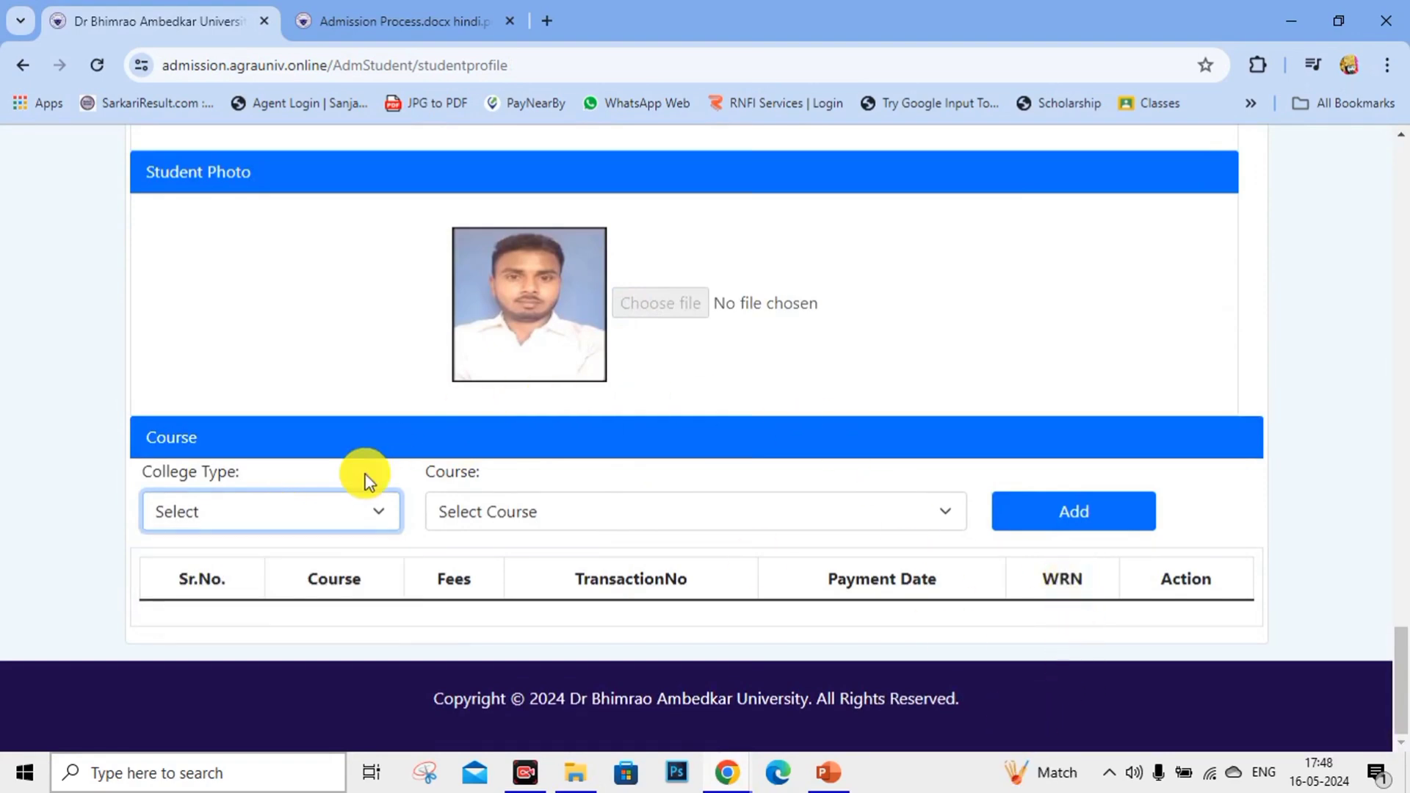
click(325, 513)
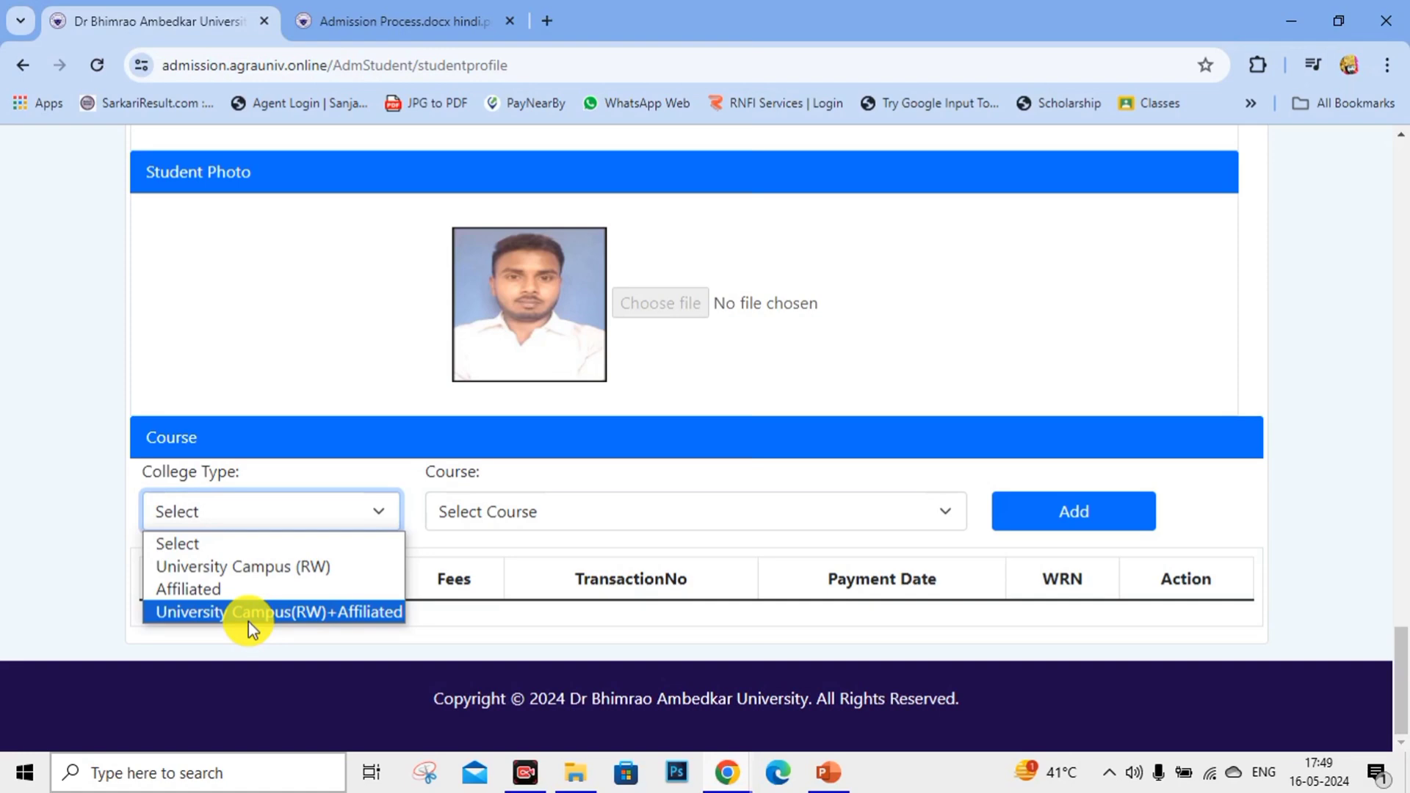
click(248, 611)
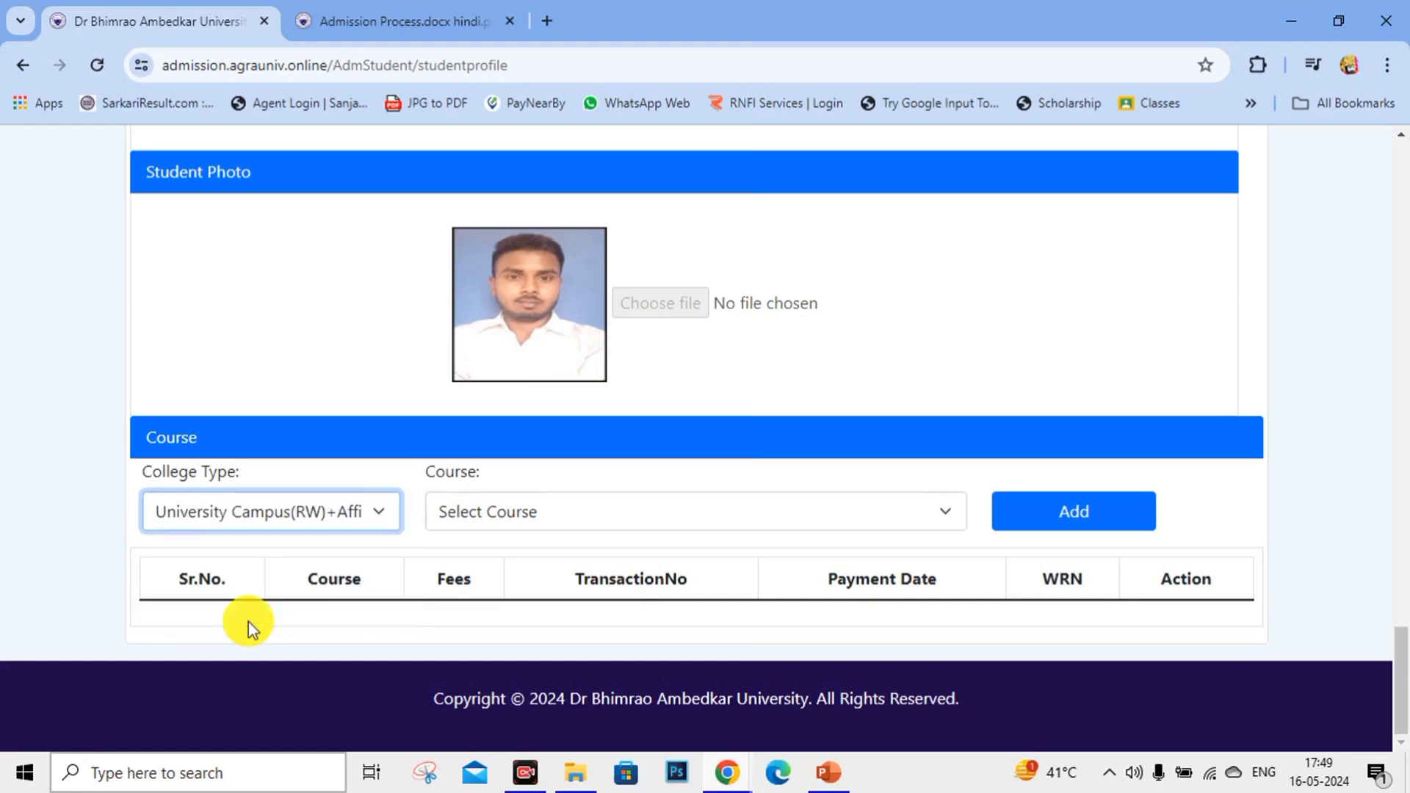
click(539, 505)
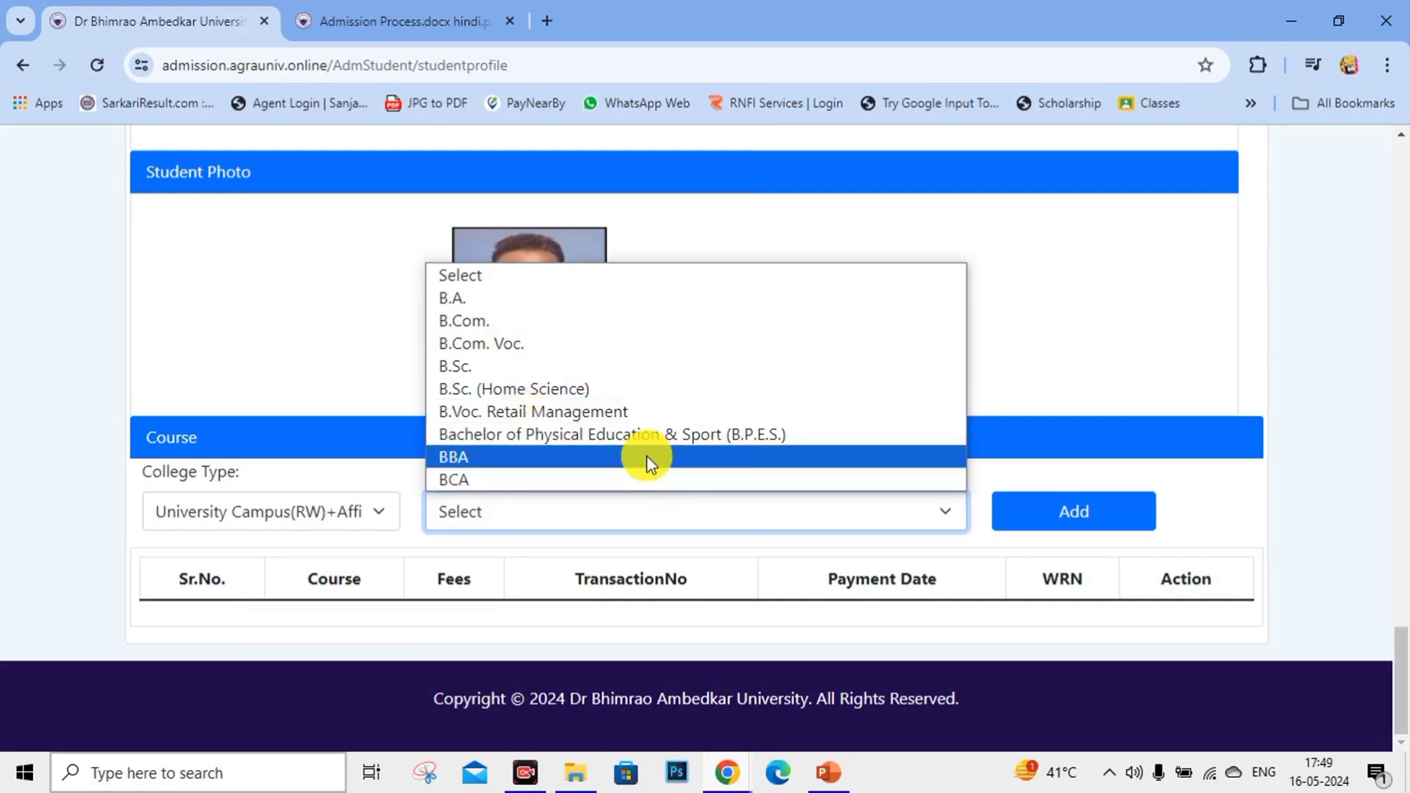
click(574, 477)
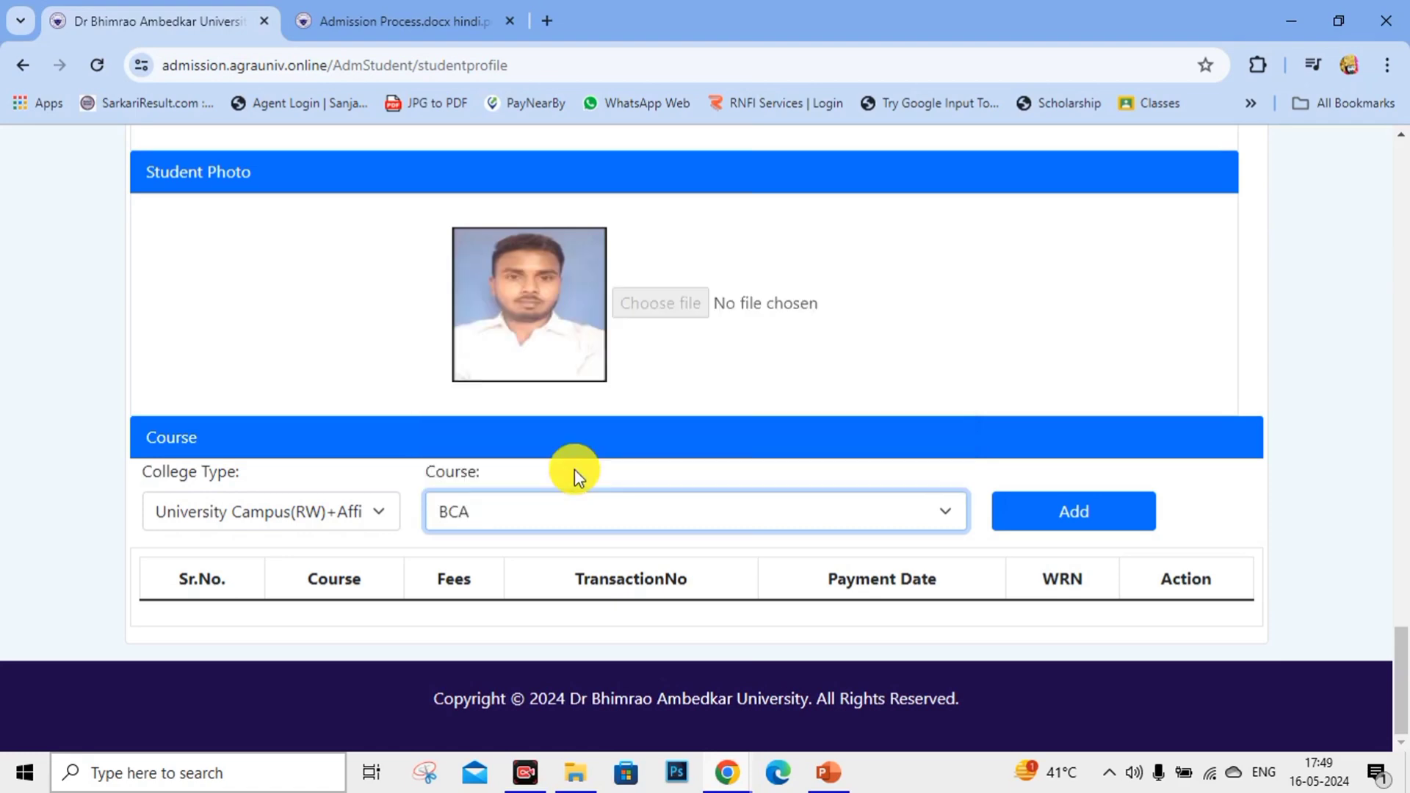
click(1068, 499)
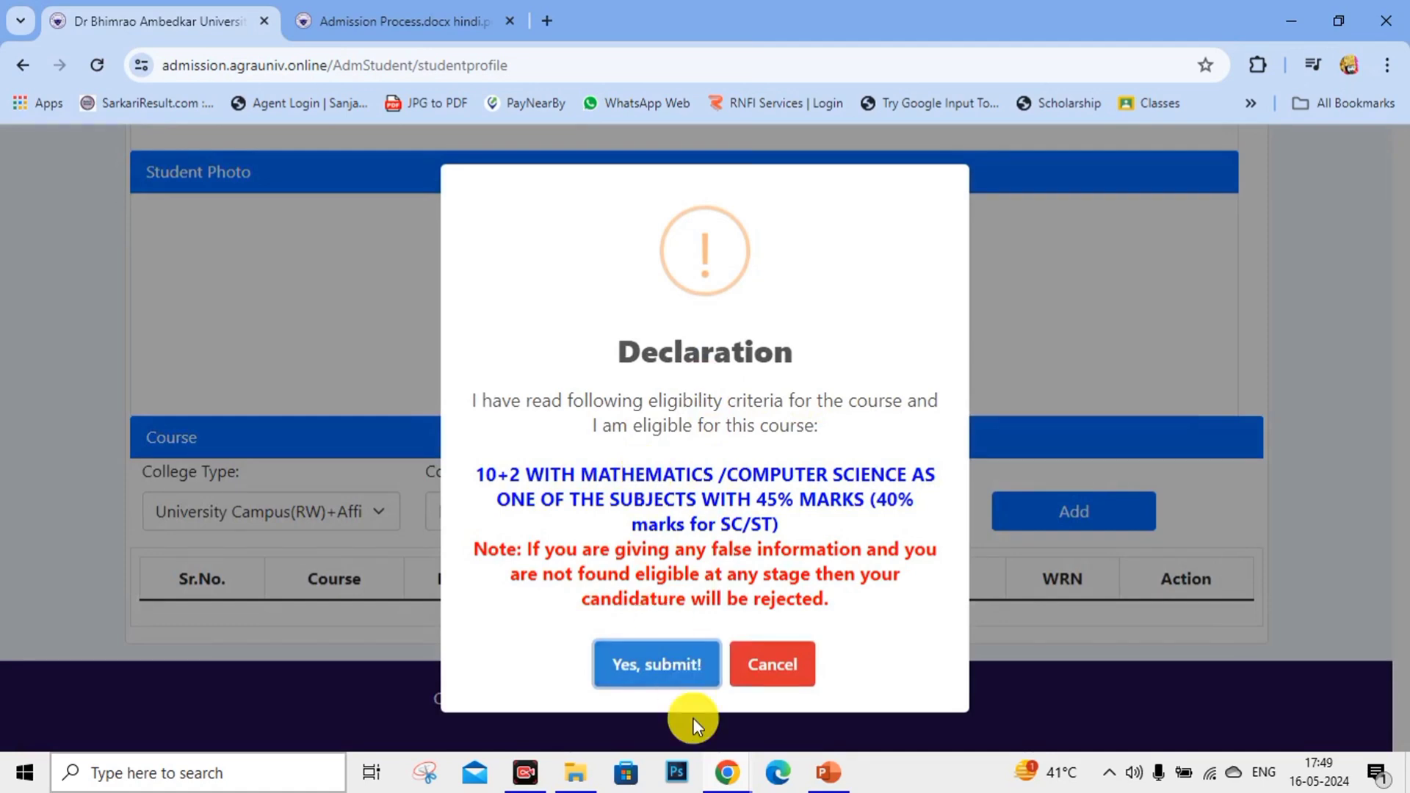
Cancel the BCA declaration and add BBA as the course instead.
click(783, 658)
click(586, 525)
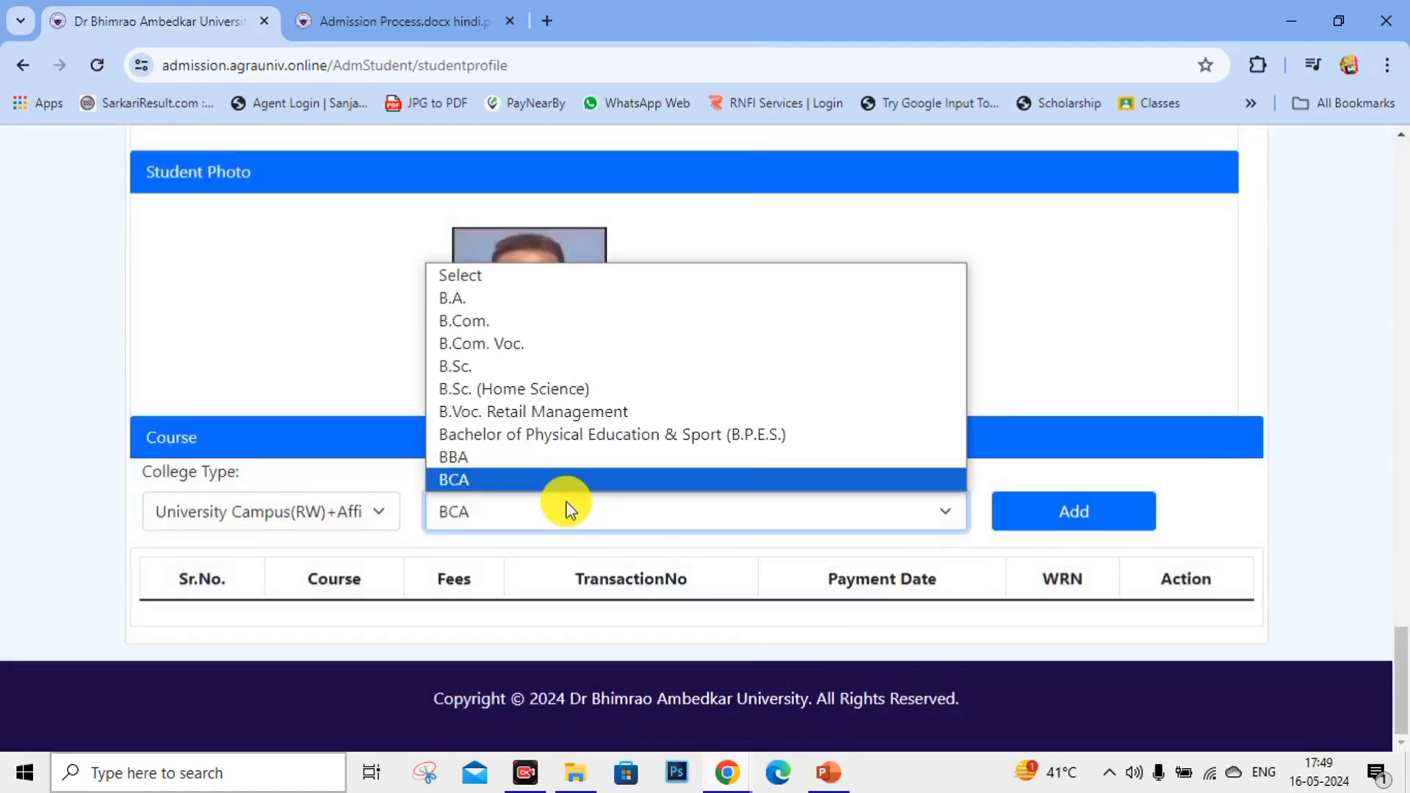
click(484, 456)
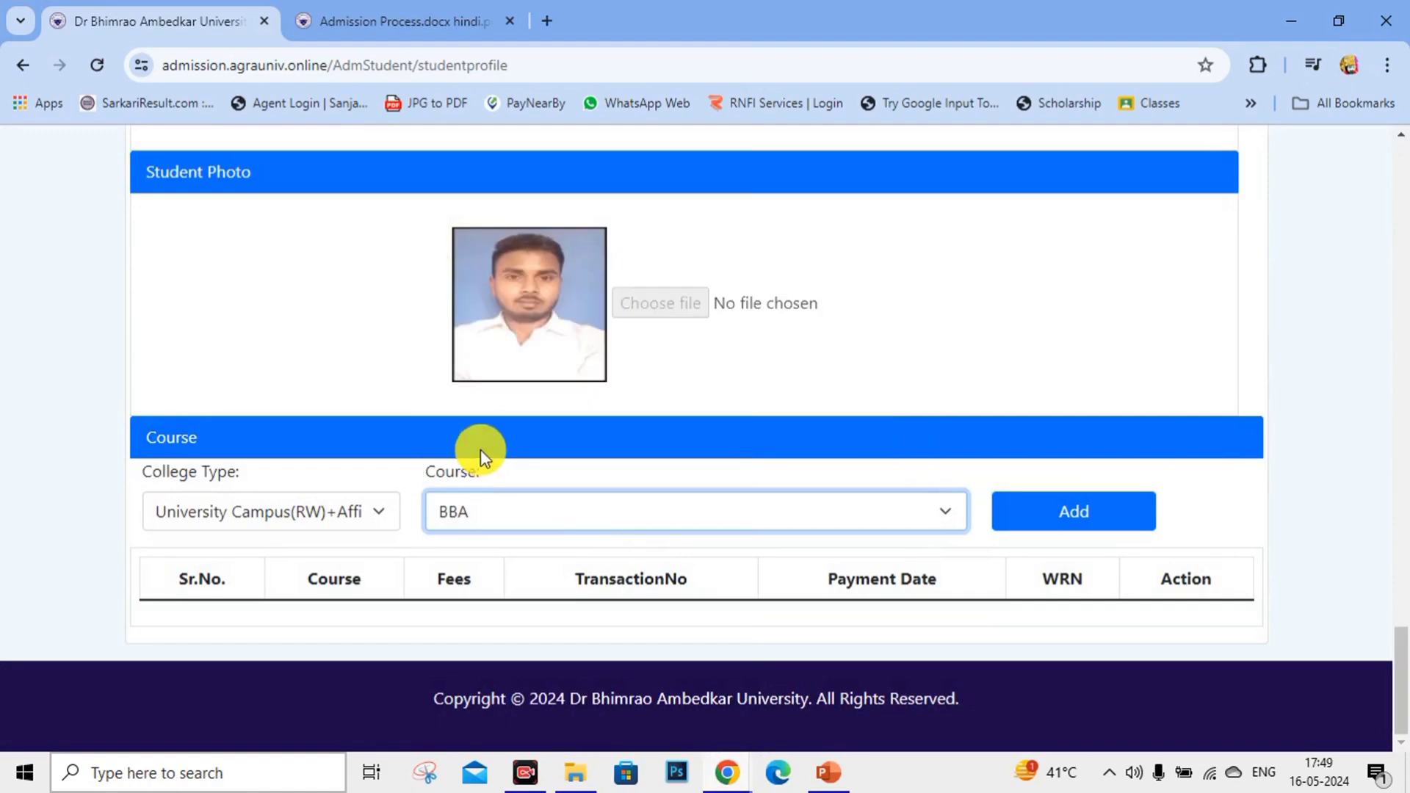
click(1096, 501)
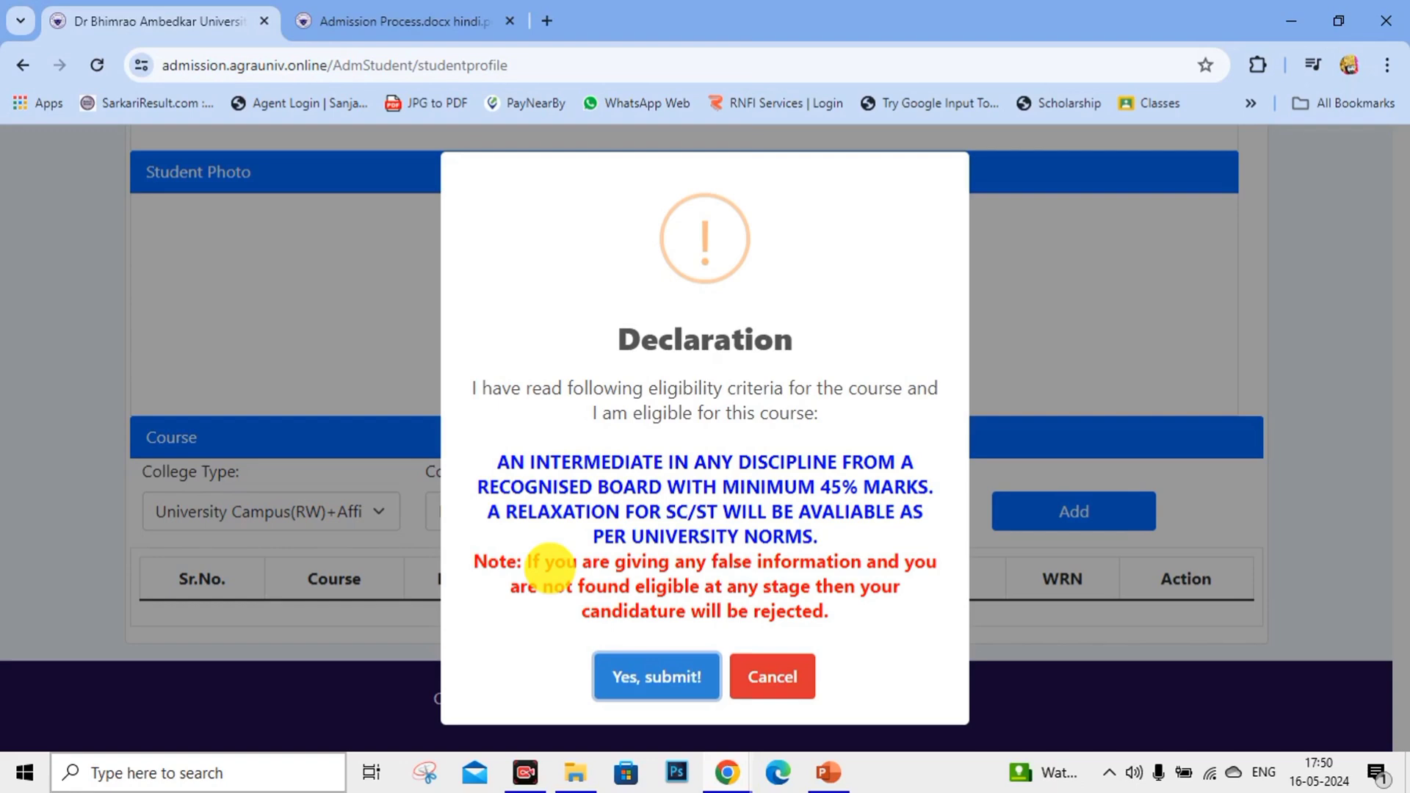
Confirm the BBA declaration, then add B.A. and confirm its eligibility declaration too.
click(660, 678)
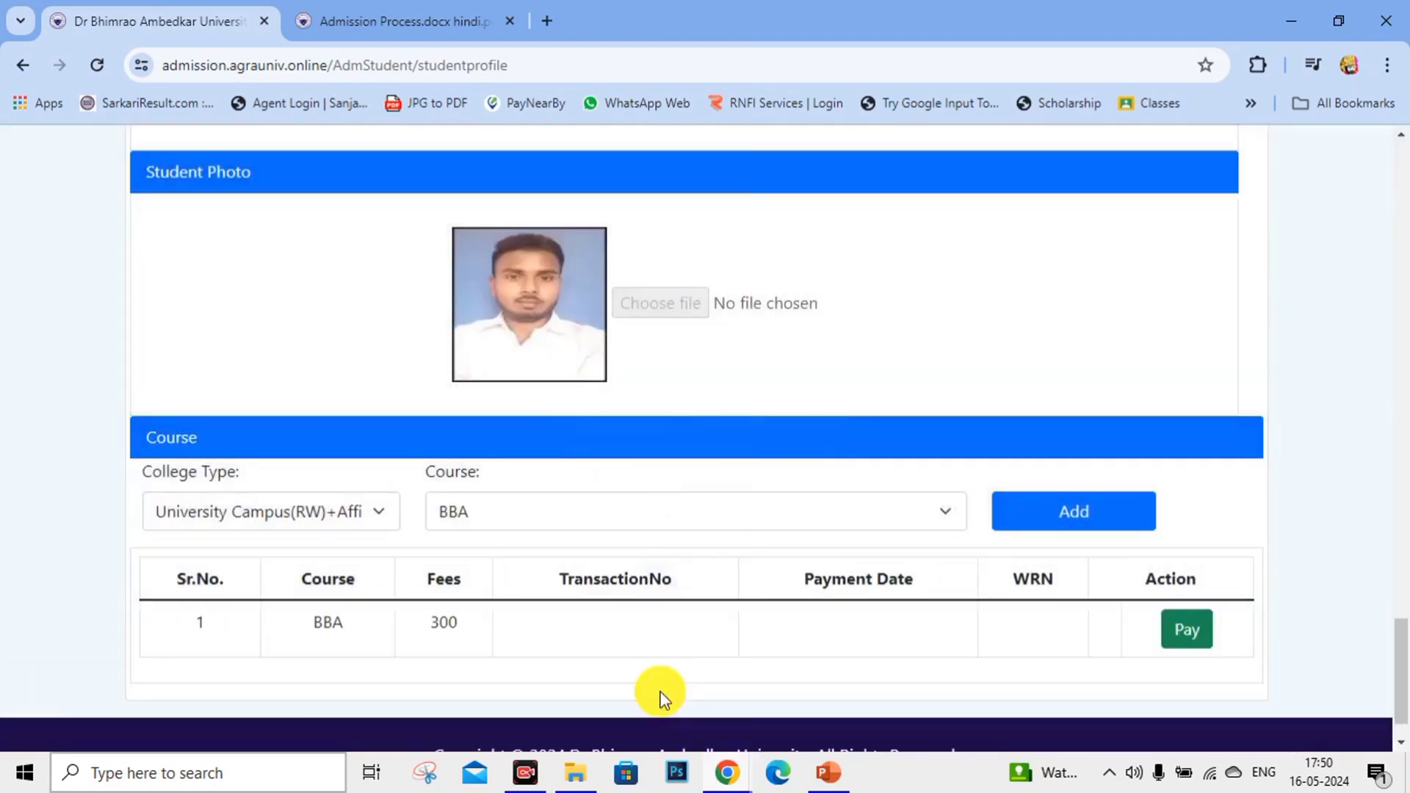
scroll(720, 420, down, 2)
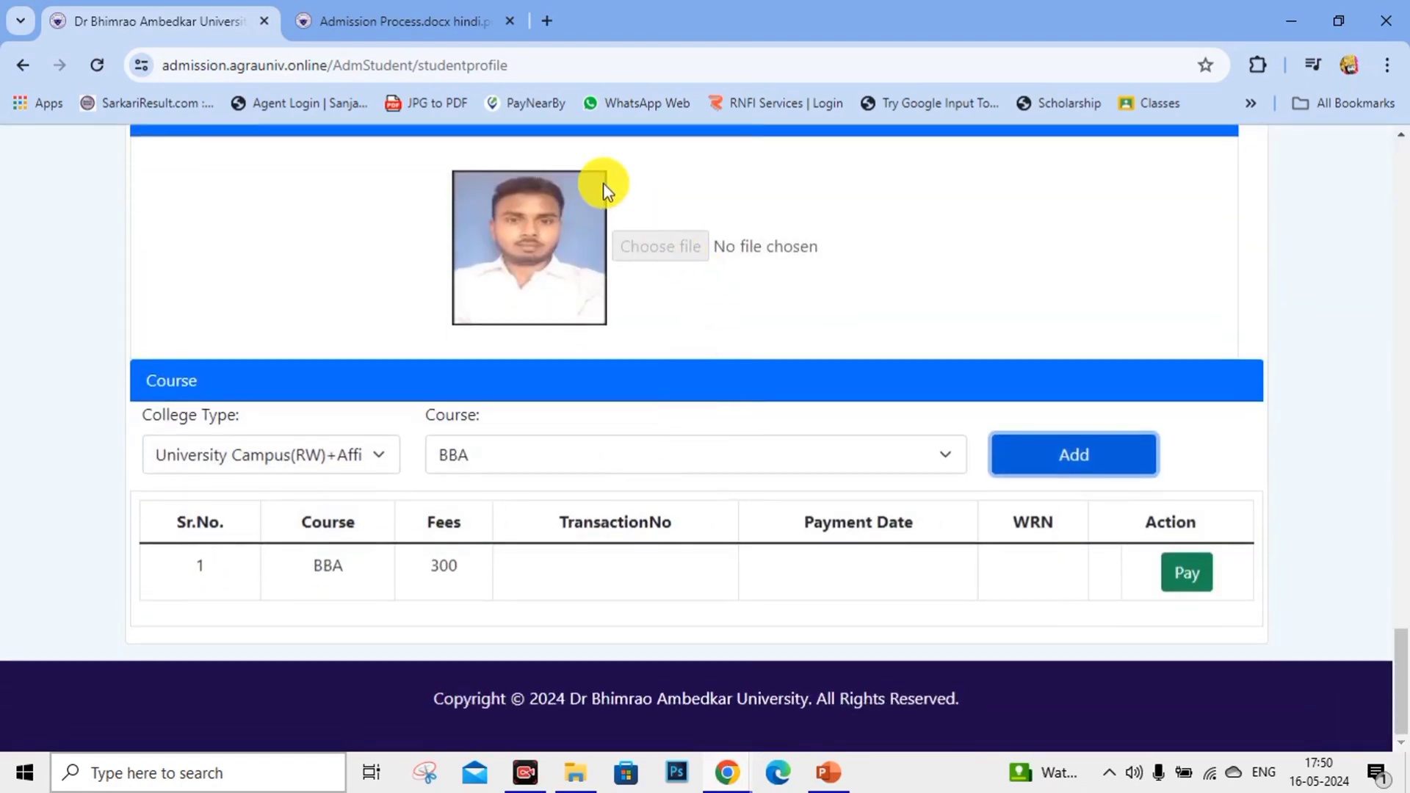
click(877, 450)
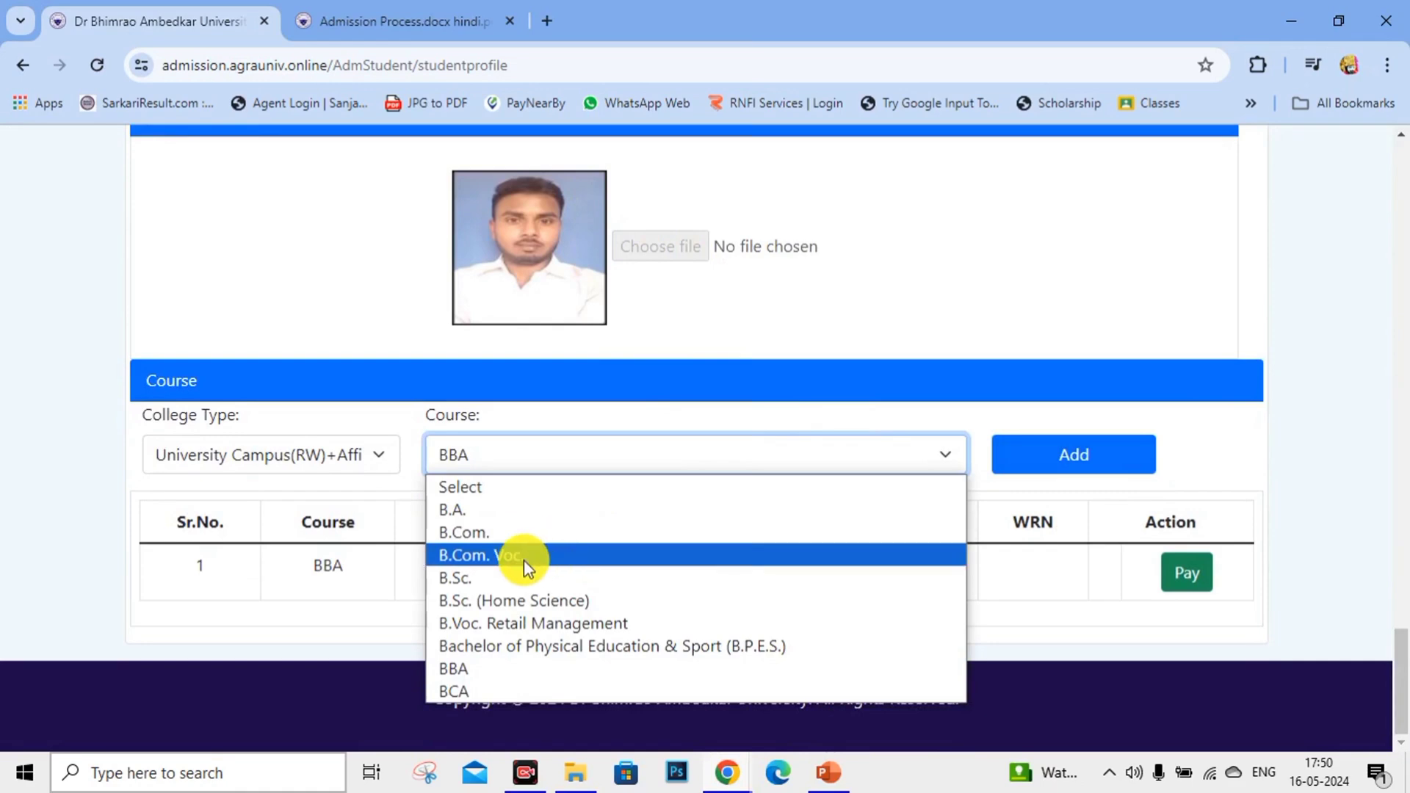
click(474, 517)
click(1094, 464)
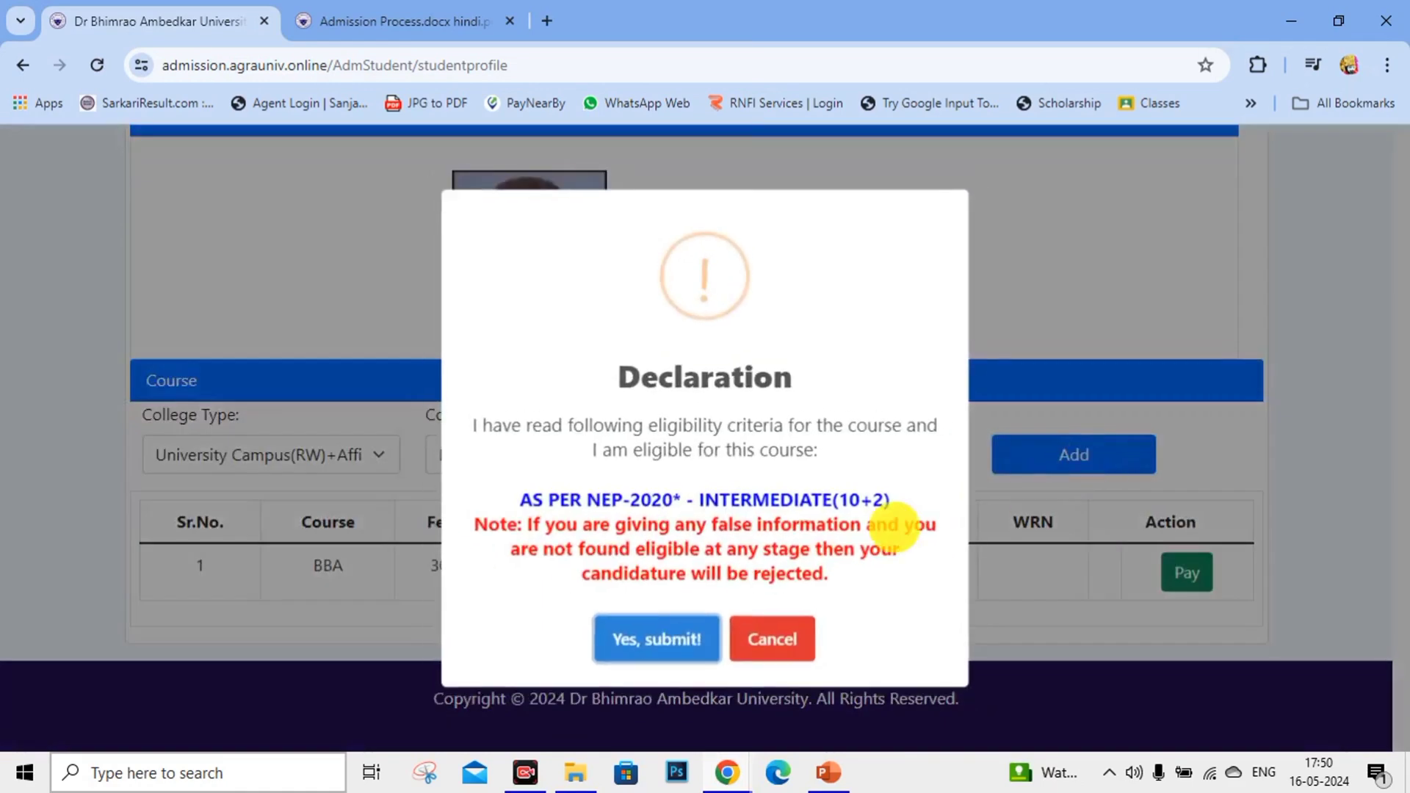
click(664, 643)
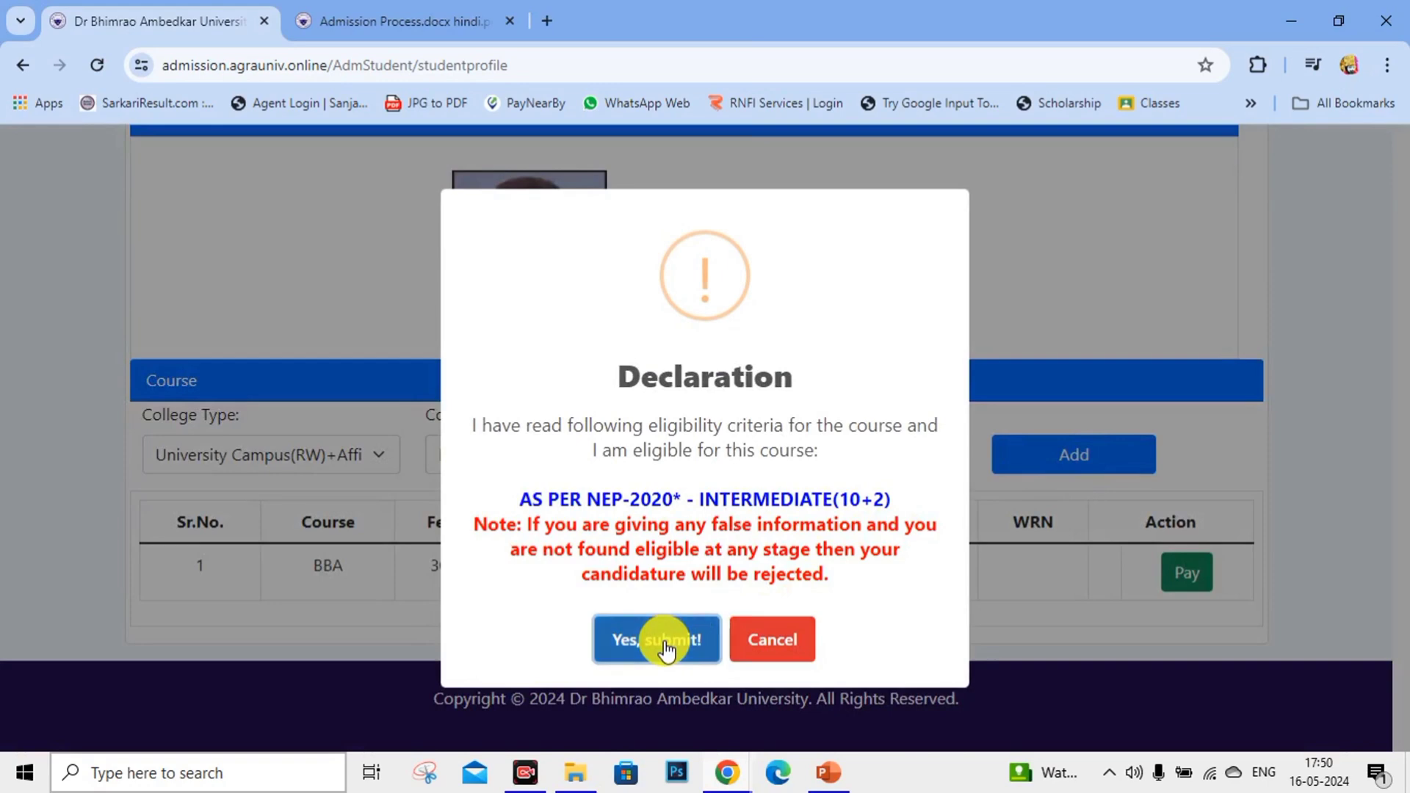
scroll(514, 594, down, 1)
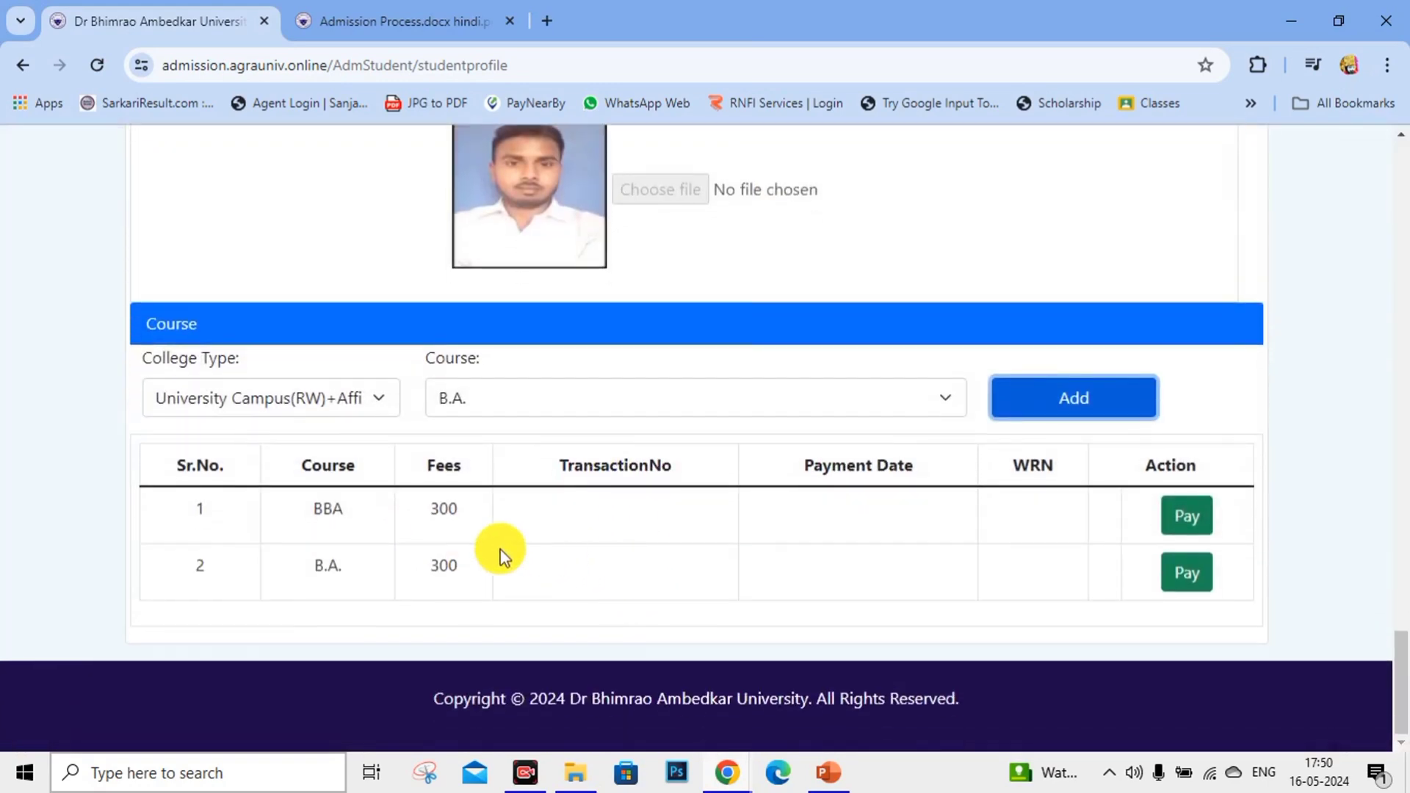
scroll(845, 492, up, 5)
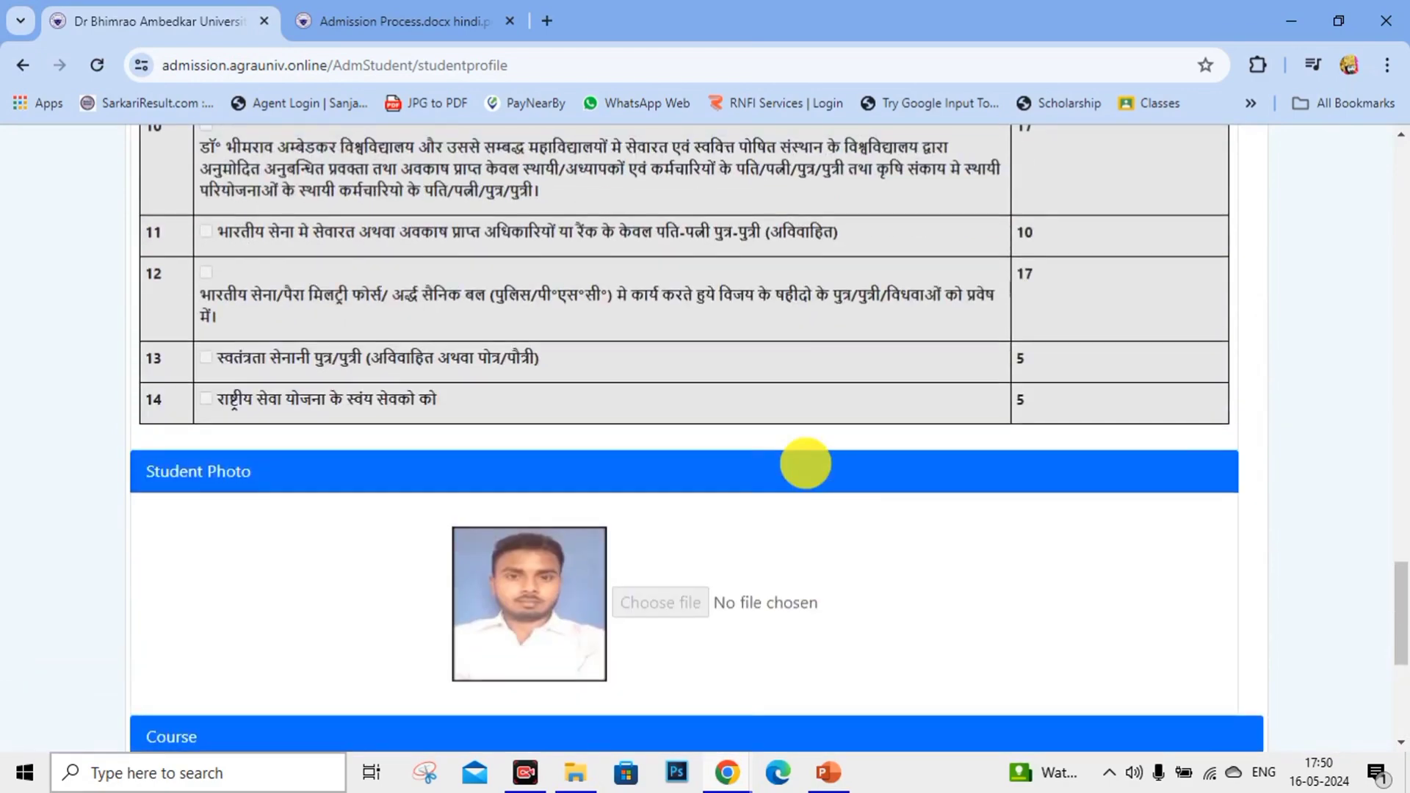
scroll(805, 464, down, 5)
scroll(661, 536, up, 15)
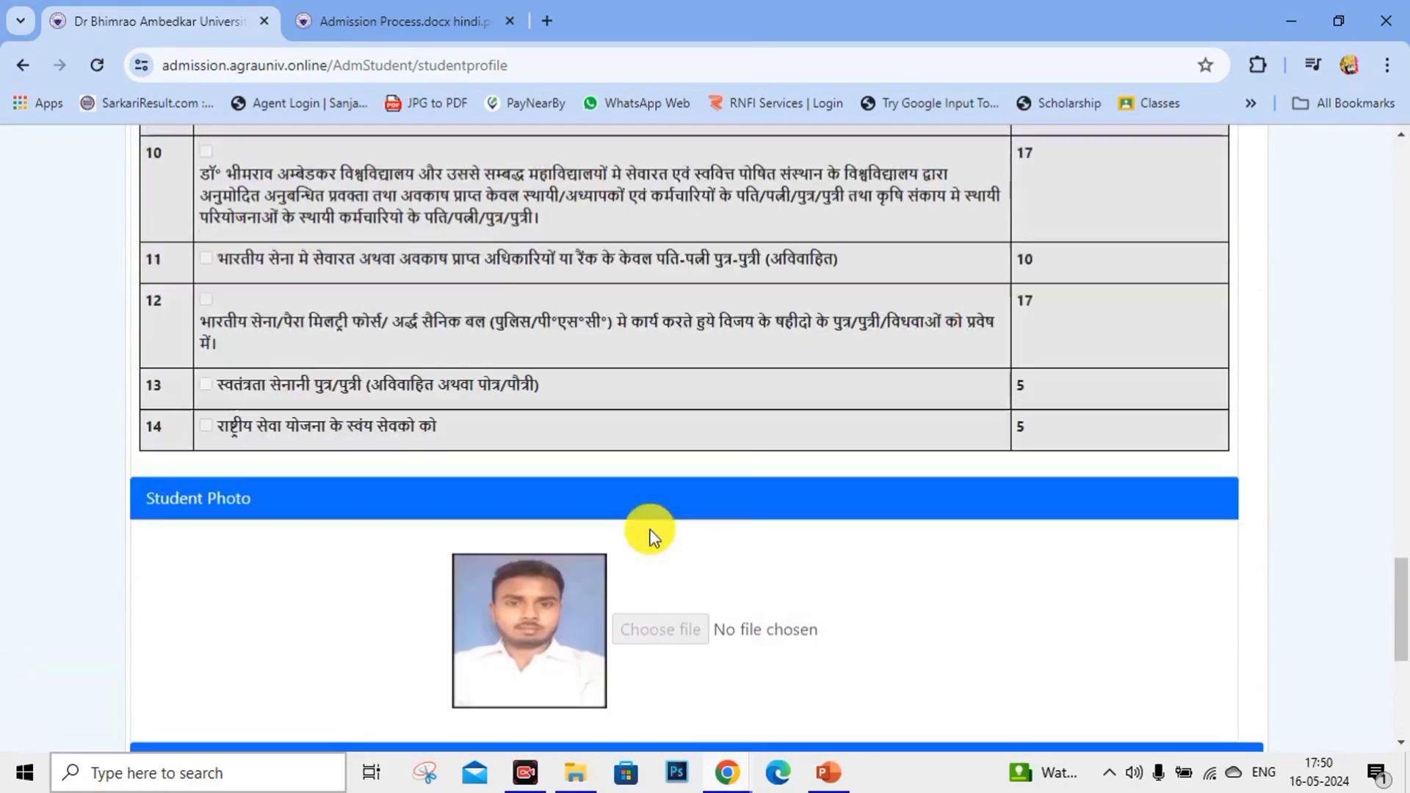
scroll(650, 532, up, 10)
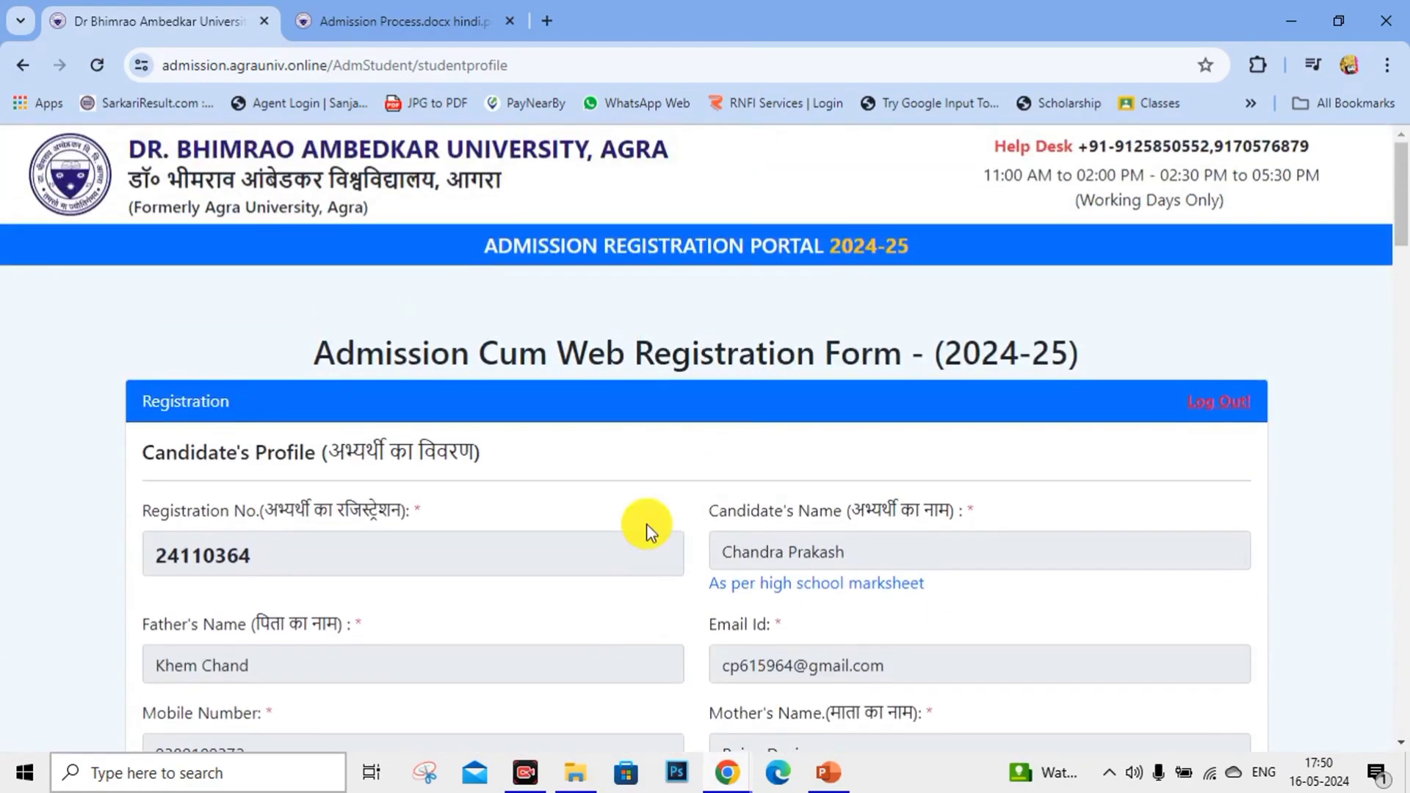
scroll(647, 522, down, 18)
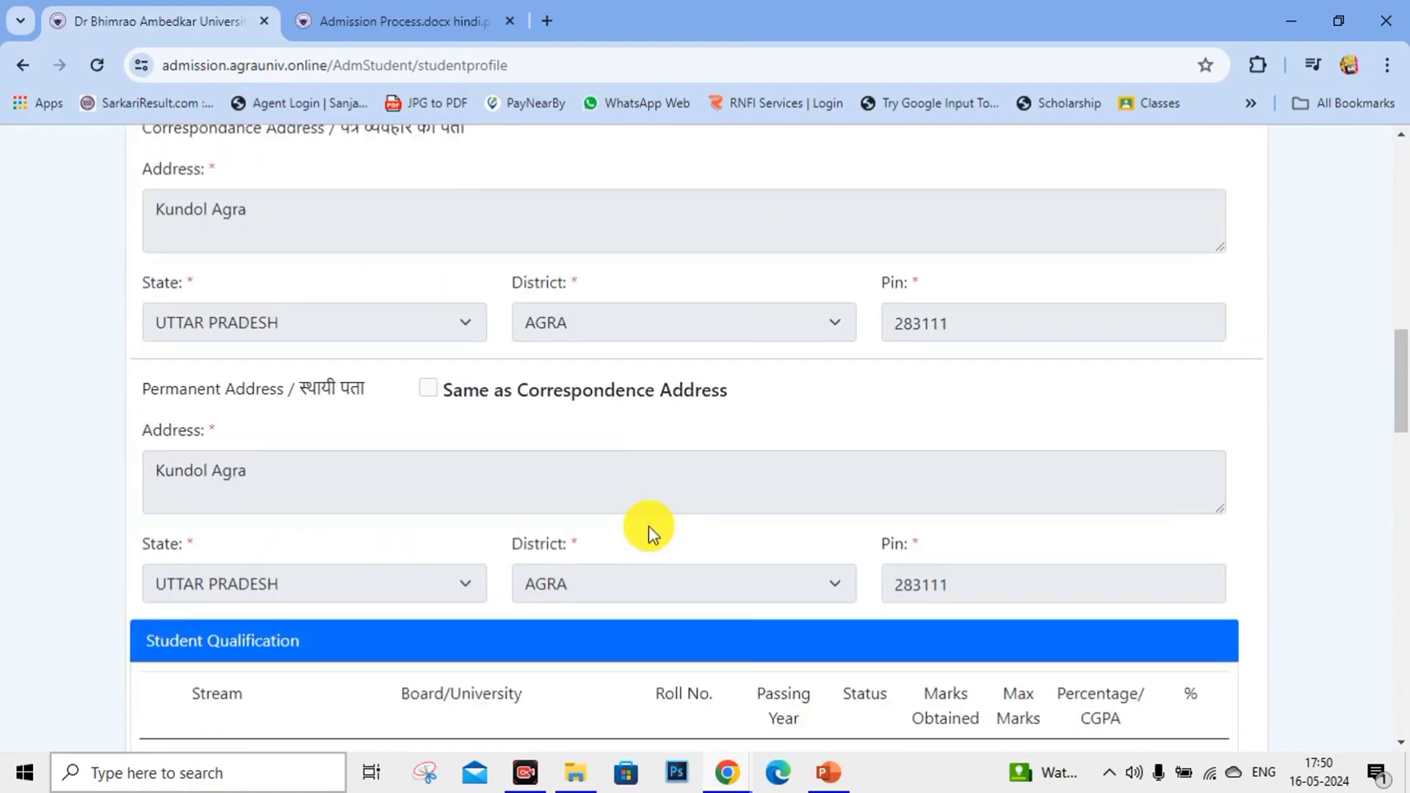
scroll(649, 526, down, 12)
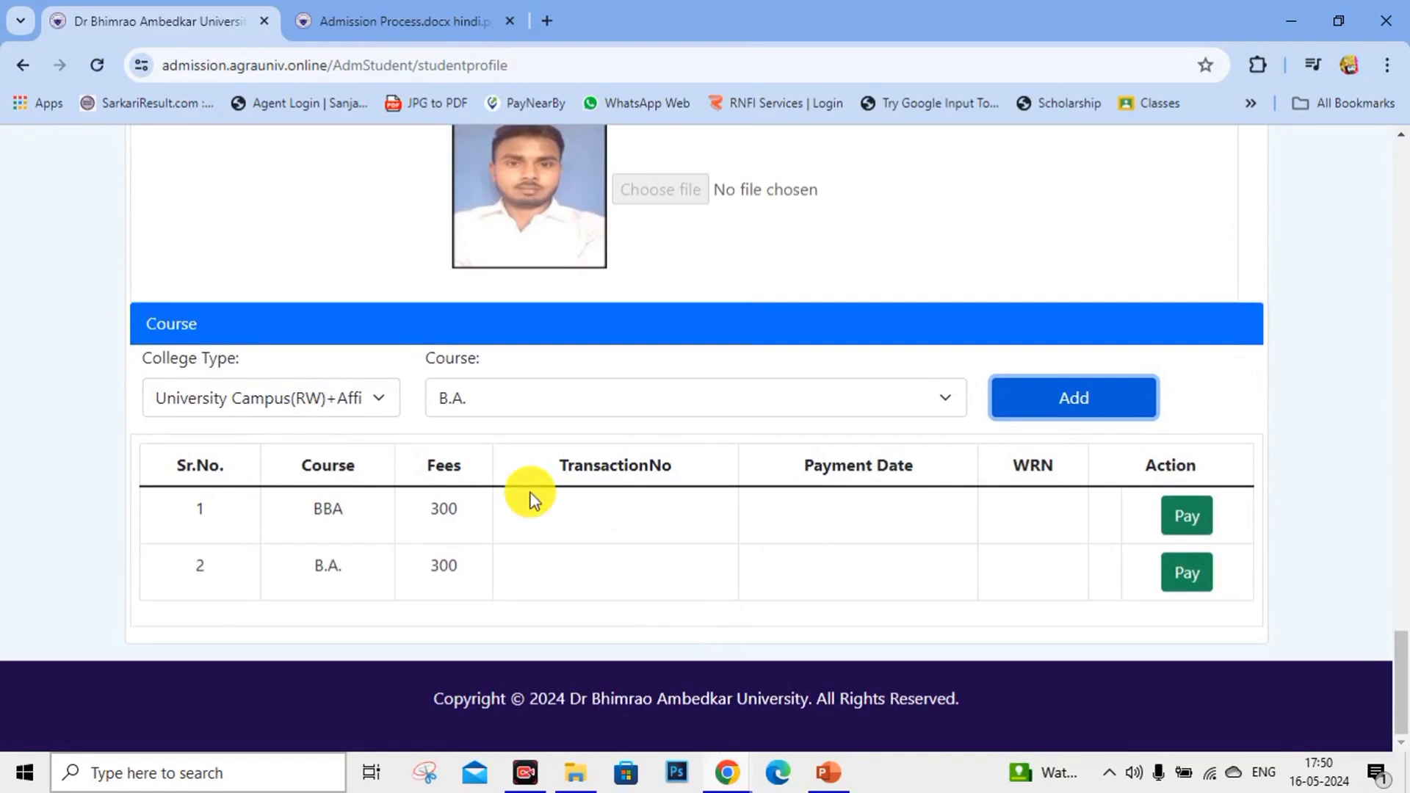
Start the BBA row's fee payment and proceed with Pay Now on the Payment Portal.
click(1208, 529)
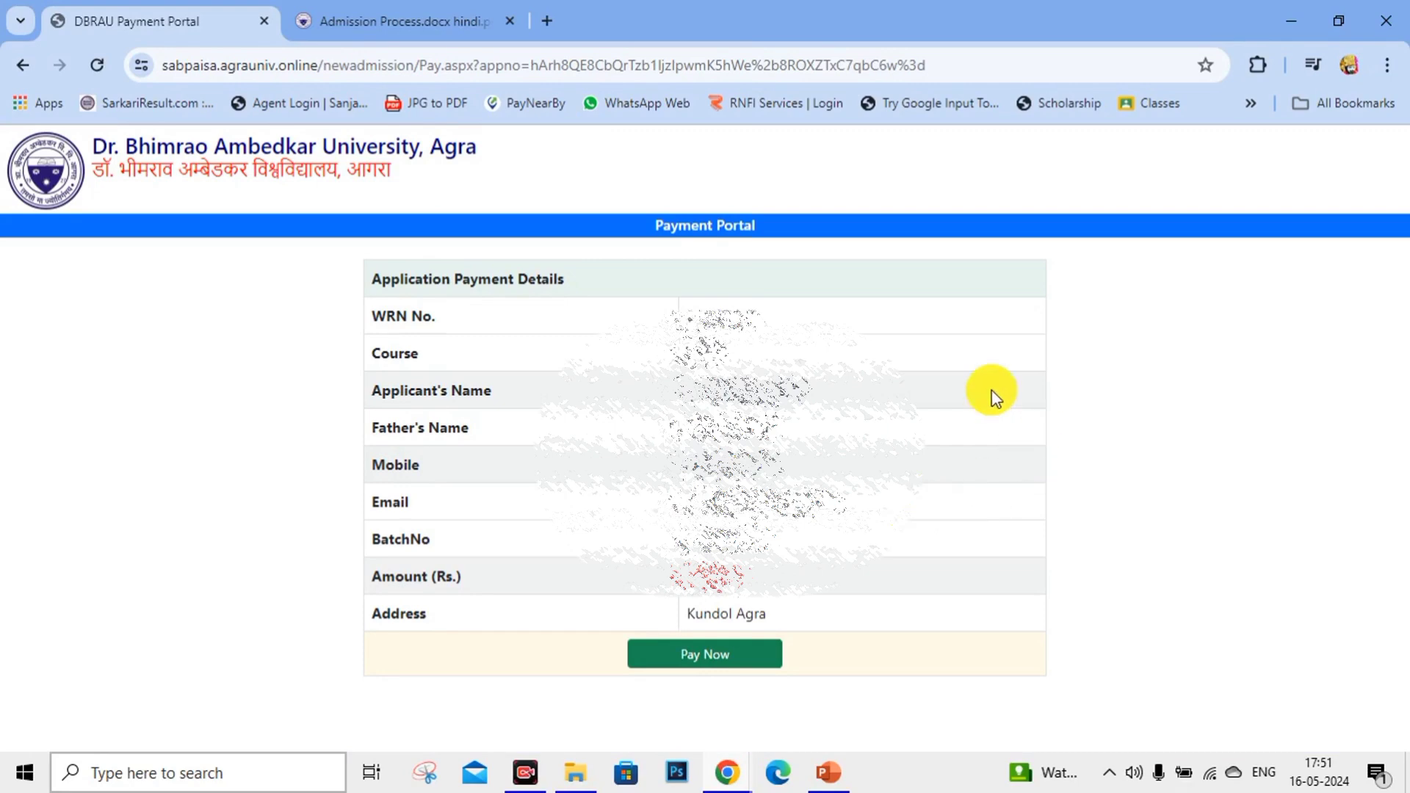
click(734, 657)
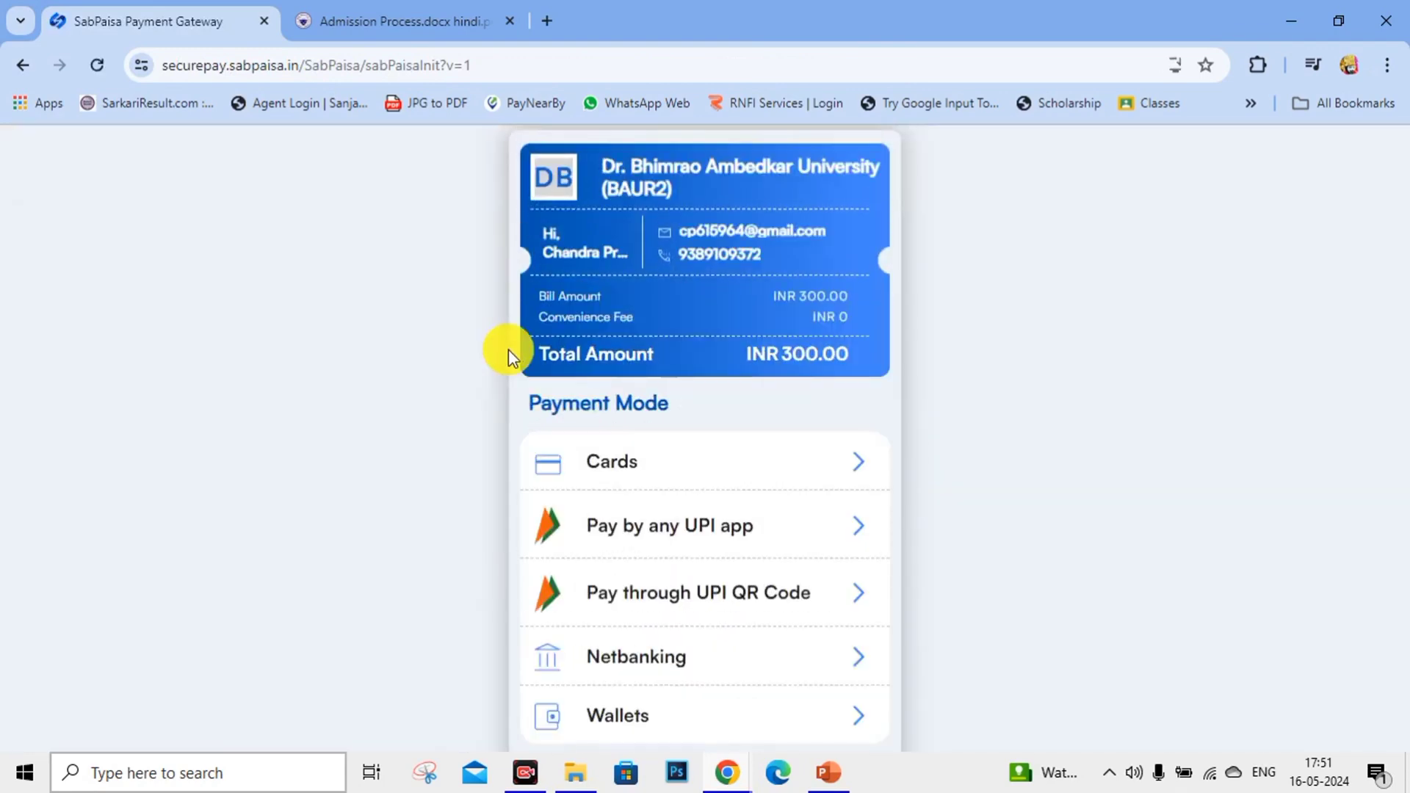
Choose UPI QR Code payment and generate the QR code for INR 301.00.
scroll(740, 378, down, 2)
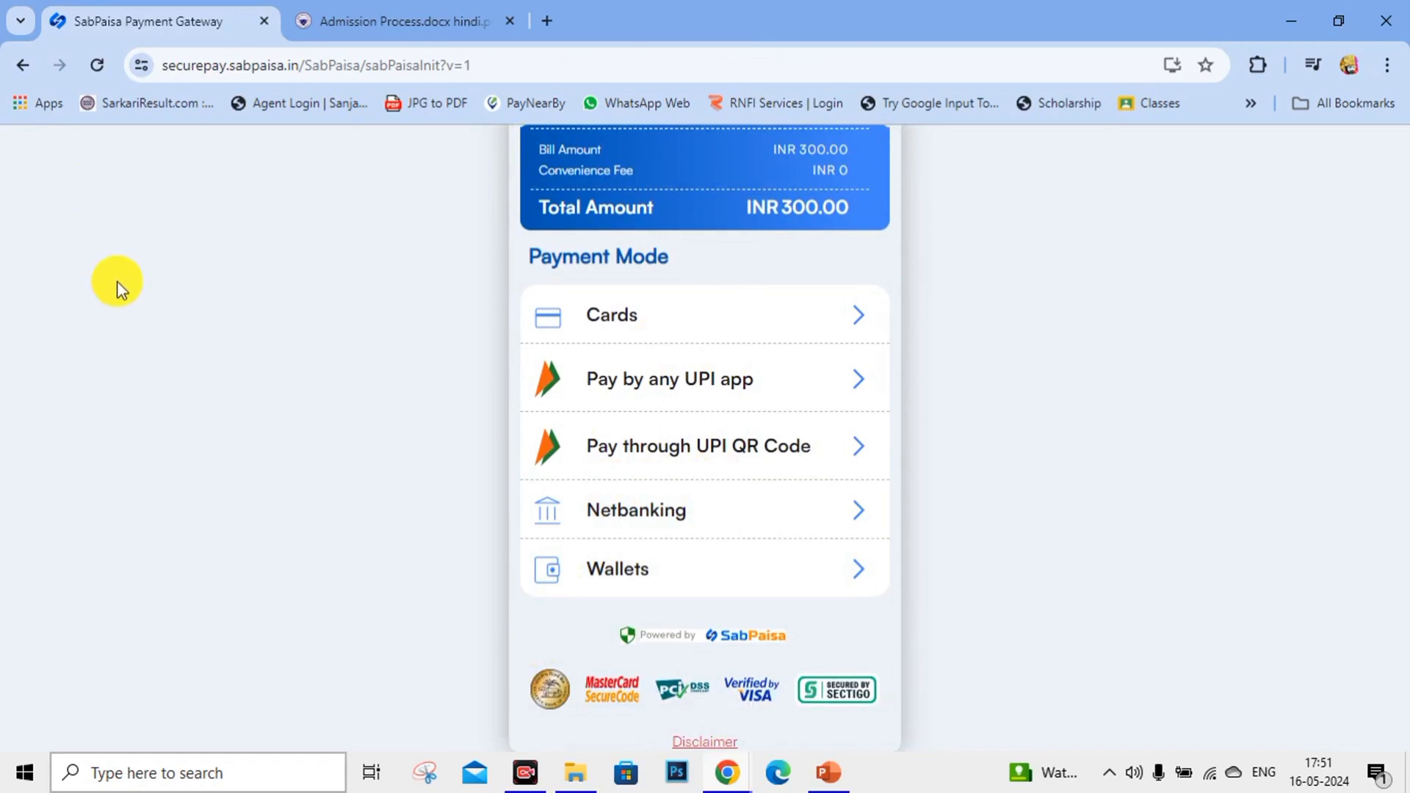
scroll(790, 373, up, 1)
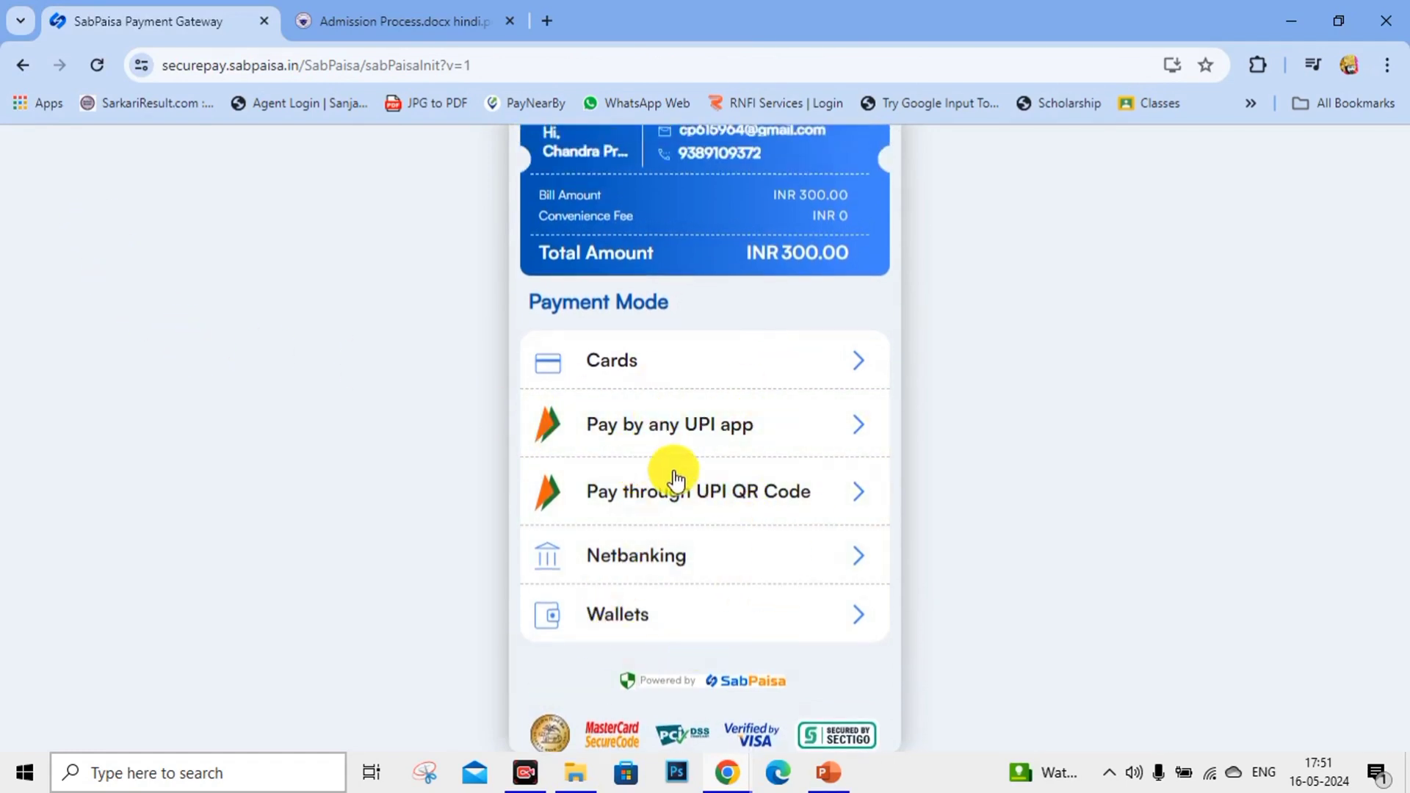
click(578, 510)
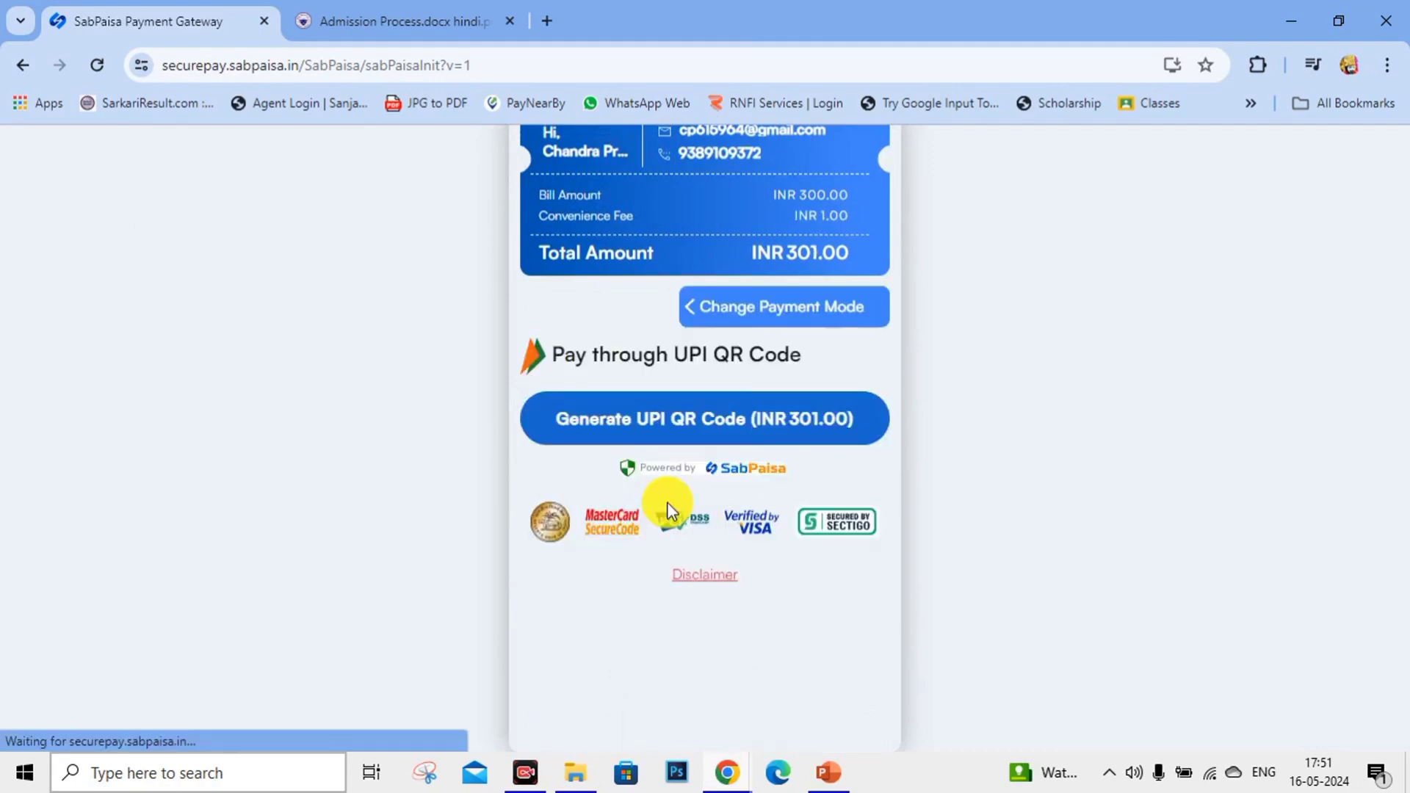
scroll(1108, 418, up, 2)
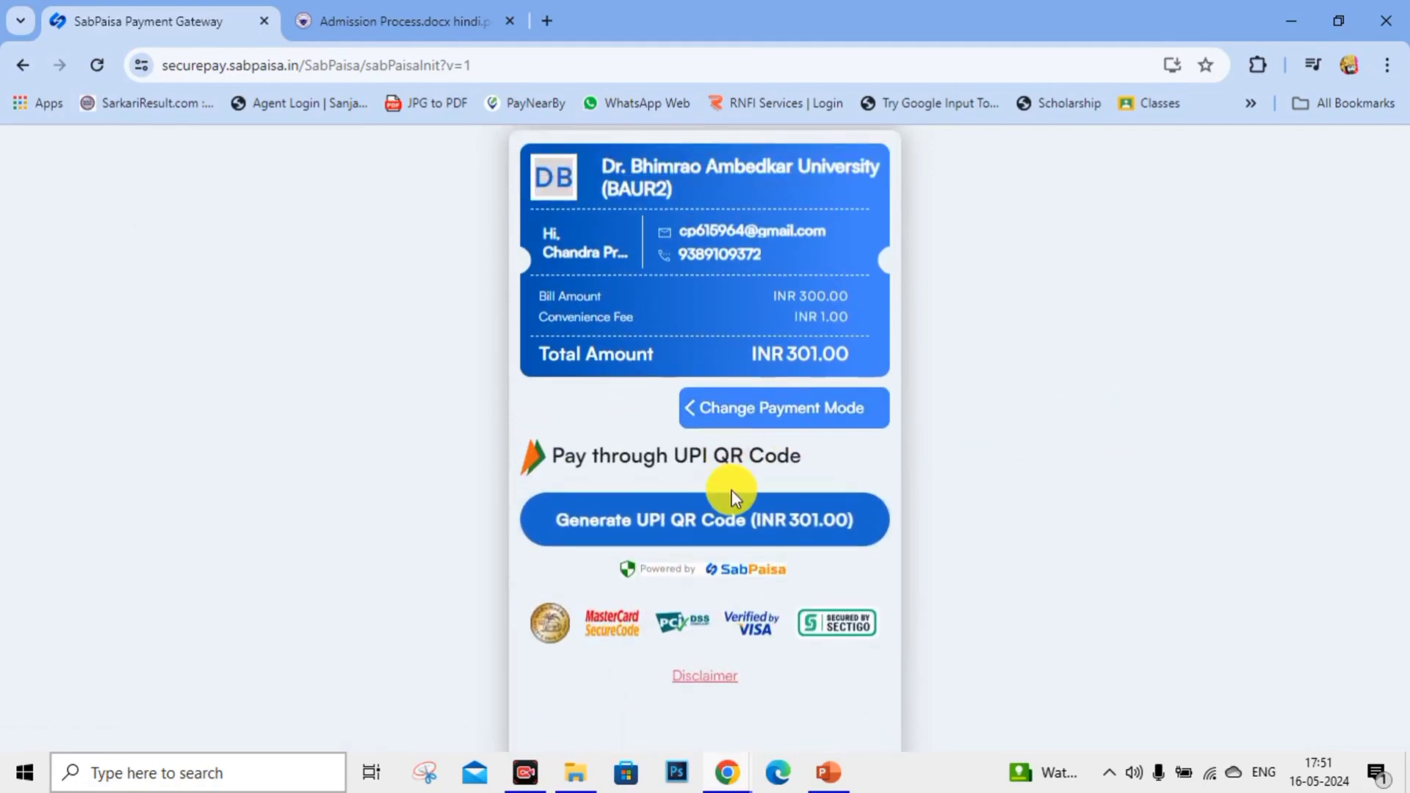
scroll(707, 464, down, 2)
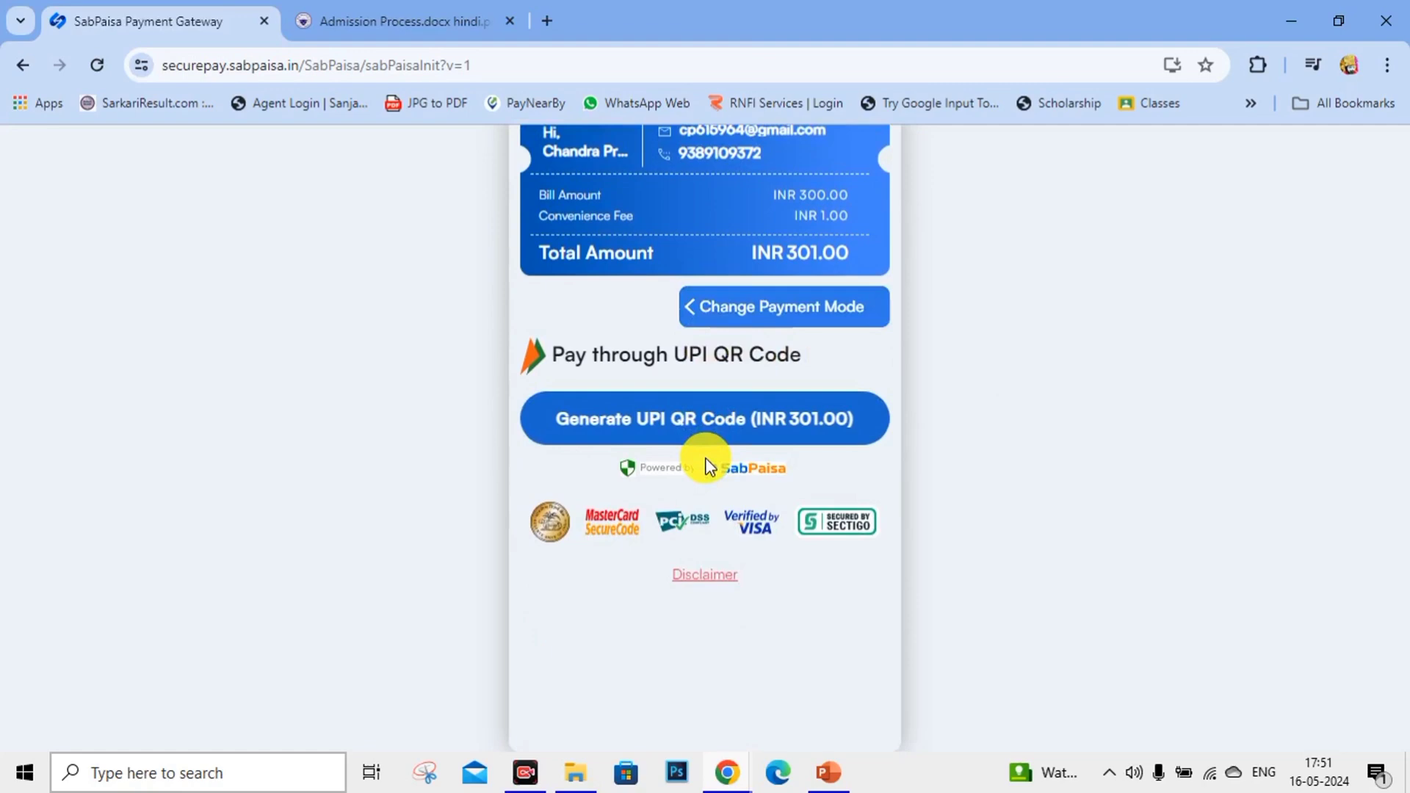
click(681, 430)
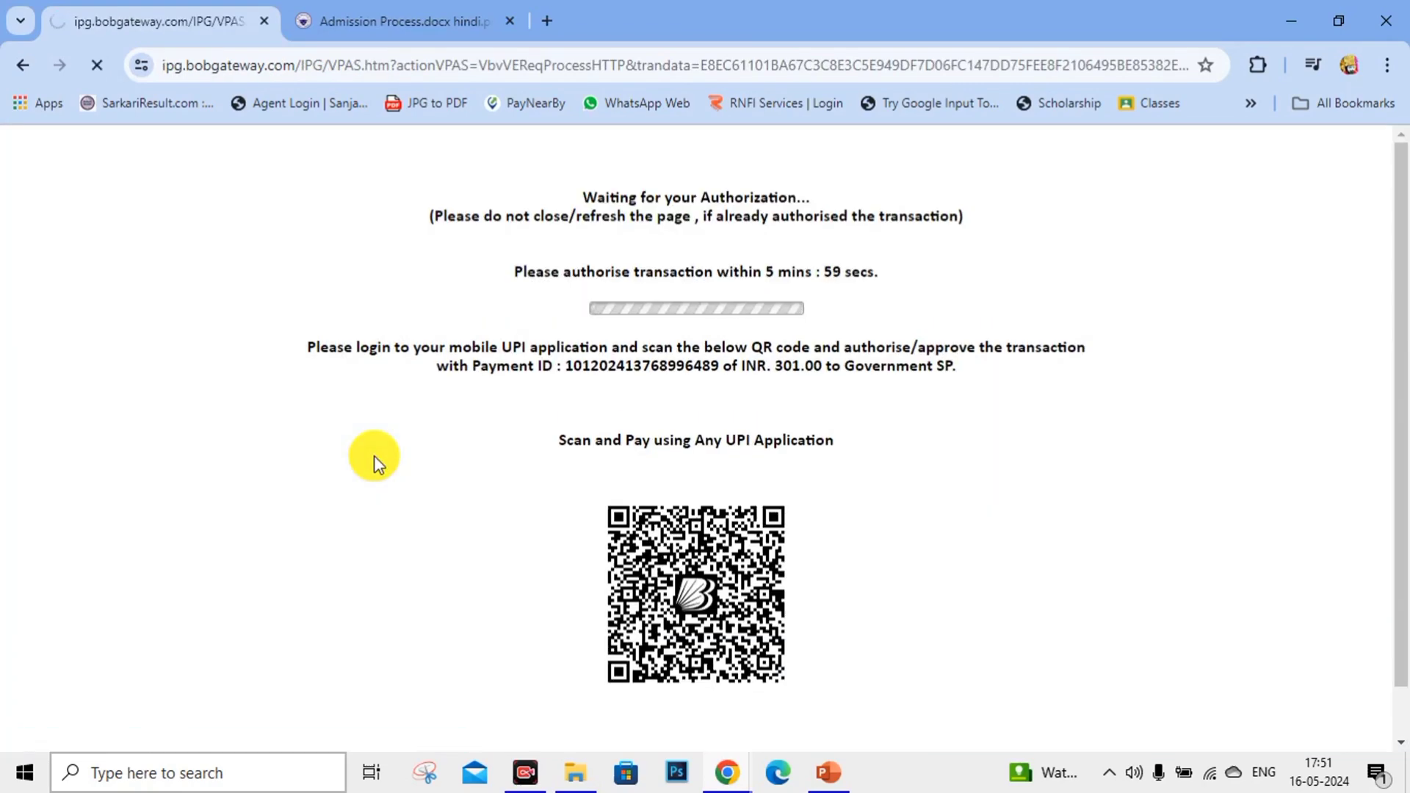
scroll(373, 455, down, 1)
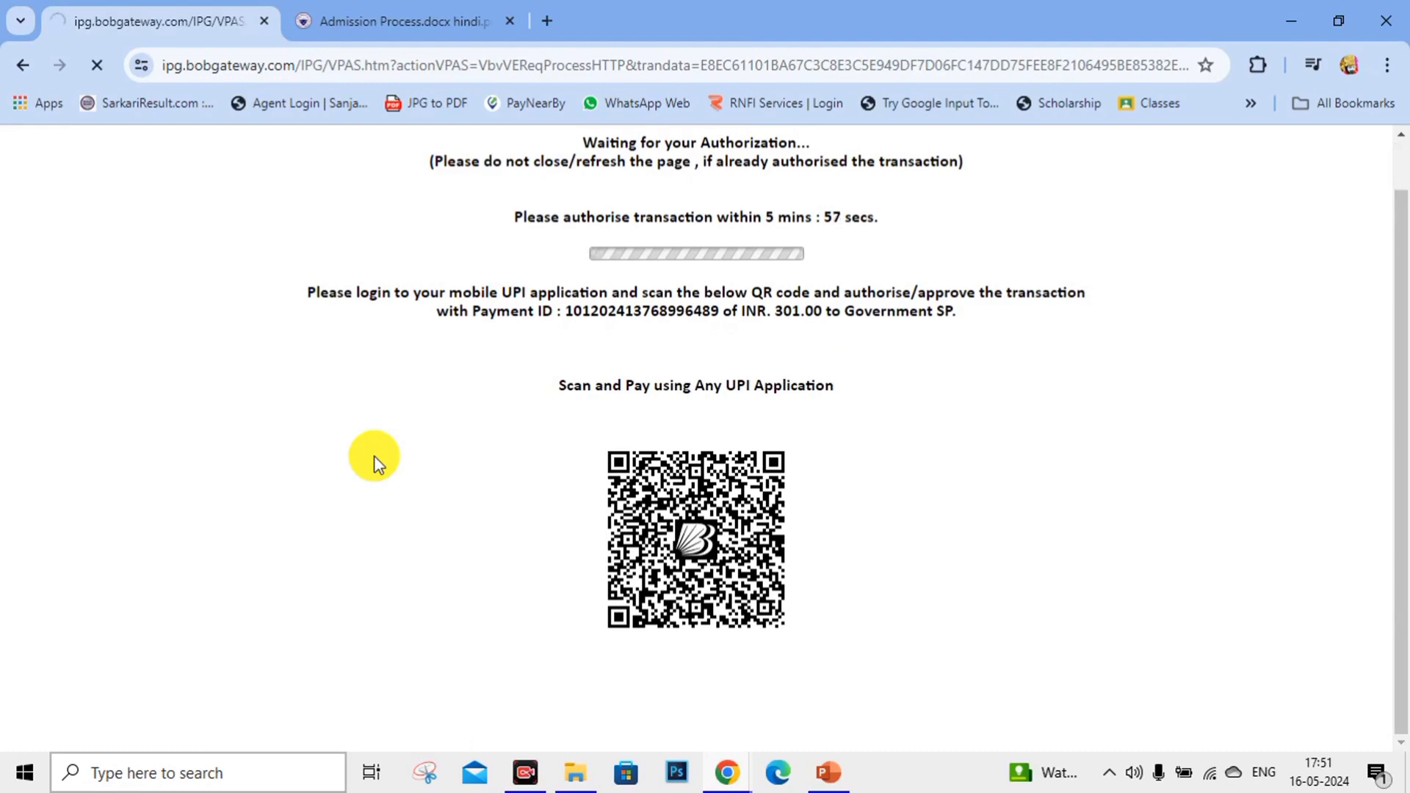